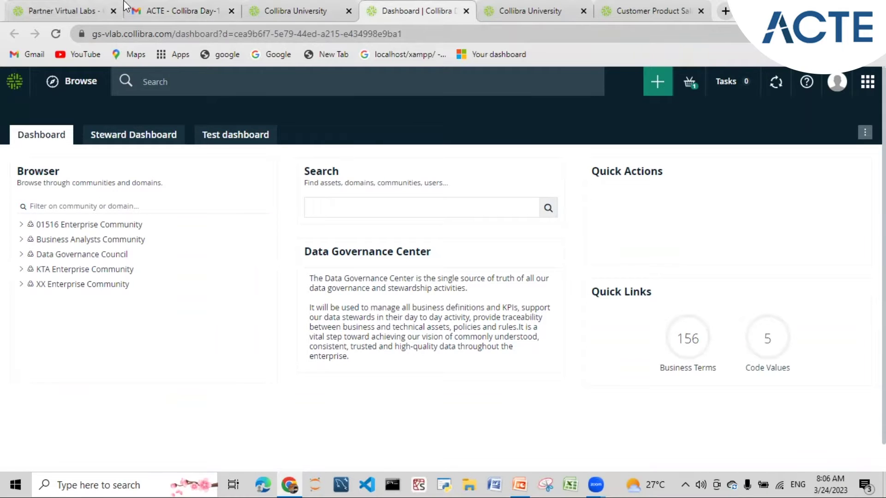
Check the attachments of the sent training e-mail in Gmail and switch back to the Collibra dashboard.
{"action": "left_click", "coordinate": [148, 10]}
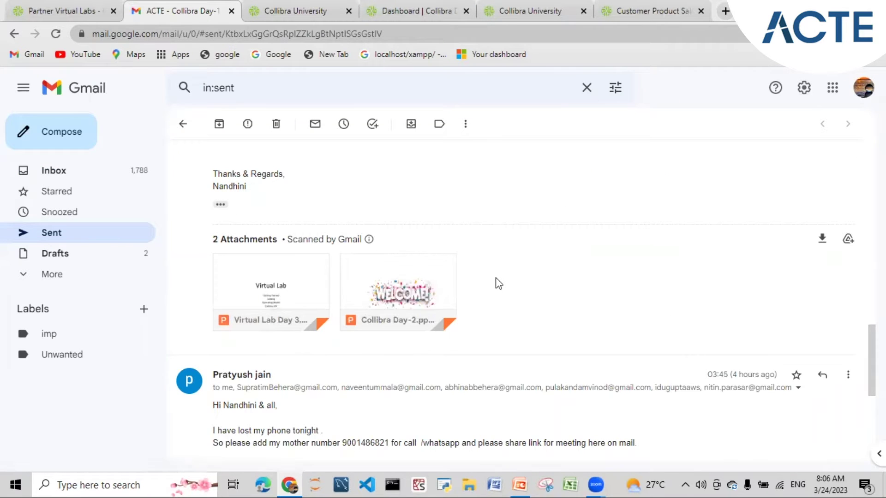
{"action": "mouse_move", "coordinate": [247, 279]}
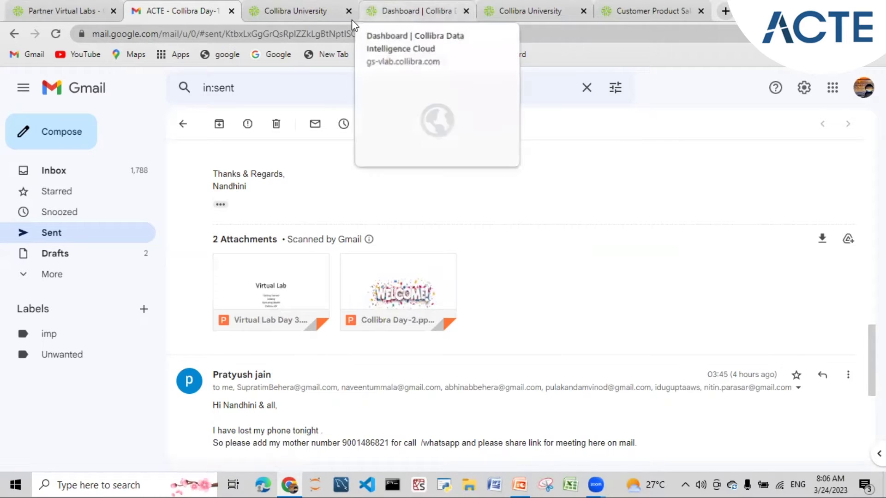
{"action": "left_click", "coordinate": [393, 21]}
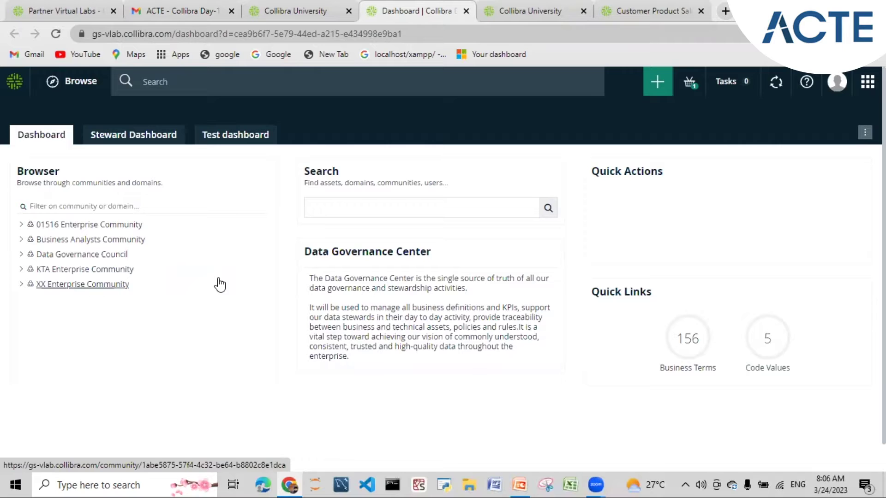
Expand 01516 Enterprise Community and its 01516 Customer Success subcommunity in the Browser widget, and open the enterprise community's page.
{"action": "left_click", "coordinate": [21, 225]}
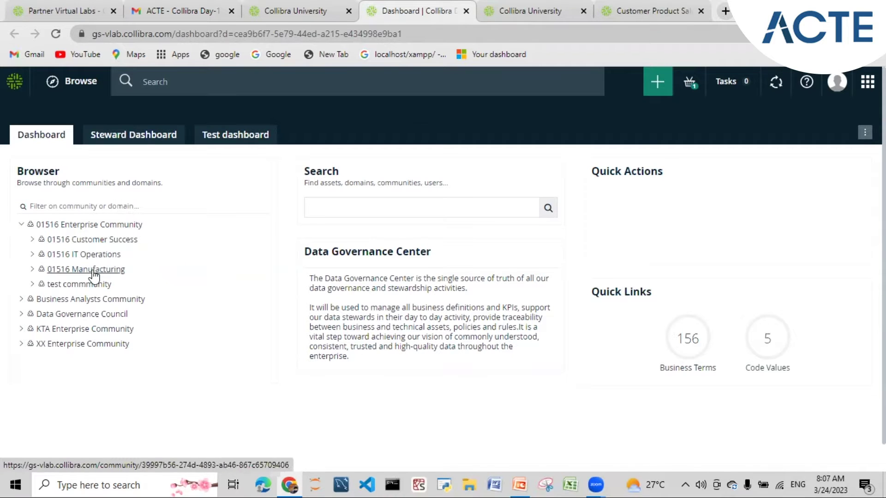
{"action": "left_click", "coordinate": [32, 240]}
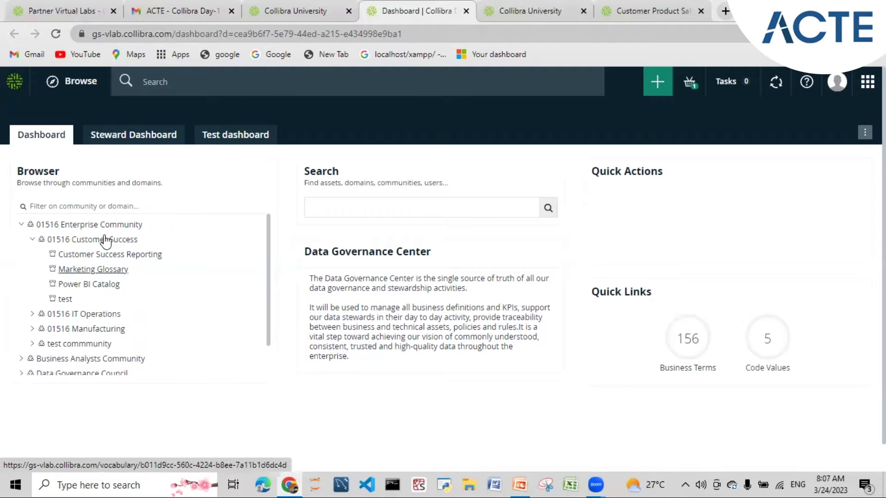
{"action": "left_click", "coordinate": [54, 226]}
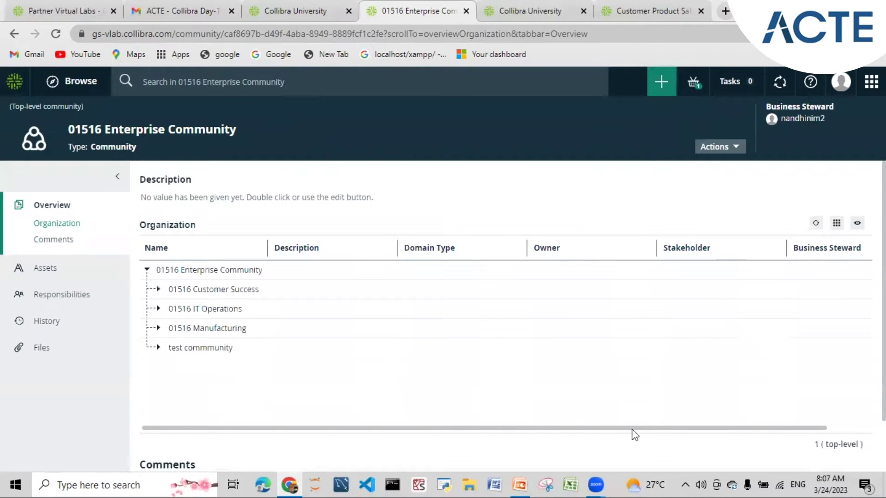
Examine the Owner, Stakeholder and Business Steward columns of the Organization table and the domains under 01516 Customer Success.
{"action": "left_click_drag", "start_coordinate": [632, 428], "coordinate": [777, 431]}
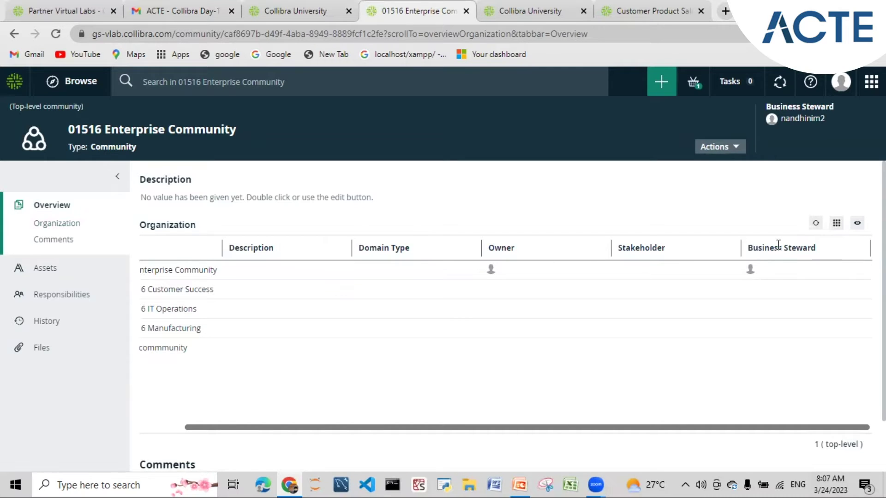
{"action": "left_click_drag", "start_coordinate": [688, 428], "coordinate": [611, 428]}
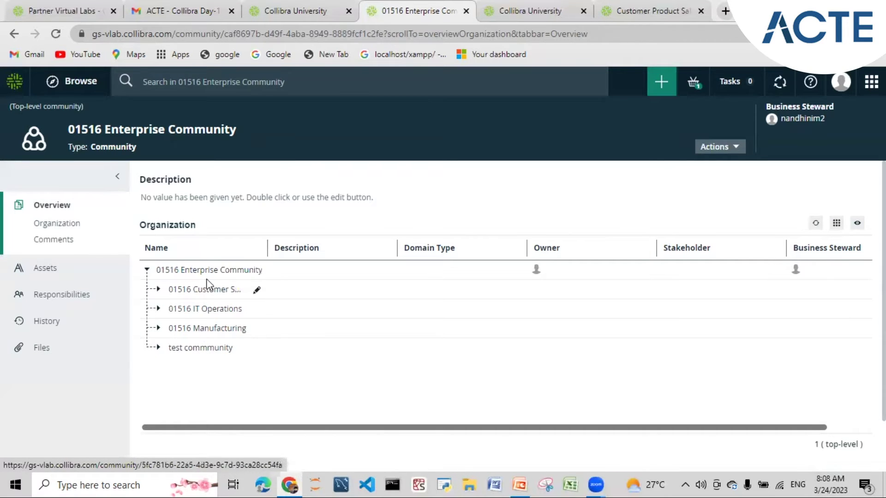
{"action": "left_click", "coordinate": [159, 290]}
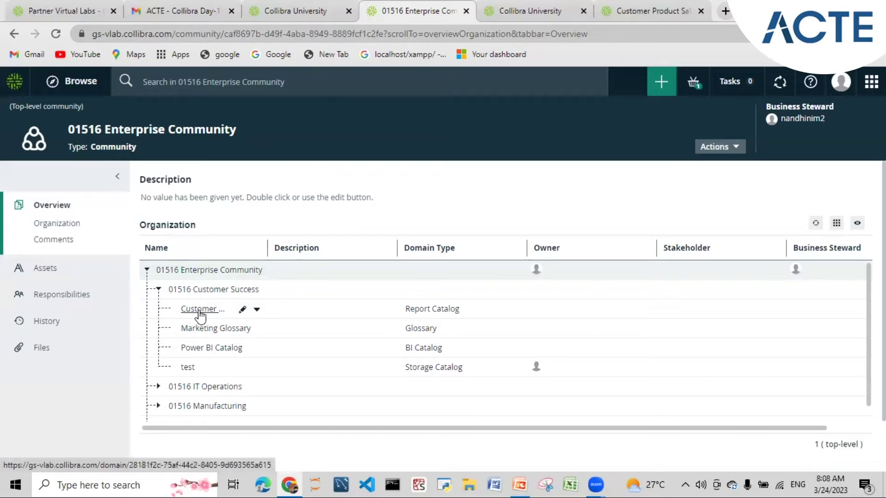
{"action": "left_click", "coordinate": [158, 291]}
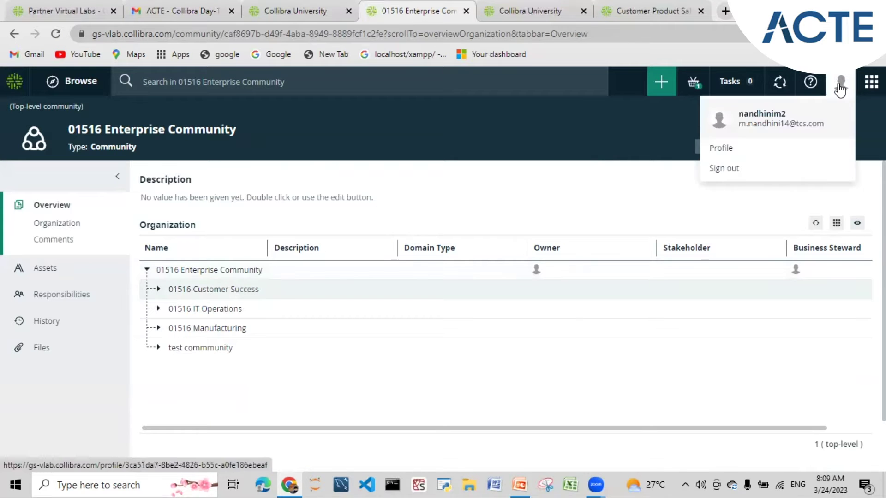
View the list of available Collibra applications and close it.
{"action": "left_click", "coordinate": [870, 82]}
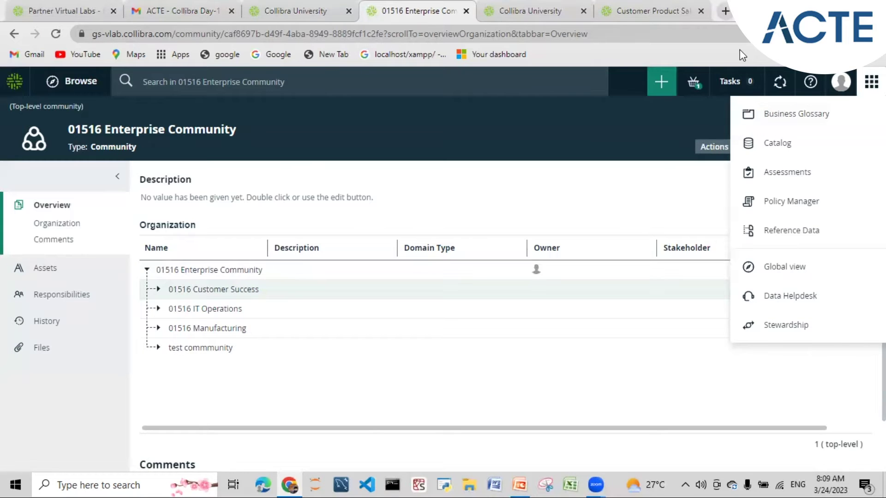
{"action": "left_click", "coordinate": [497, 132]}
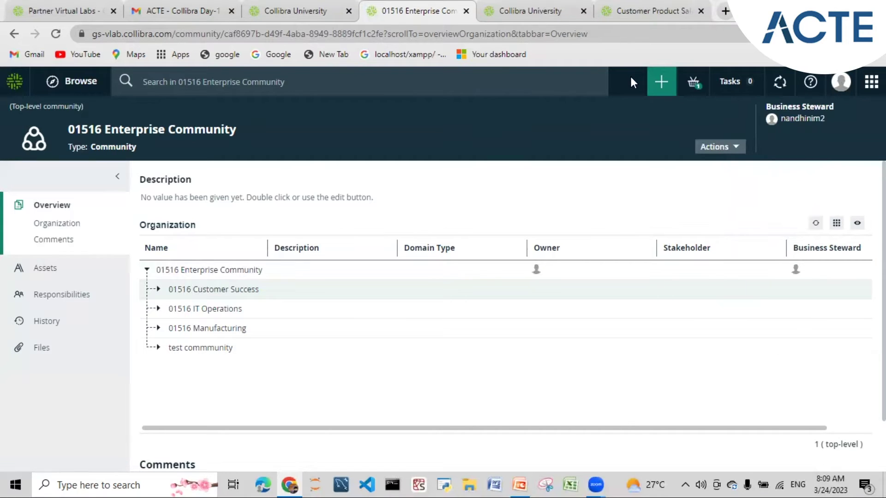
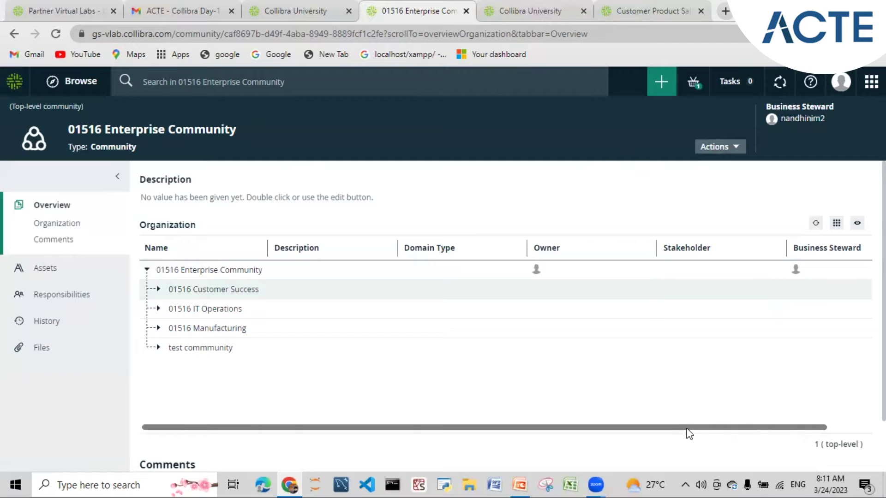
Review the Organization table's role columns and 01516 Customer Success domains again, and return to the home dashboard.
{"action": "left_click_drag", "start_coordinate": [688, 429], "coordinate": [776, 429]}
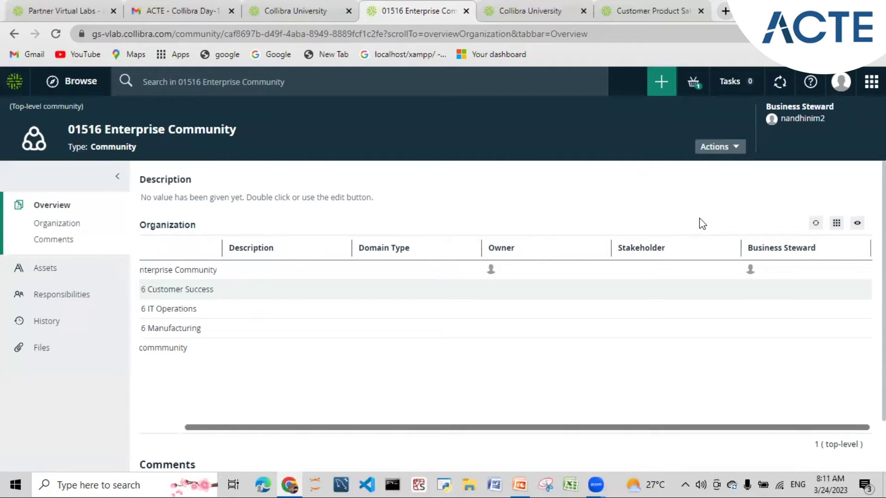
{"action": "left_click_drag", "start_coordinate": [423, 431], "coordinate": [401, 429]}
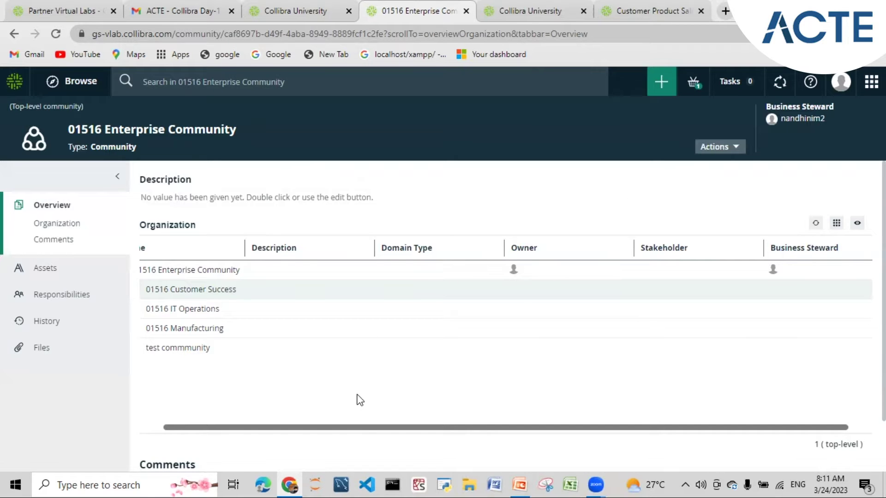
{"action": "left_click_drag", "start_coordinate": [364, 428], "coordinate": [266, 425]}
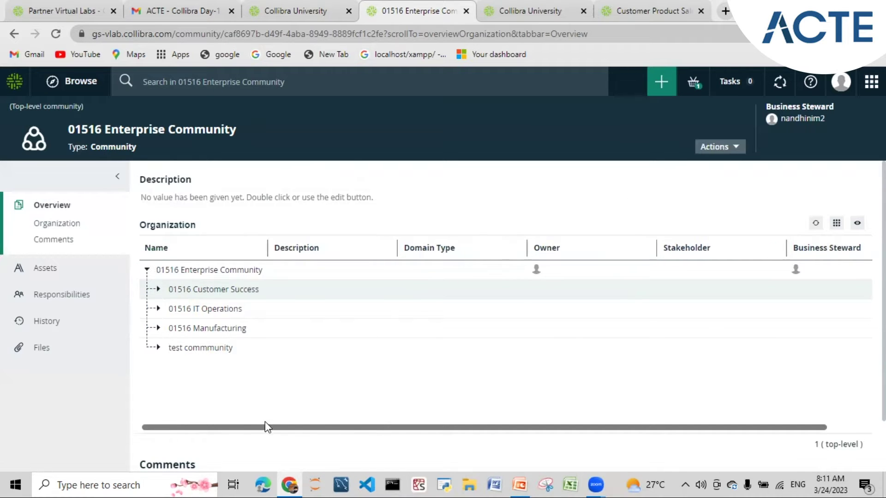
{"action": "left_click", "coordinate": [158, 290]}
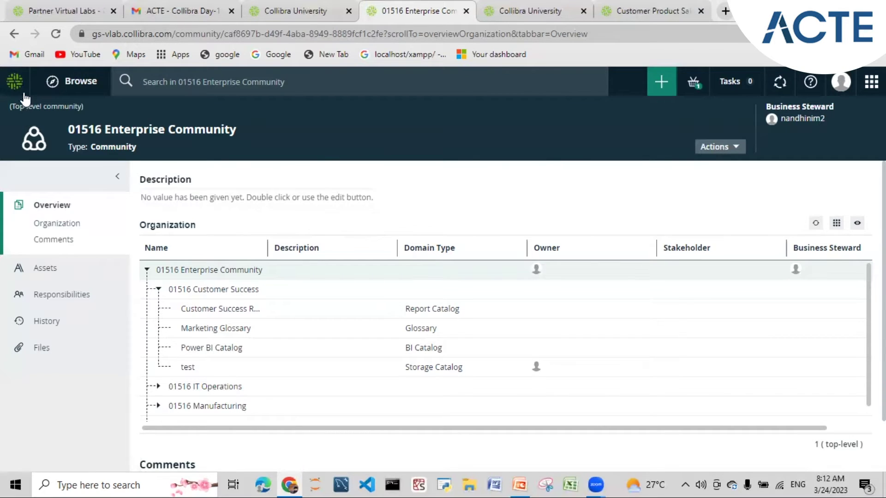
{"action": "left_click", "coordinate": [15, 83]}
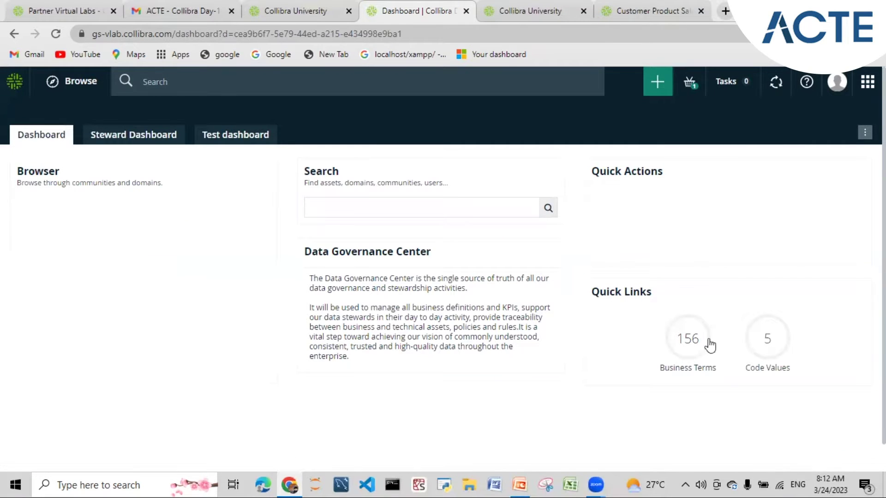
{"action": "left_click", "coordinate": [865, 133]}
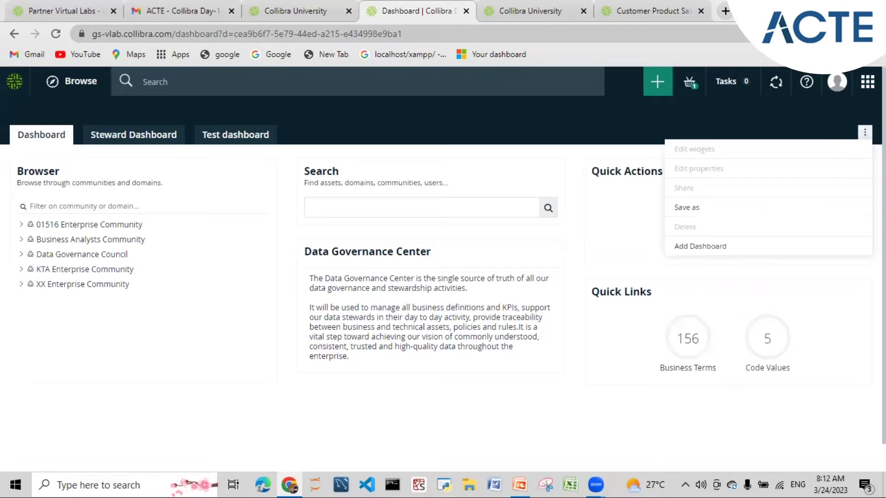
{"action": "left_click", "coordinate": [707, 249]}
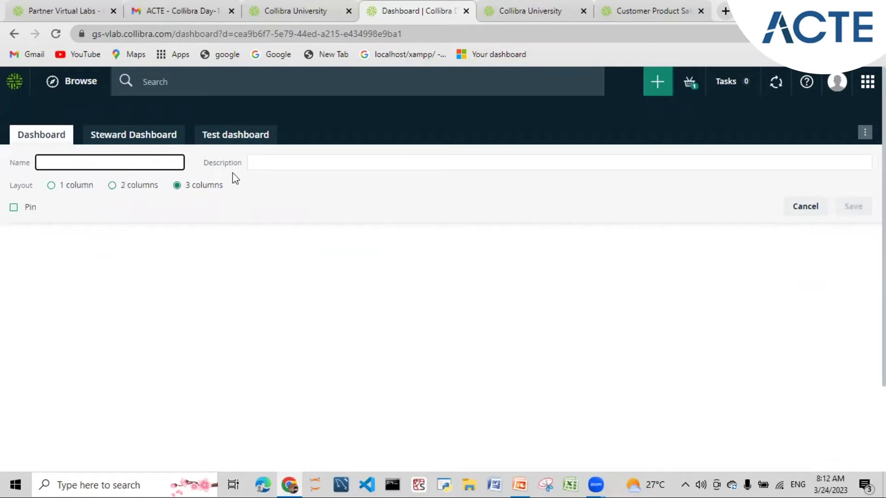
{"action": "left_click", "coordinate": [276, 165]}
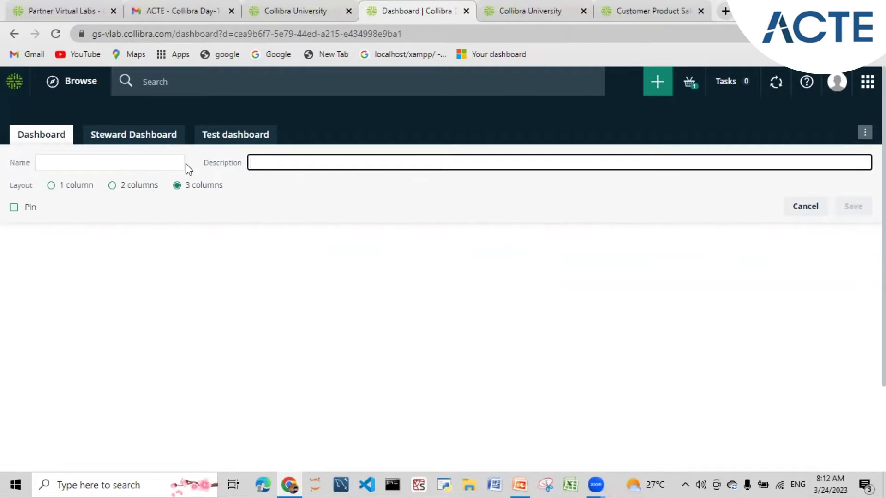
{"action": "left_click", "coordinate": [110, 165]}
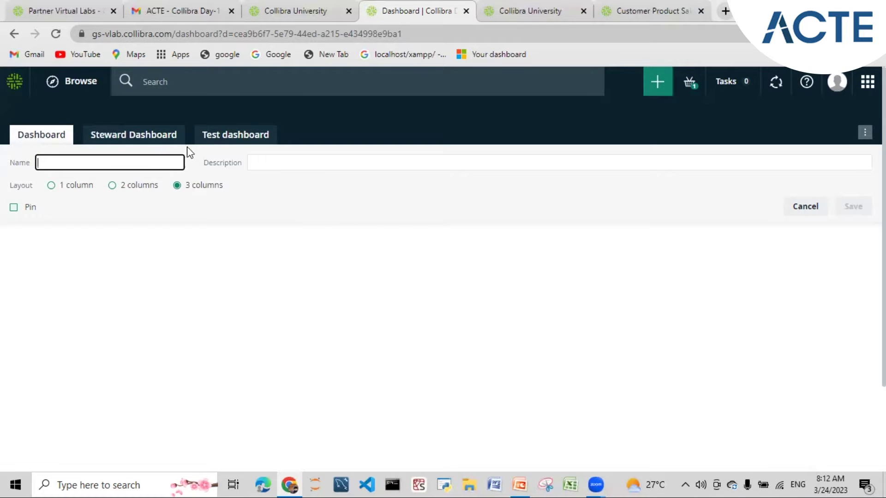
View the Test dashboard, and look through the Steward Dashboard's widgets and its available dashboard actions.
{"action": "left_click", "coordinate": [243, 141]}
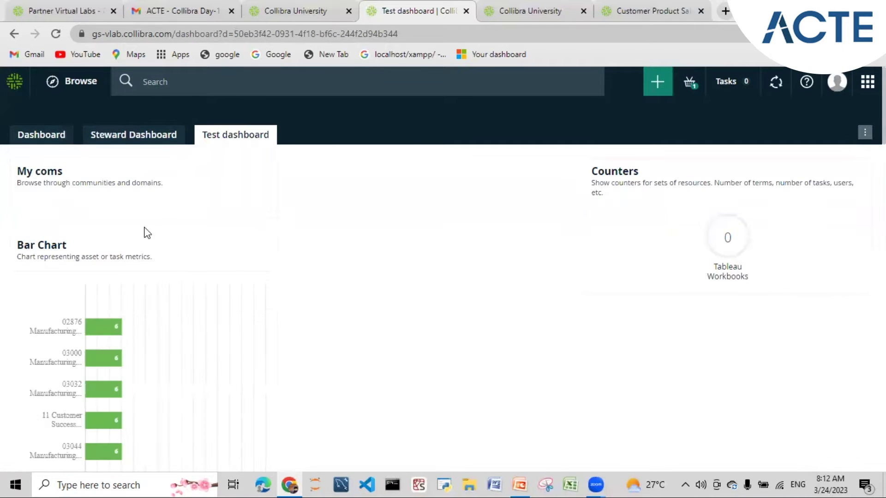
{"action": "left_click", "coordinate": [144, 142]}
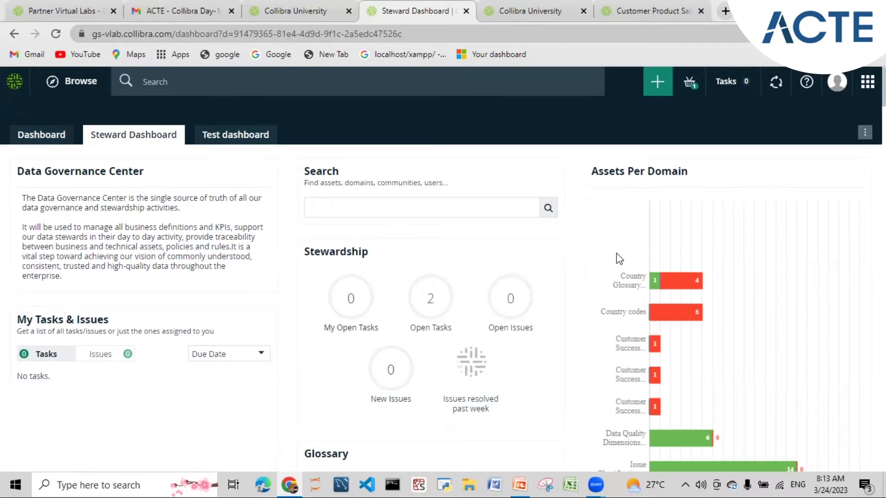
{"action": "scroll", "coordinate": [618, 257], "scroll_direction": "down", "scroll_amount": 3}
{"action": "scroll", "coordinate": [627, 221], "scroll_direction": "up", "scroll_amount": 3}
{"action": "scroll", "coordinate": [612, 274], "scroll_direction": "down", "scroll_amount": 2}
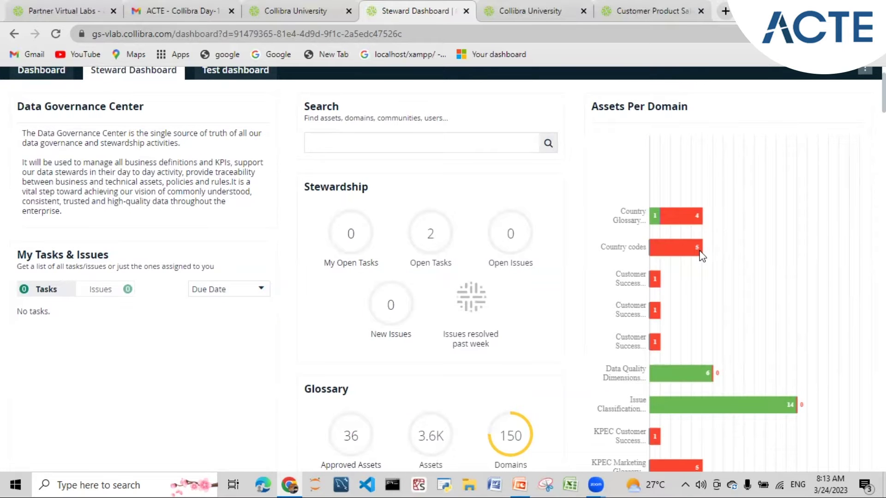
{"action": "scroll", "coordinate": [606, 304], "scroll_direction": "down", "scroll_amount": 5}
{"action": "scroll", "coordinate": [606, 306], "scroll_direction": "down", "scroll_amount": 3}
{"action": "scroll", "coordinate": [605, 307], "scroll_direction": "up", "scroll_amount": 3}
{"action": "scroll", "coordinate": [428, 352], "scroll_direction": "up", "scroll_amount": 7}
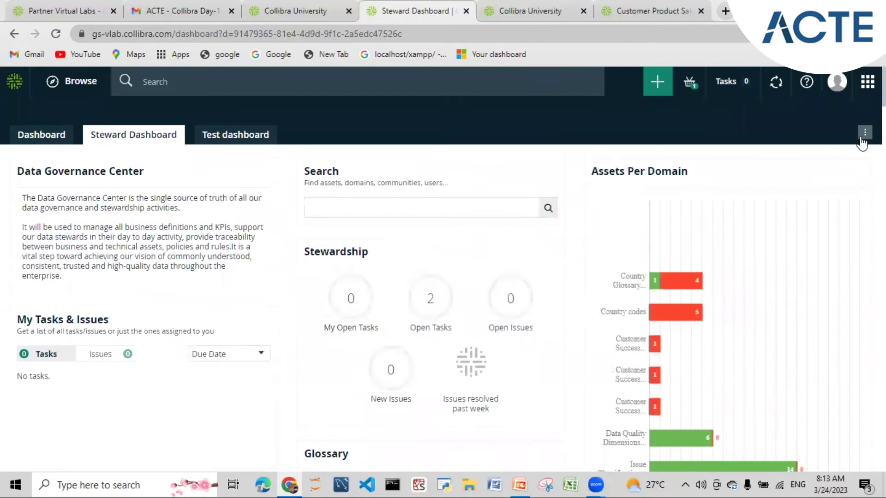
{"action": "left_click", "coordinate": [863, 135]}
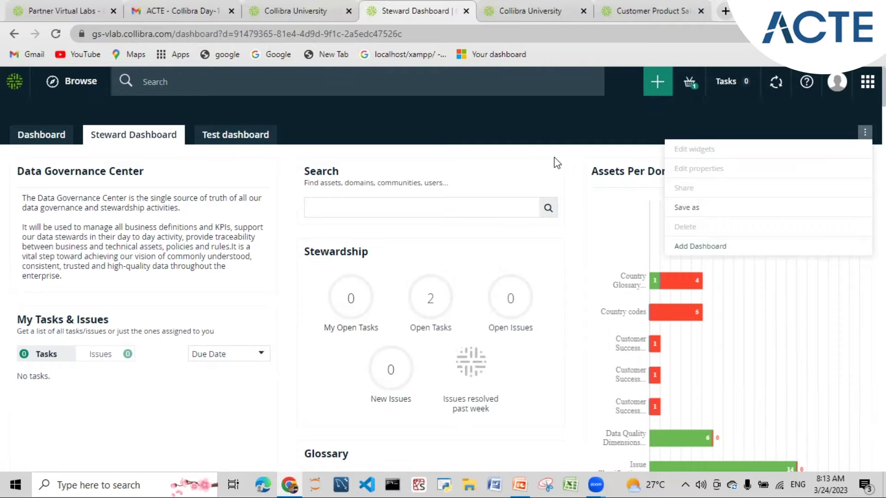
{"action": "left_click", "coordinate": [575, 158]}
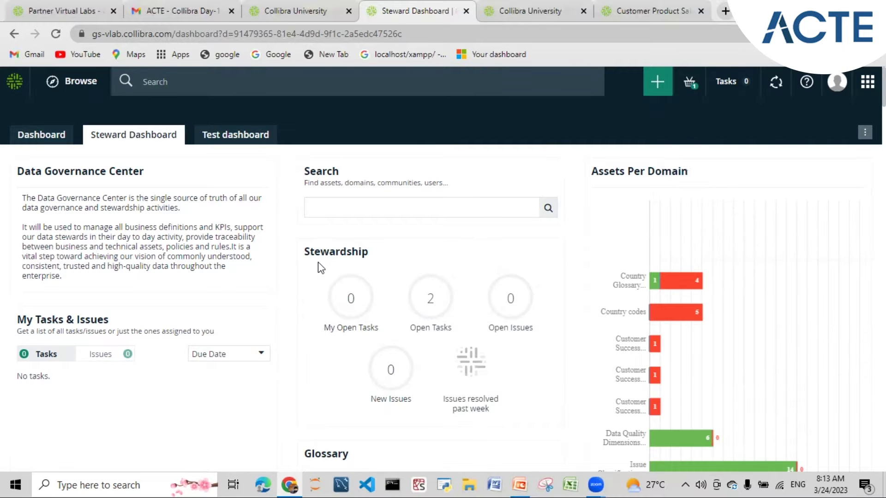
Examine the Steward Dashboard's tasks, Stewardship, Glossary and Assets Per Domain widgets, and go back to the main Dashboard.
{"action": "scroll", "coordinate": [318, 263], "scroll_direction": "down", "scroll_amount": 1}
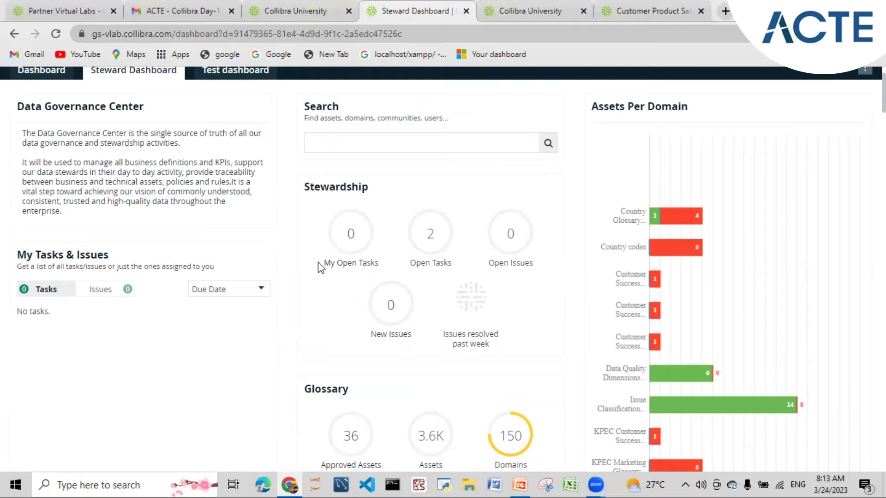
{"action": "scroll", "coordinate": [207, 267], "scroll_direction": "up", "scroll_amount": 1}
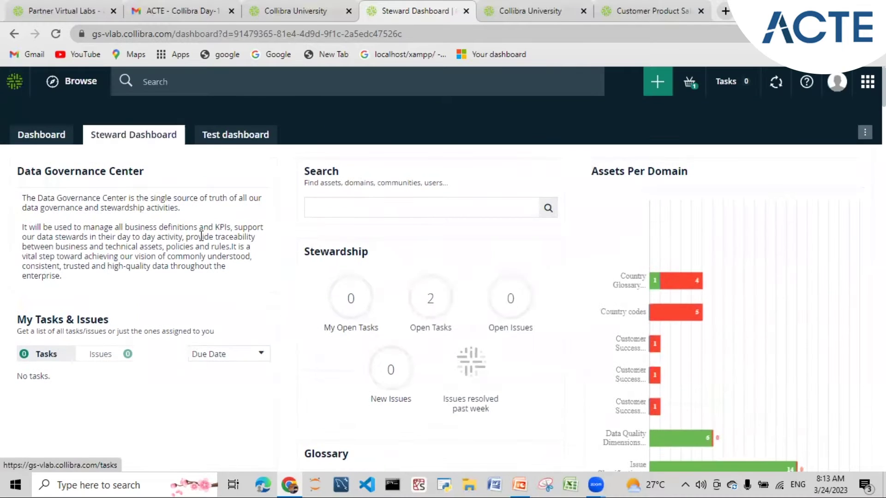
{"action": "scroll", "coordinate": [137, 251], "scroll_direction": "down", "scroll_amount": 1}
{"action": "scroll", "coordinate": [136, 252], "scroll_direction": "down", "scroll_amount": 1}
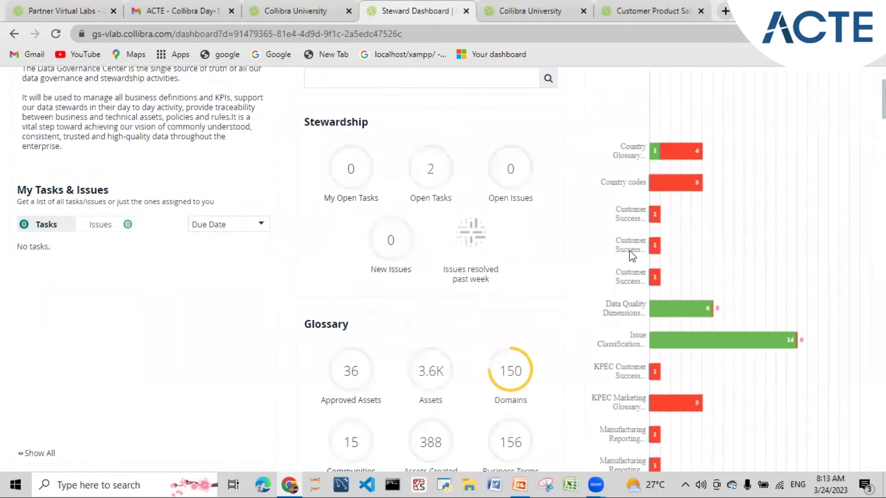
{"action": "scroll", "coordinate": [630, 253], "scroll_direction": "down", "scroll_amount": 1}
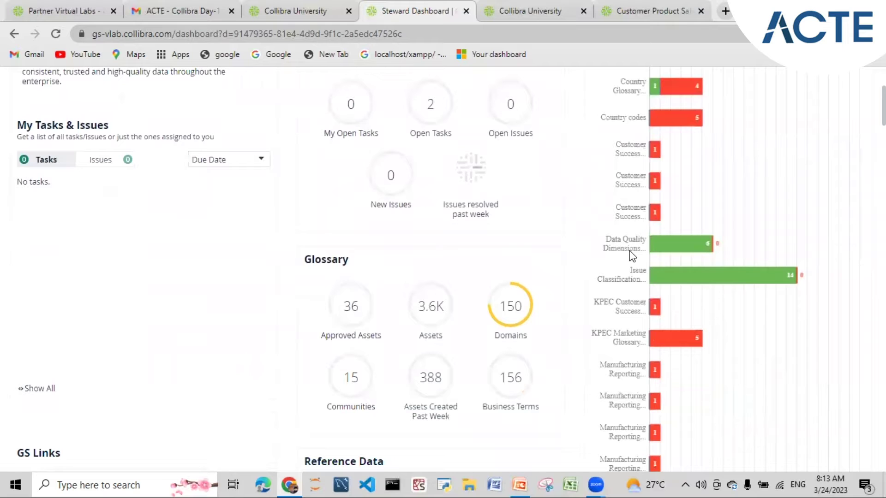
{"action": "scroll", "coordinate": [580, 292], "scroll_direction": "up", "scroll_amount": 2}
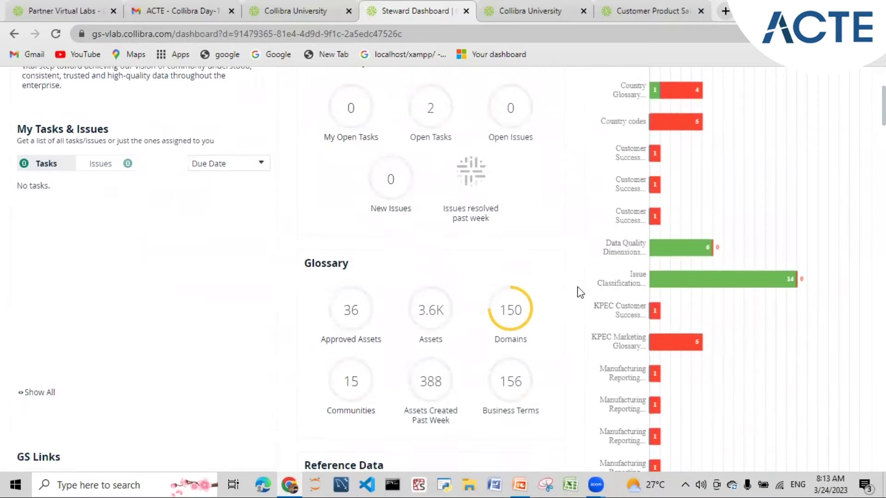
{"action": "scroll", "coordinate": [580, 292], "scroll_direction": "up", "scroll_amount": 1}
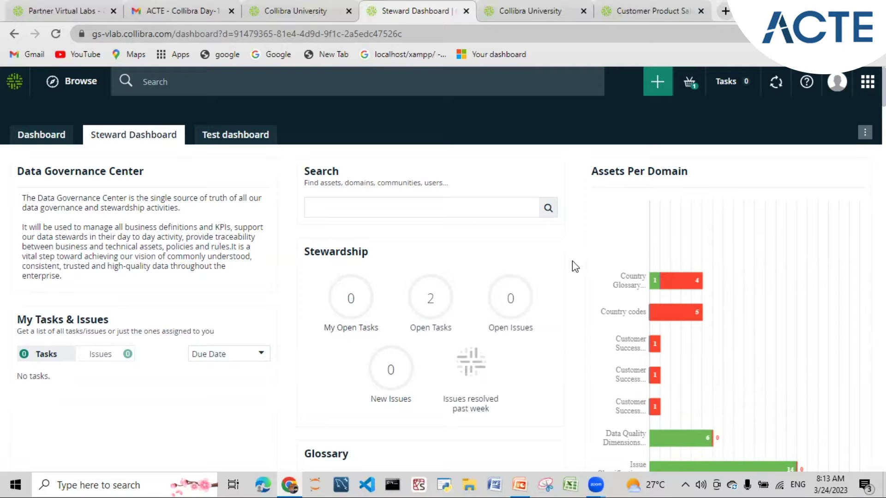
{"action": "left_click", "coordinate": [41, 137]}
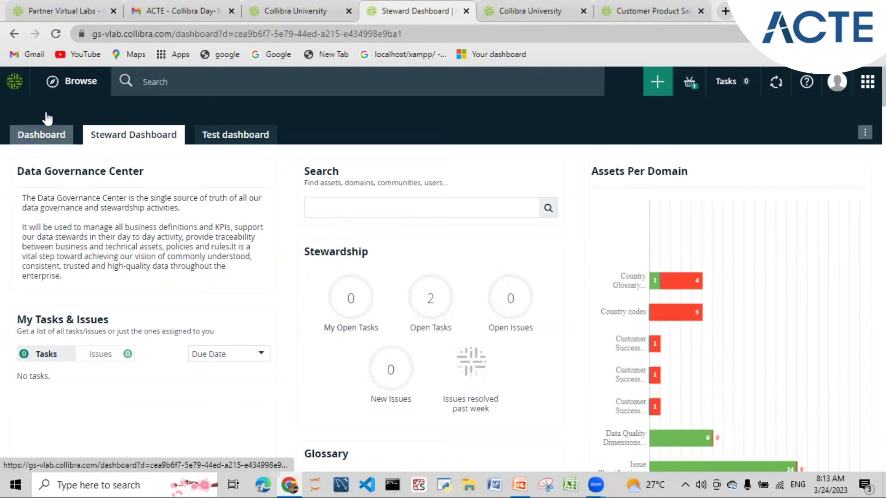
Browse the organization and open the 01516 Enterprise Community.
{"action": "left_click", "coordinate": [70, 82]}
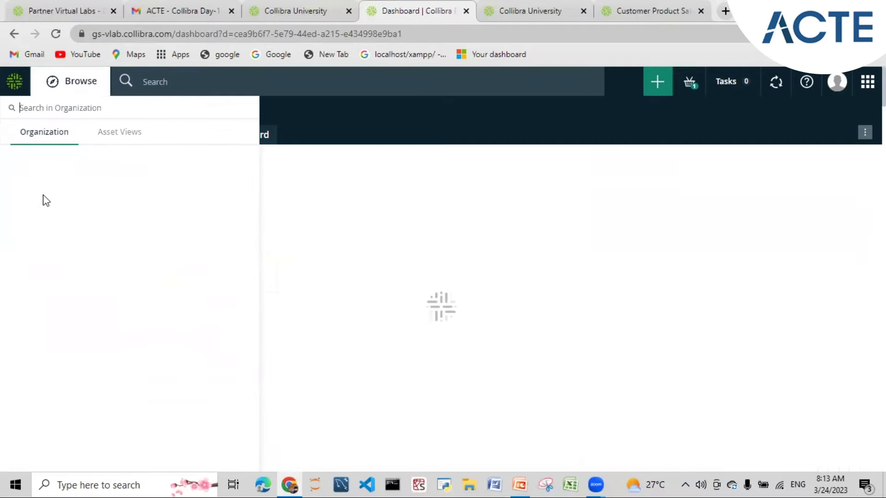
{"action": "left_click", "coordinate": [45, 165]}
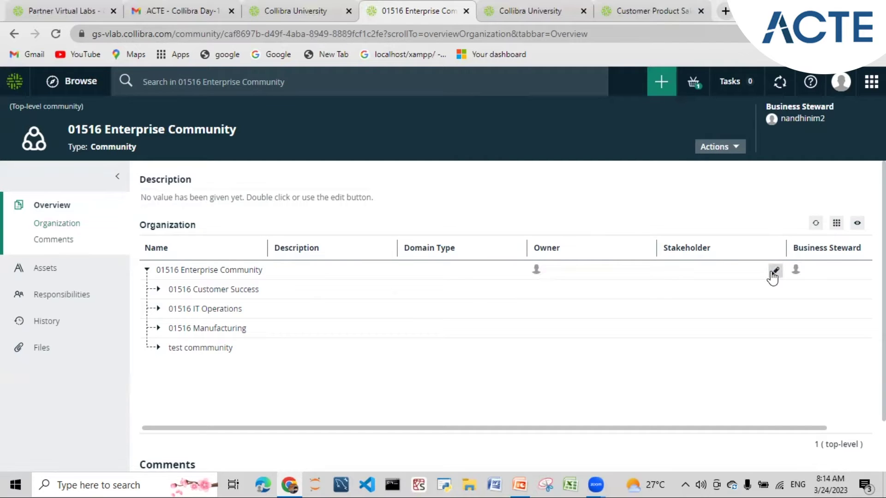
Search for "ad" among the Stakeholder candidates of the 01516 Enterprise Community, and cancel the assignment.
{"action": "left_click", "coordinate": [773, 273]}
{"action": "type", "text": "ad"}
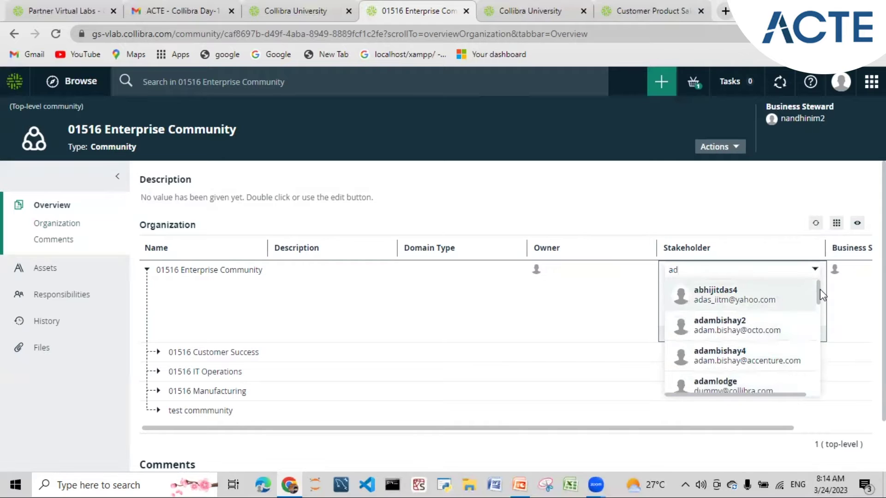
{"action": "left_click_drag", "start_coordinate": [818, 290], "coordinate": [791, 223]}
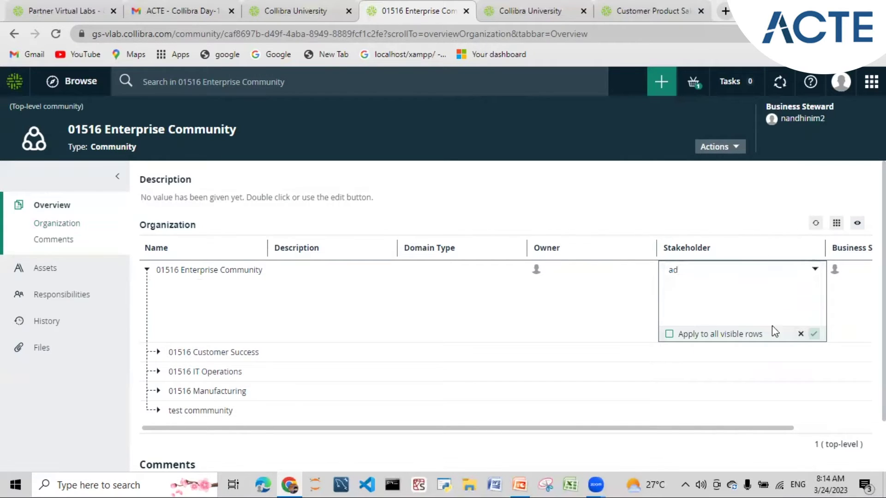
{"action": "left_click", "coordinate": [800, 333]}
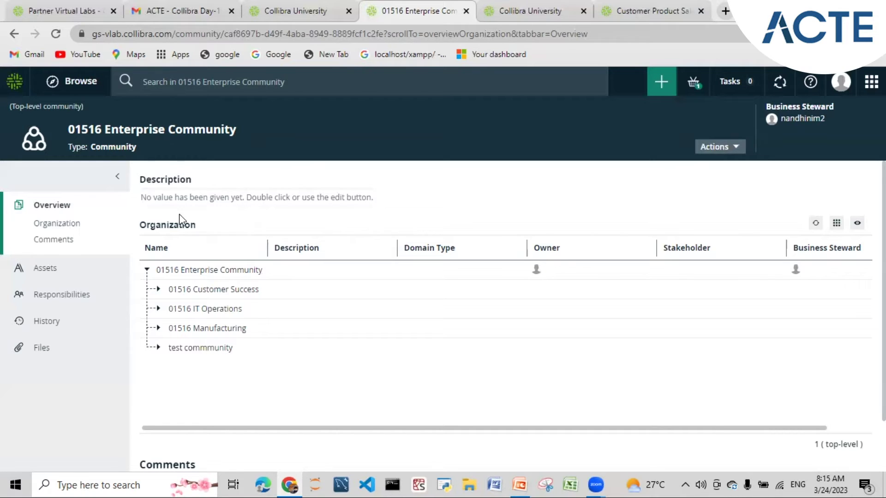
Add the Technical Steward field to the 01516 Enterprise Community's Organization table and save the fields.
{"action": "left_click_drag", "start_coordinate": [324, 429], "coordinate": [635, 439]}
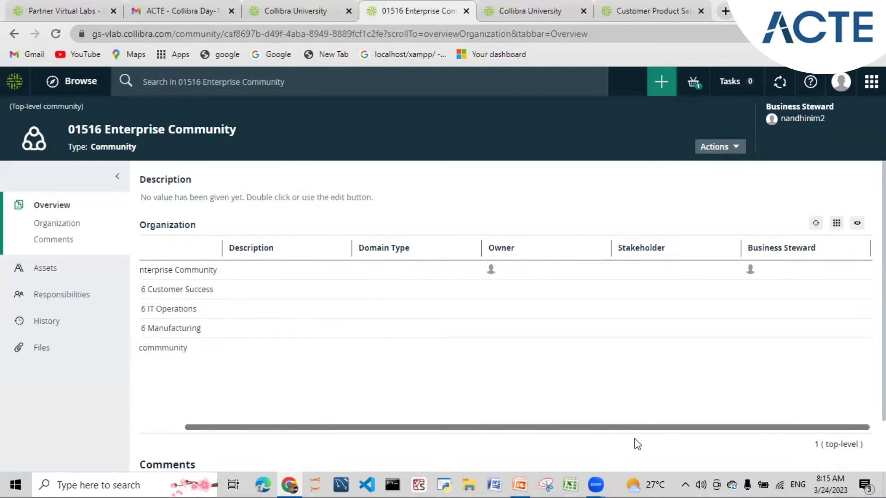
{"action": "left_click", "coordinate": [837, 224]}
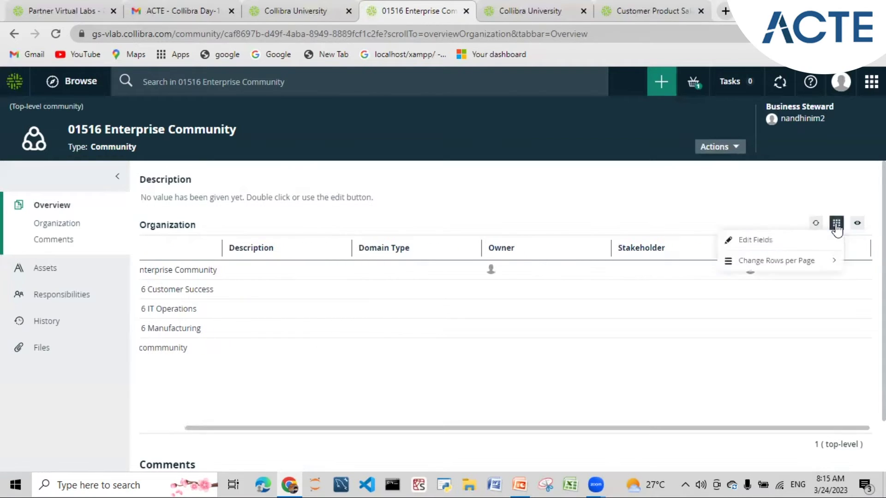
{"action": "left_click", "coordinate": [773, 246]}
{"action": "left_click", "coordinate": [298, 395]}
{"action": "left_click", "coordinate": [570, 180]}
{"action": "type", "text": "tech"}
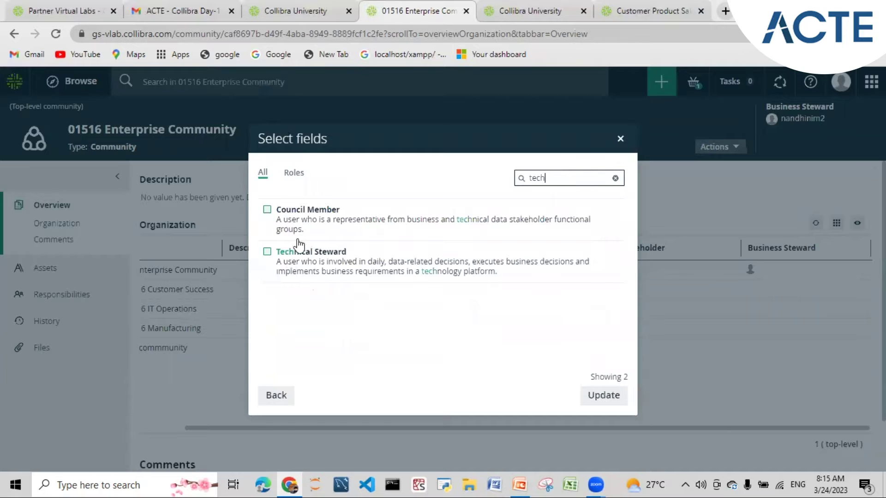
{"action": "left_click", "coordinate": [270, 257]}
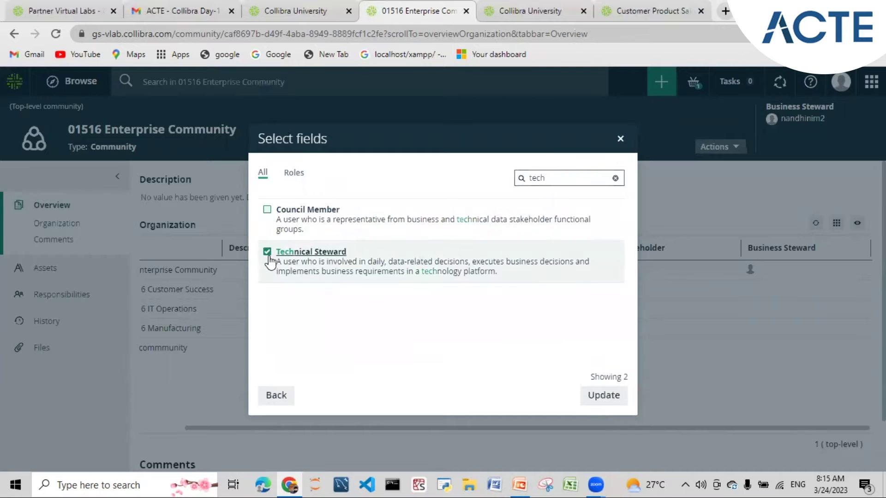
{"action": "left_click", "coordinate": [603, 396]}
{"action": "left_click", "coordinate": [609, 395]}
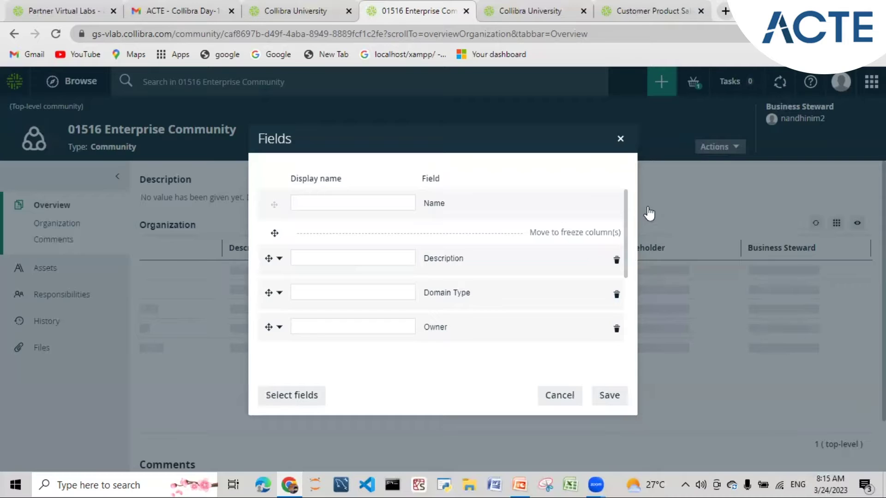
{"action": "left_click", "coordinate": [620, 139]}
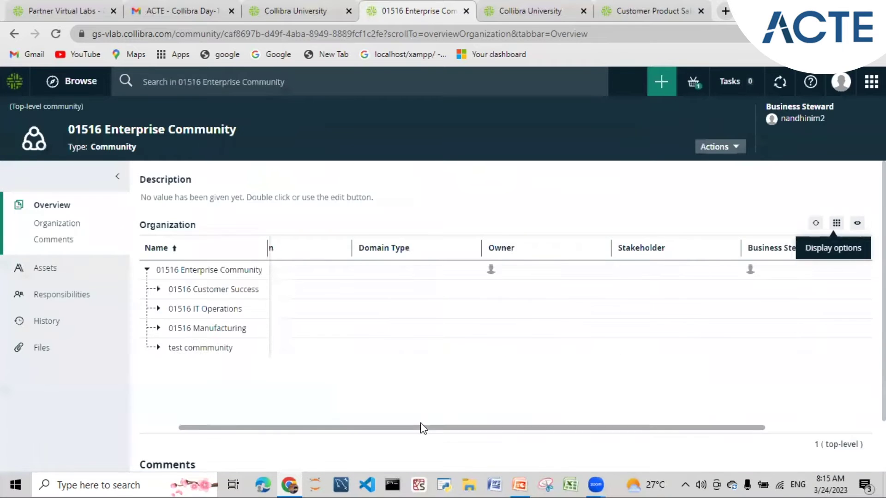
Review the Organization table's role columns, expanding 01516 Customer Success to check its domains' types and role assignments.
{"action": "left_click_drag", "start_coordinate": [442, 427], "coordinate": [529, 429]}
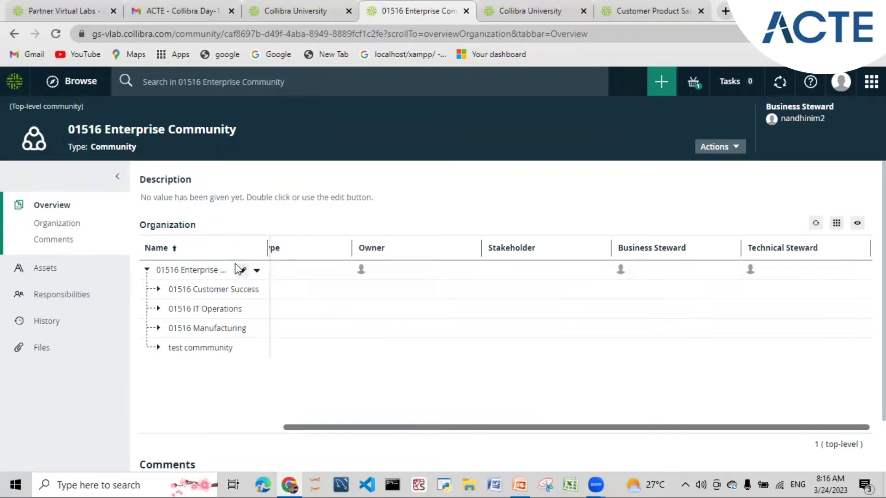
{"action": "left_click_drag", "start_coordinate": [420, 428], "coordinate": [279, 430]}
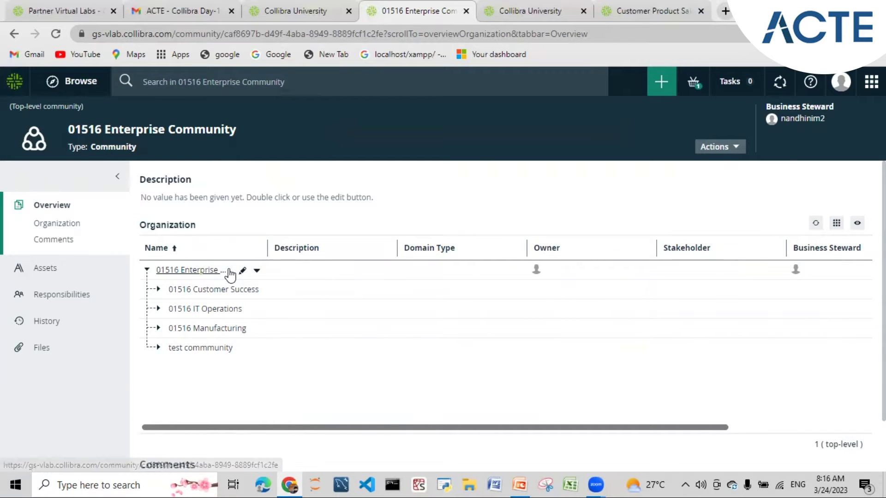
{"action": "left_click", "coordinate": [160, 295]}
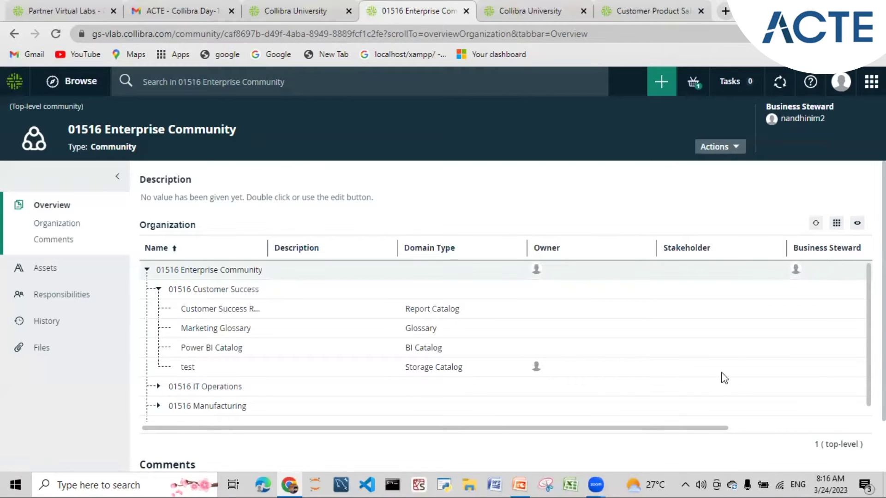
{"action": "left_click_drag", "start_coordinate": [654, 434], "coordinate": [791, 432]}
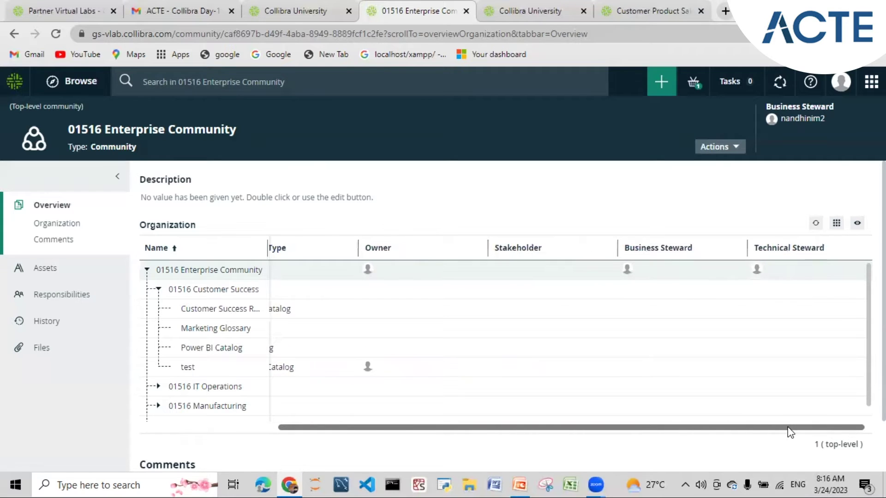
{"action": "left_click_drag", "start_coordinate": [790, 432], "coordinate": [809, 432]}
{"action": "left_click_drag", "start_coordinate": [734, 431], "coordinate": [443, 420]}
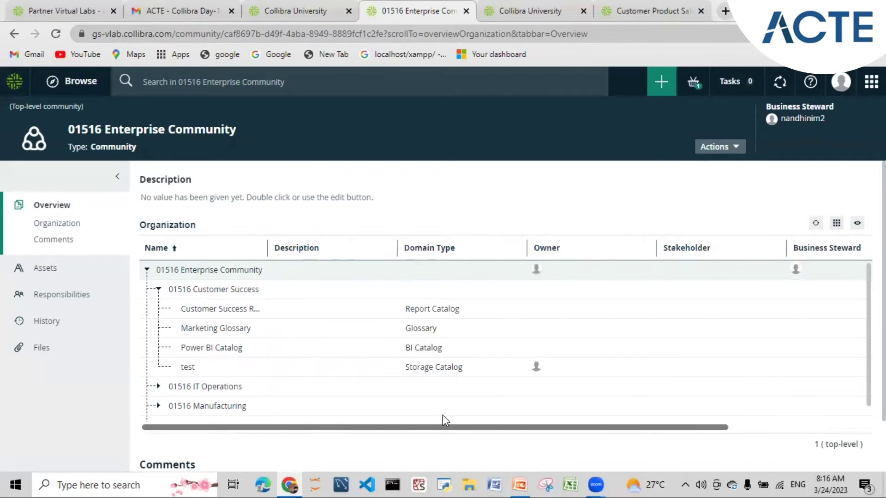
View the Customer Success Reporting domain and go up to its parent community, 01516 Customer Success.
{"action": "left_click", "coordinate": [207, 310]}
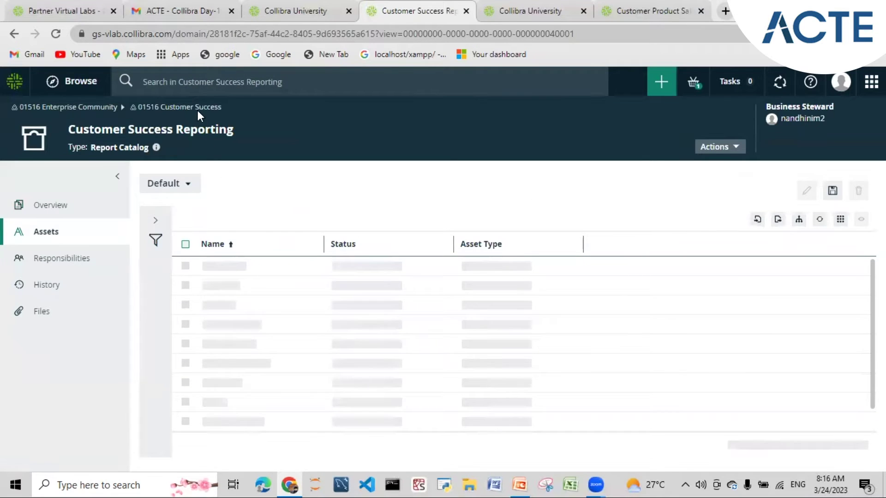
{"action": "left_click", "coordinate": [197, 109]}
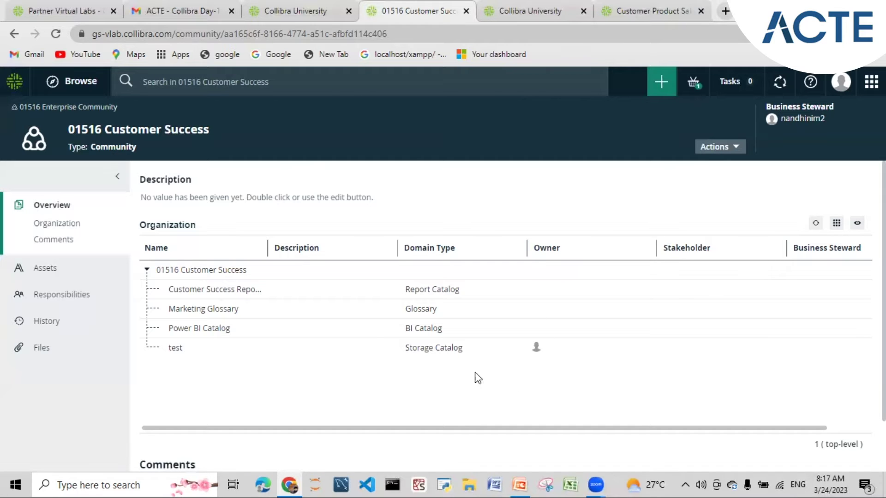
Examine the 01516 Customer Success community's domains, domain types and Owner, Stakeholder and Business Steward columns without assigning anyone.
{"action": "left_click", "coordinate": [777, 272]}
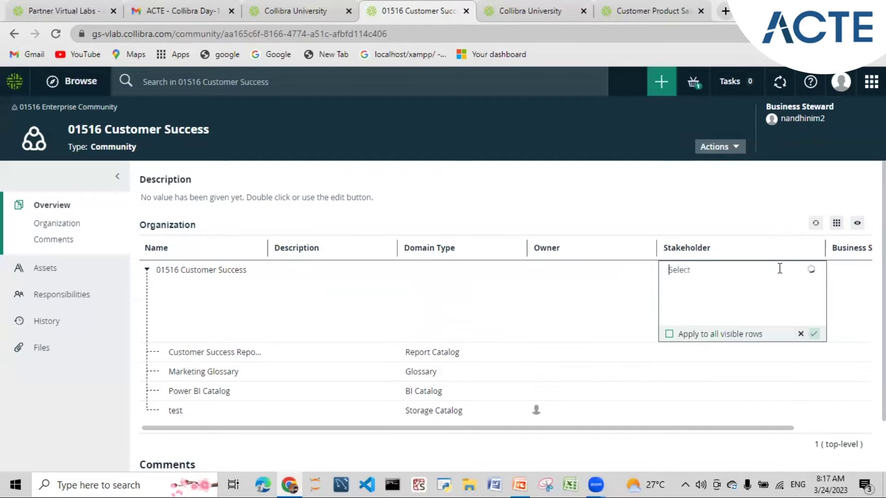
{"action": "left_click", "coordinate": [801, 335]}
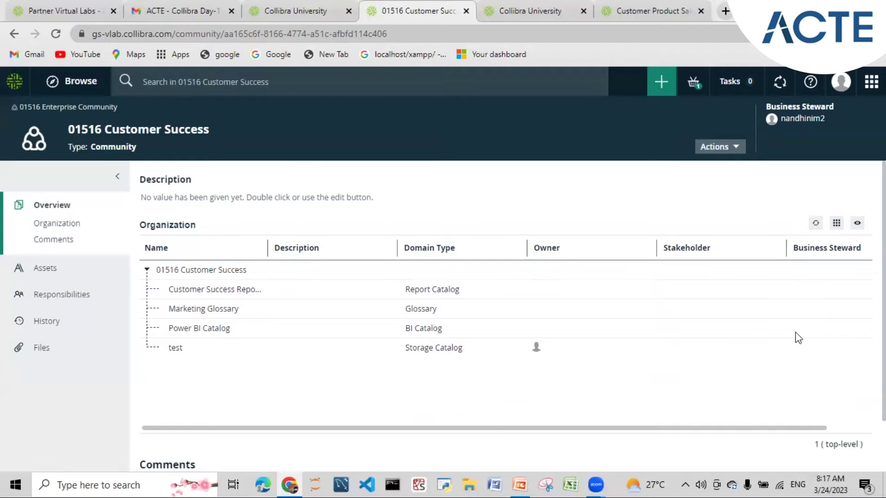
{"action": "left_click_drag", "start_coordinate": [497, 427], "coordinate": [529, 430]}
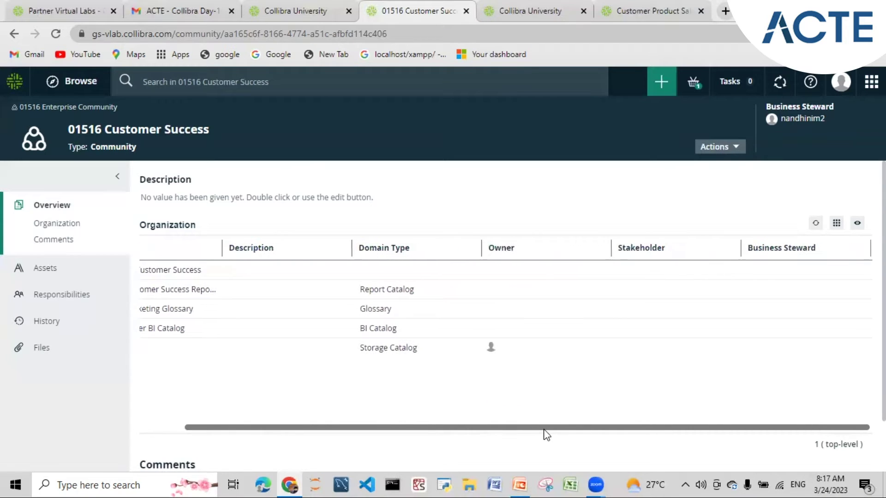
{"action": "left_click_drag", "start_coordinate": [543, 429], "coordinate": [442, 440]}
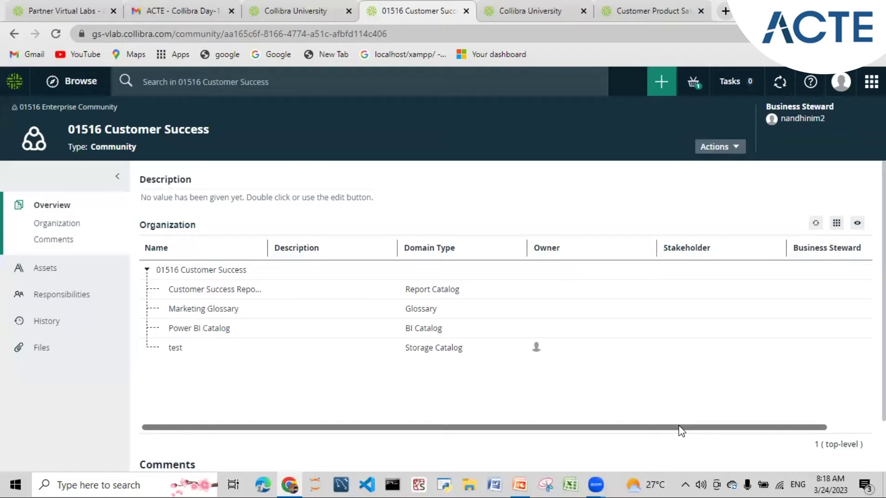
{"action": "left_click_drag", "start_coordinate": [679, 427], "coordinate": [744, 429]}
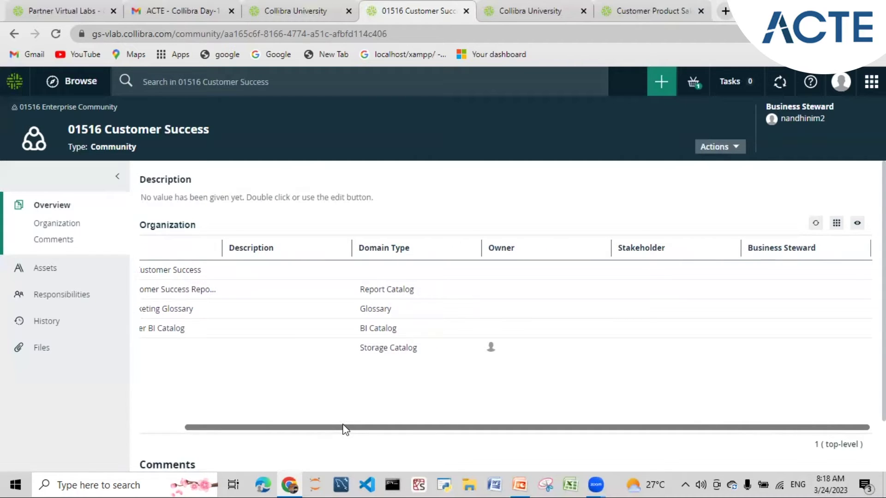
{"action": "left_click_drag", "start_coordinate": [344, 429], "coordinate": [374, 428]}
{"action": "left_click_drag", "start_coordinate": [354, 433], "coordinate": [253, 433]}
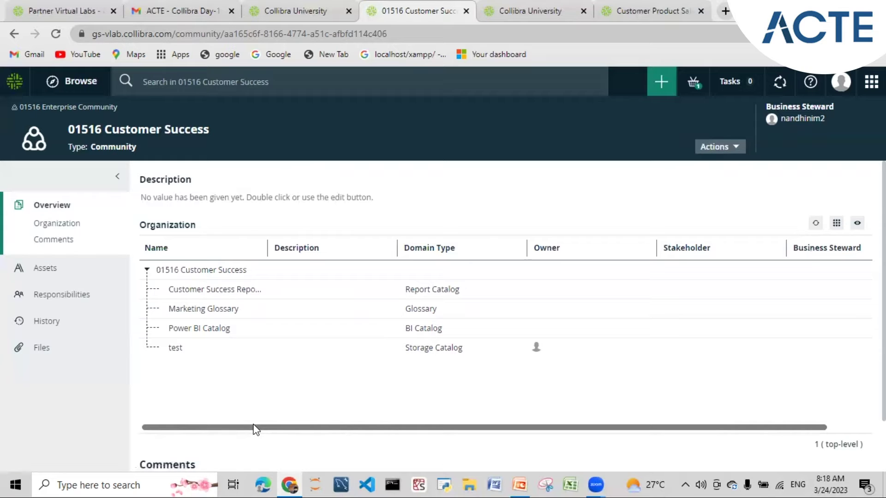
{"action": "left_click_drag", "start_coordinate": [257, 432], "coordinate": [289, 403]}
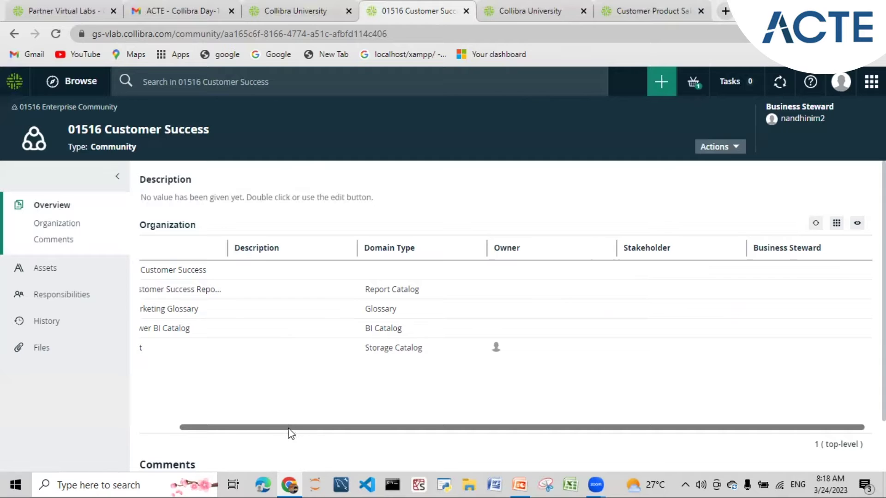
{"action": "left_click_drag", "start_coordinate": [283, 428], "coordinate": [203, 434]}
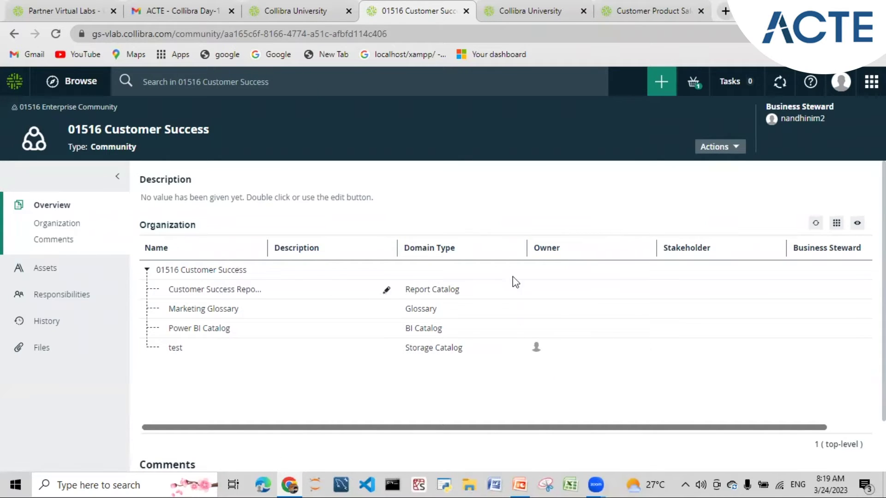
{"action": "left_click_drag", "start_coordinate": [648, 431], "coordinate": [741, 436]}
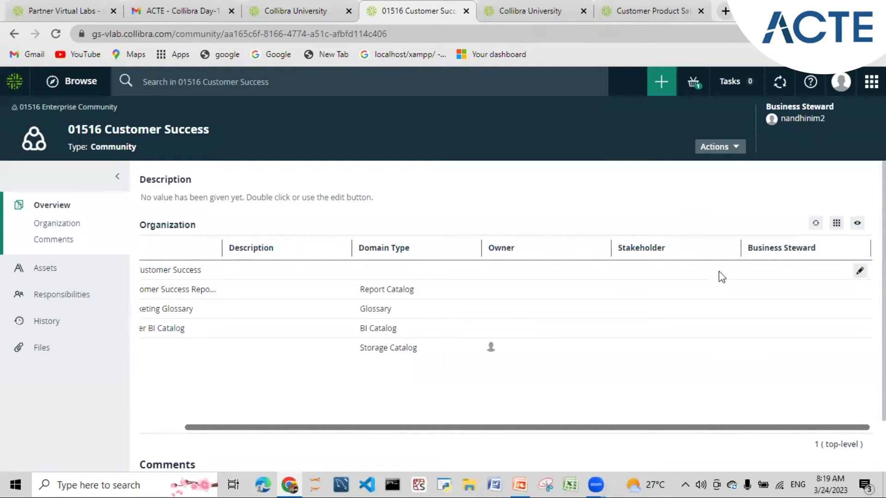
{"action": "left_click_drag", "start_coordinate": [508, 432], "coordinate": [438, 430]}
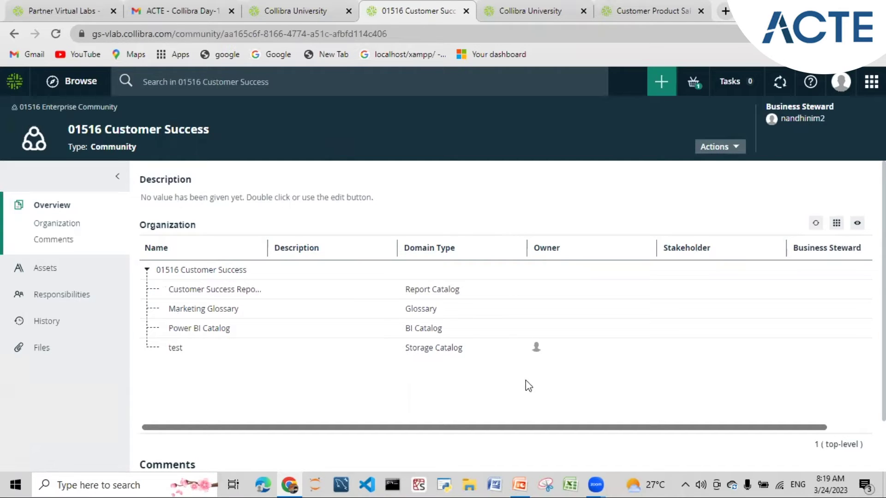
{"action": "left_click_drag", "start_coordinate": [509, 429], "coordinate": [585, 433]}
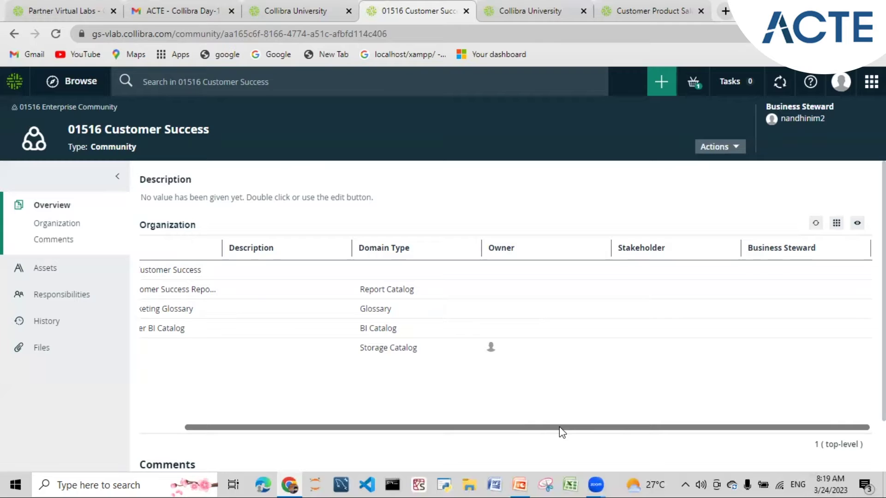
{"action": "left_click_drag", "start_coordinate": [562, 433], "coordinate": [445, 429]}
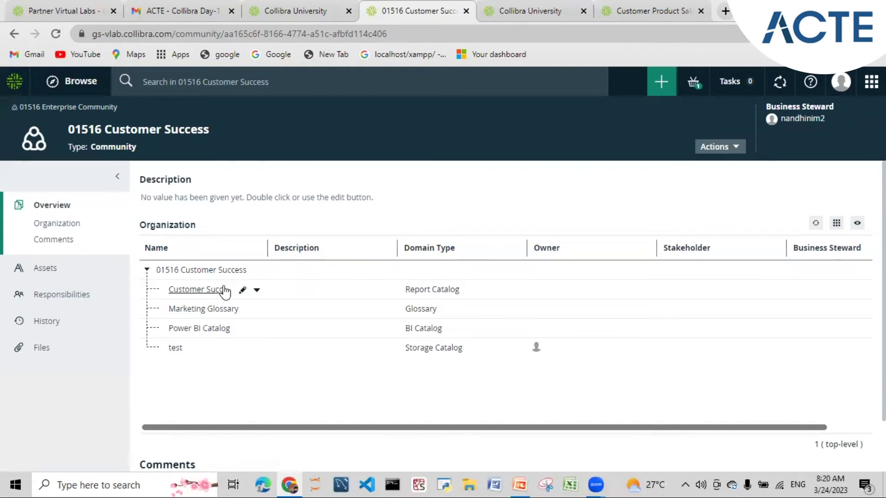
View the assets in the Customer Success Reporting domain and return to the home dashboard.
{"action": "left_click", "coordinate": [210, 292]}
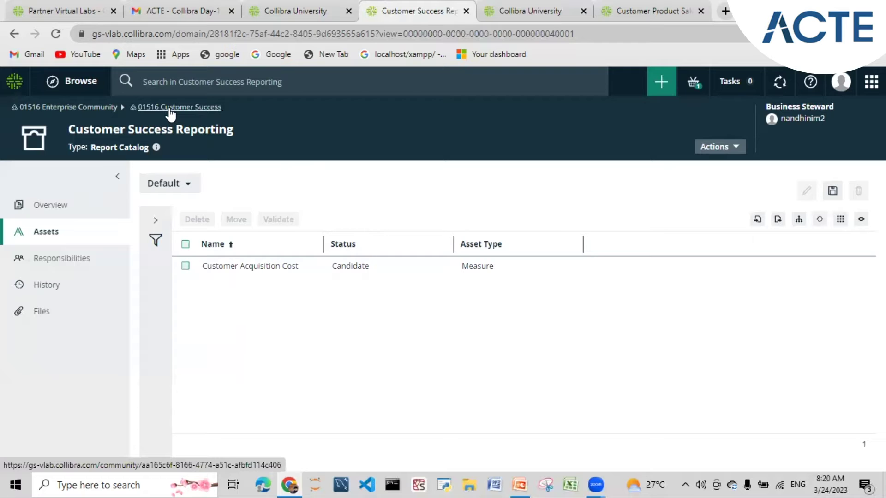
{"action": "left_click", "coordinate": [15, 83]}
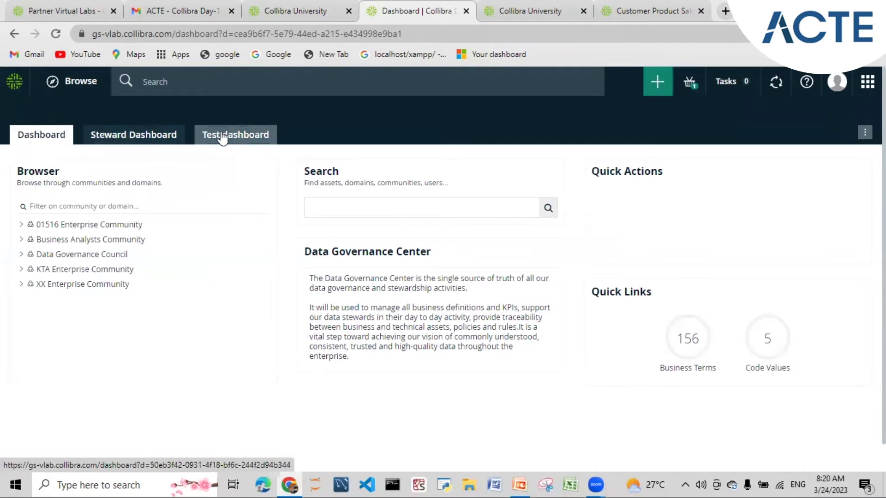
View the 01516 Enterprise Community's subcommunities in the Browser widget, and expand Business Analysts Community and Data Governance Council.
{"action": "left_click", "coordinate": [22, 225]}
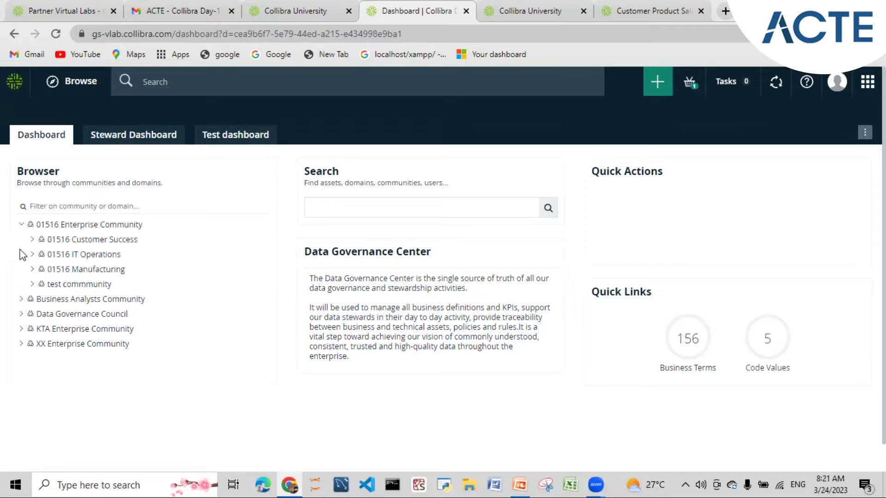
{"action": "left_click", "coordinate": [22, 224]}
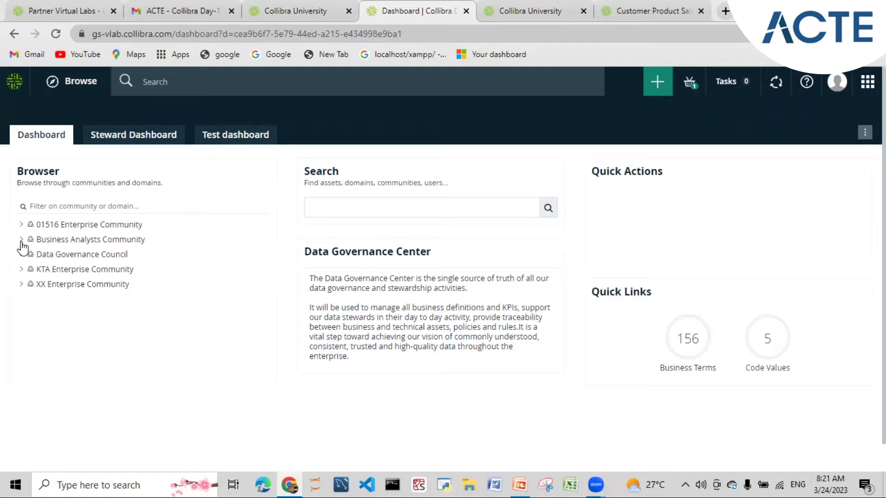
{"action": "left_click", "coordinate": [21, 240]}
{"action": "left_click", "coordinate": [21, 285]}
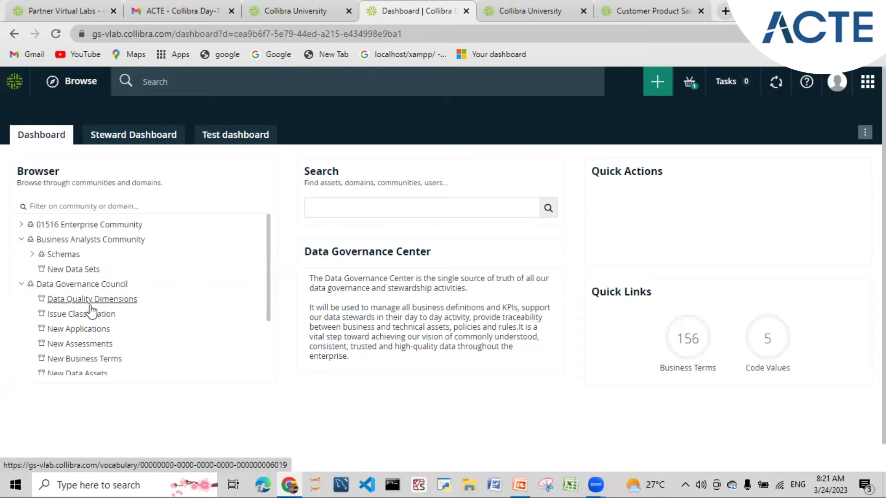
Review the domains listed under Business Analysts Community and Data Governance Council in the Browser widget.
{"action": "left_click", "coordinate": [21, 241]}
{"action": "left_click", "coordinate": [22, 240]}
{"action": "scroll", "coordinate": [75, 307], "scroll_direction": "down", "scroll_amount": 2}
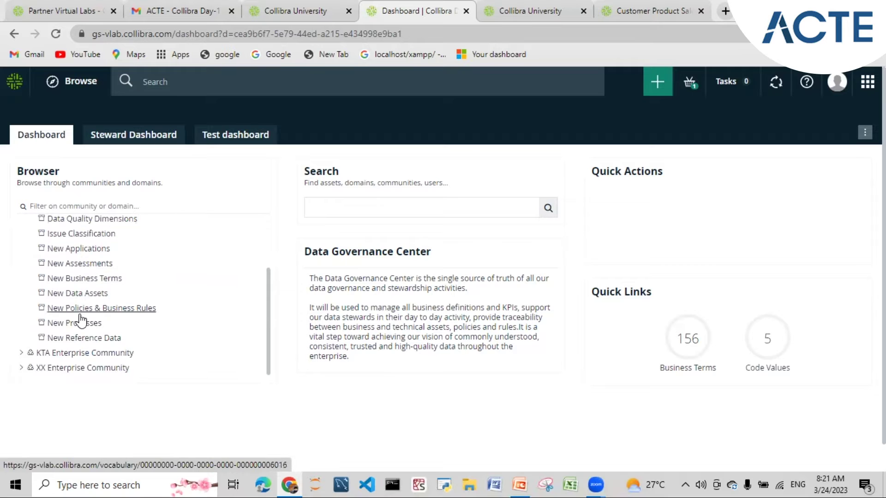
{"action": "scroll", "coordinate": [80, 315], "scroll_direction": "up", "scroll_amount": 2}
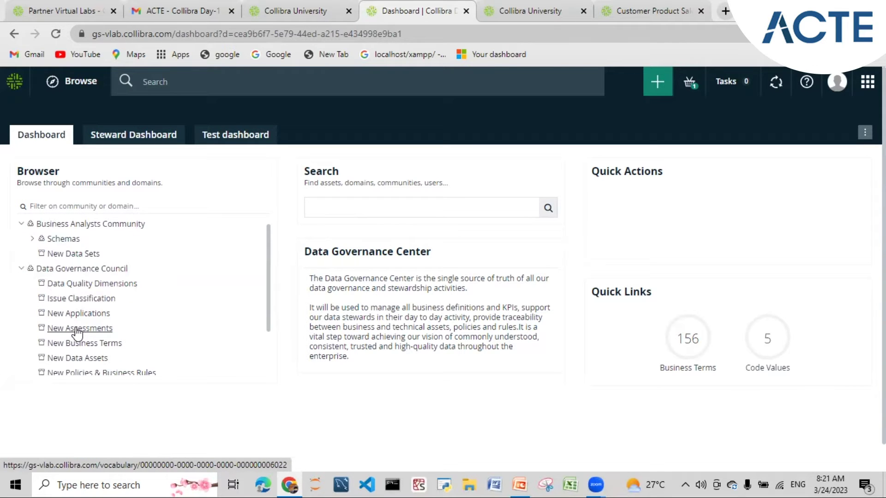
{"action": "scroll", "coordinate": [79, 330], "scroll_direction": "up", "scroll_amount": 1}
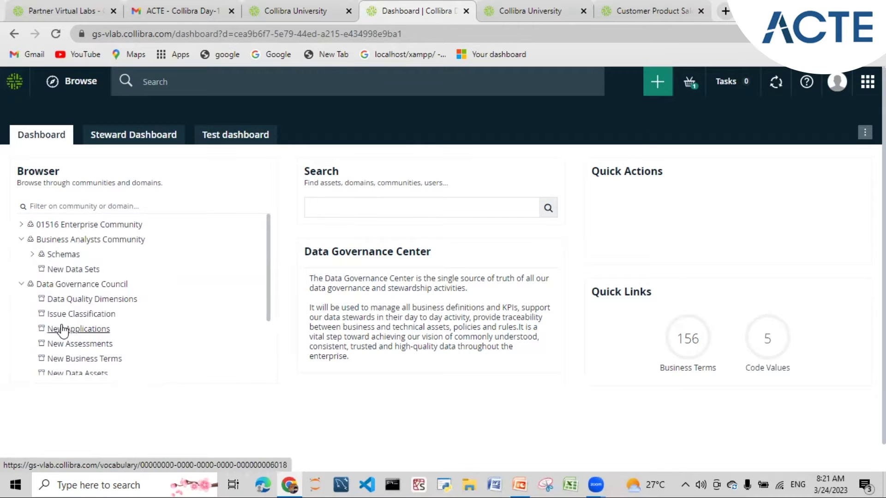
{"action": "scroll", "coordinate": [62, 331], "scroll_direction": "down", "scroll_amount": 3}
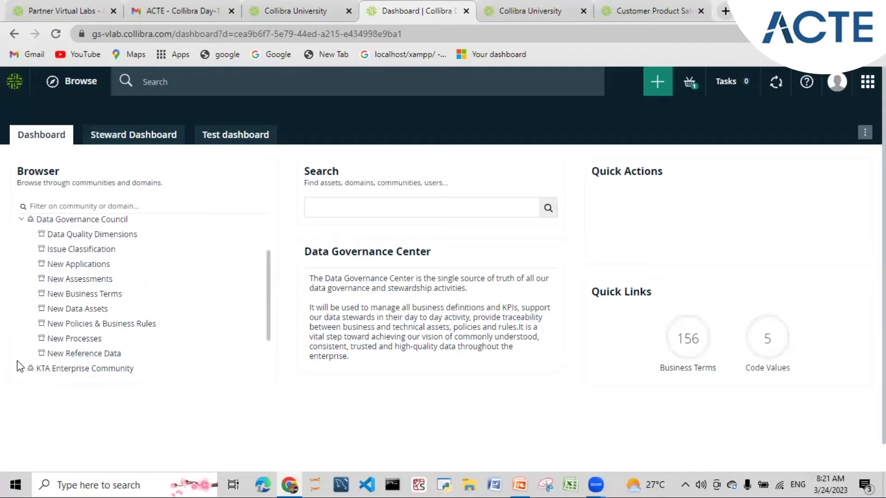
{"action": "scroll", "coordinate": [73, 314], "scroll_direction": "up", "scroll_amount": 3}
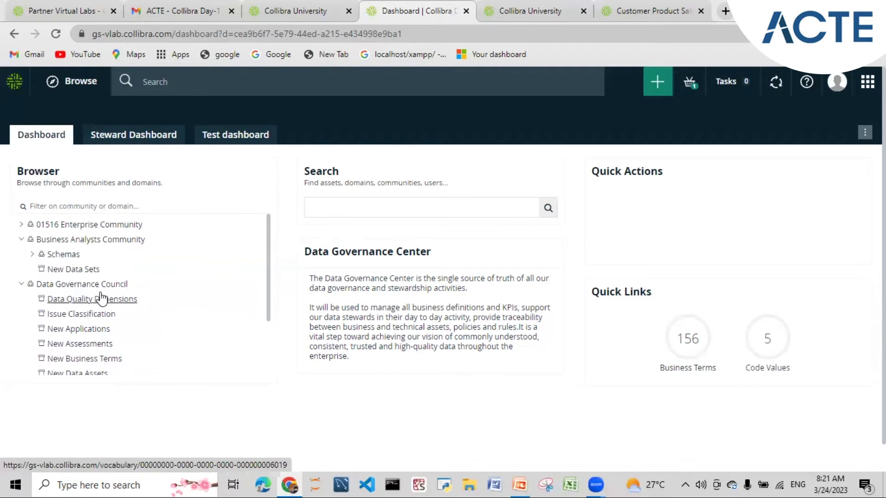
{"action": "scroll", "coordinate": [104, 298], "scroll_direction": "down", "scroll_amount": 2}
{"action": "scroll", "coordinate": [99, 295], "scroll_direction": "up", "scroll_amount": 2}
{"action": "scroll", "coordinate": [95, 300], "scroll_direction": "down", "scroll_amount": 2}
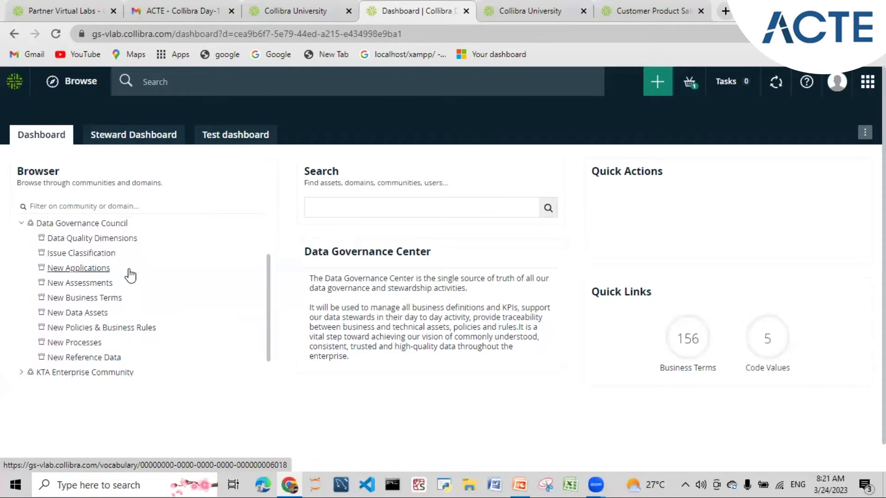
{"action": "scroll", "coordinate": [127, 272], "scroll_direction": "up", "scroll_amount": 2}
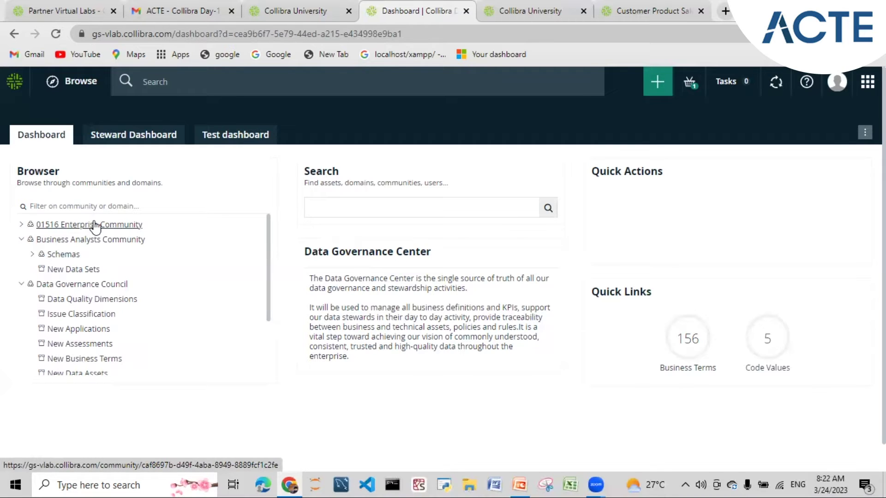
Expand 01516 Enterprise Community and view the domains of its 01516 Customer Success subcommunity, then collapse that subcommunity.
{"action": "left_click", "coordinate": [21, 225]}
{"action": "left_click", "coordinate": [32, 239]}
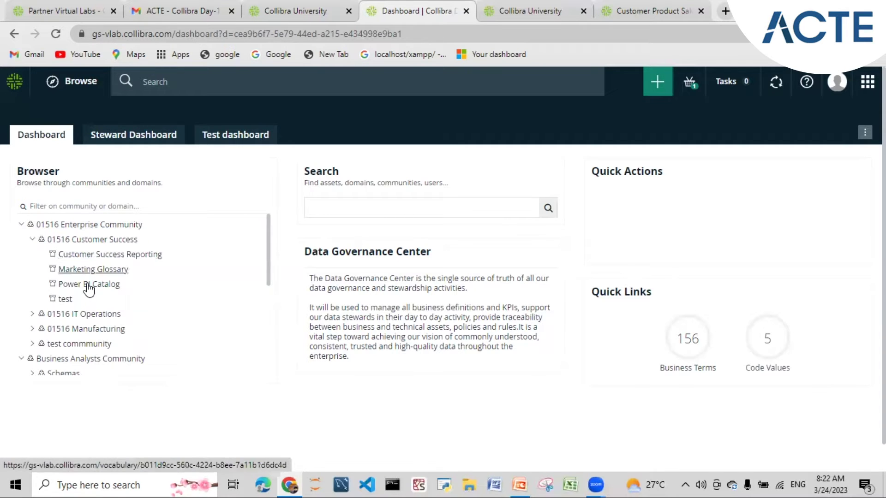
{"action": "left_click", "coordinate": [32, 239]}
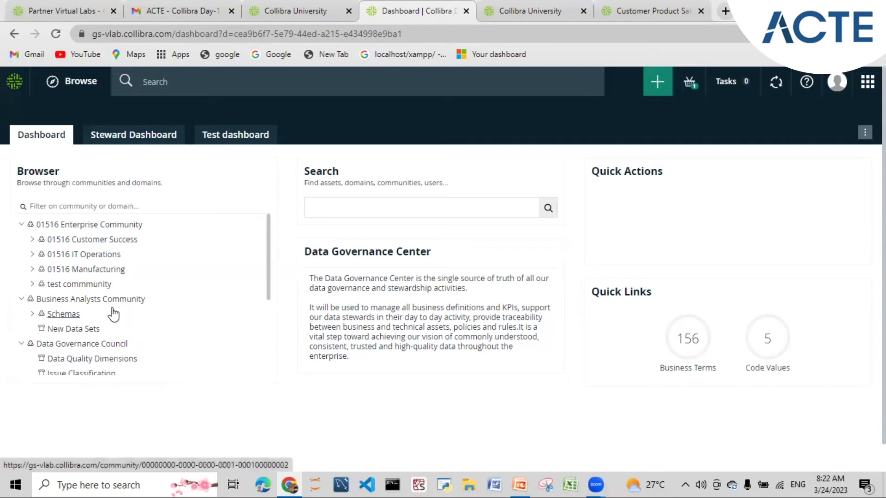
{"action": "scroll", "coordinate": [221, 263], "scroll_direction": "down", "scroll_amount": 3}
{"action": "scroll", "coordinate": [220, 261], "scroll_direction": "up", "scroll_amount": 2}
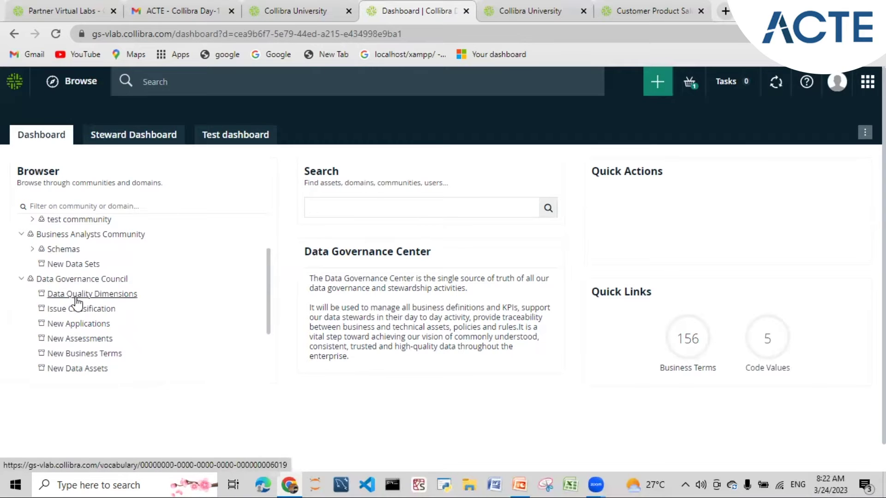
{"action": "scroll", "coordinate": [88, 259], "scroll_direction": "up", "scroll_amount": 2}
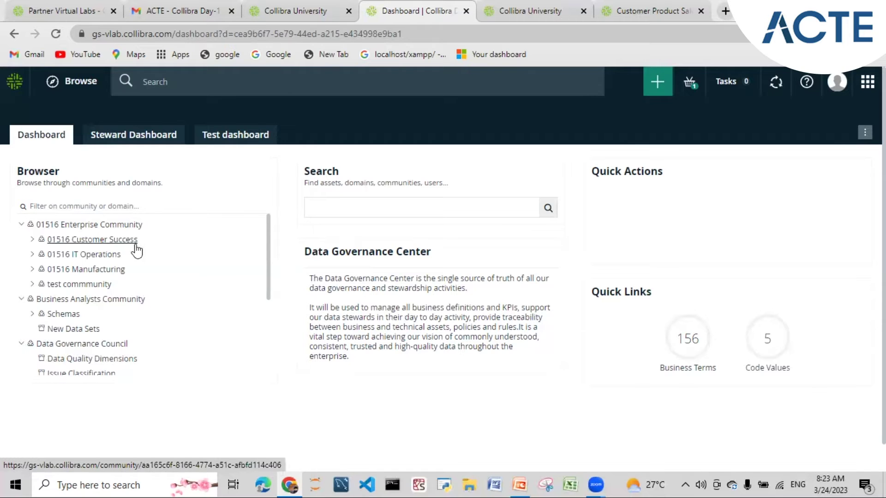
Recheck the 01516 Enterprise Community's subcommunities, collapse it, and look over the Data Governance Council's domains again.
{"action": "left_click", "coordinate": [21, 226]}
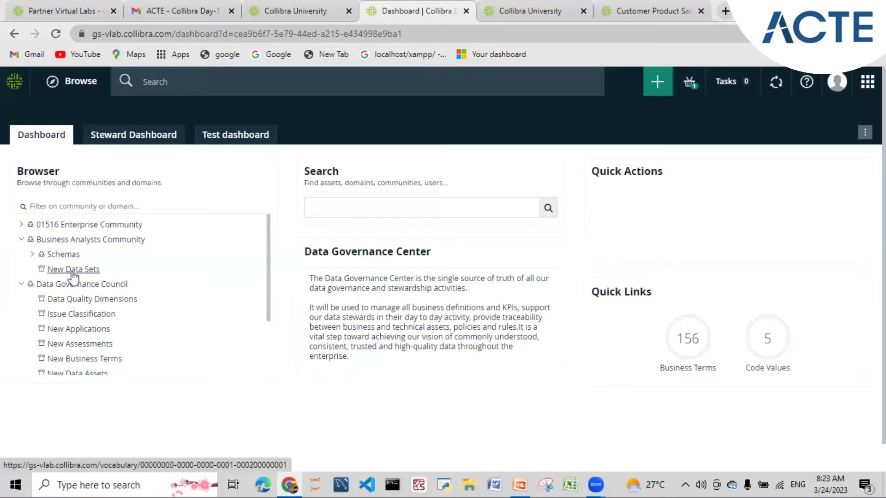
{"action": "left_click", "coordinate": [21, 225]}
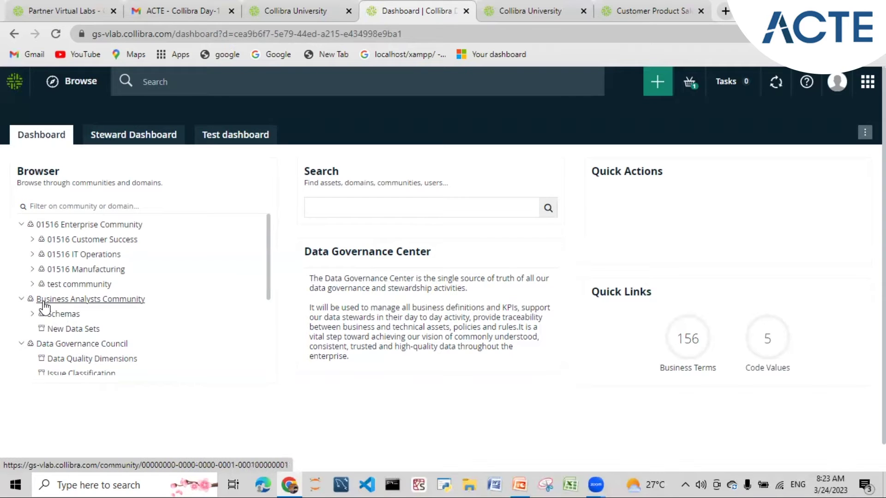
{"action": "left_click", "coordinate": [22, 224]}
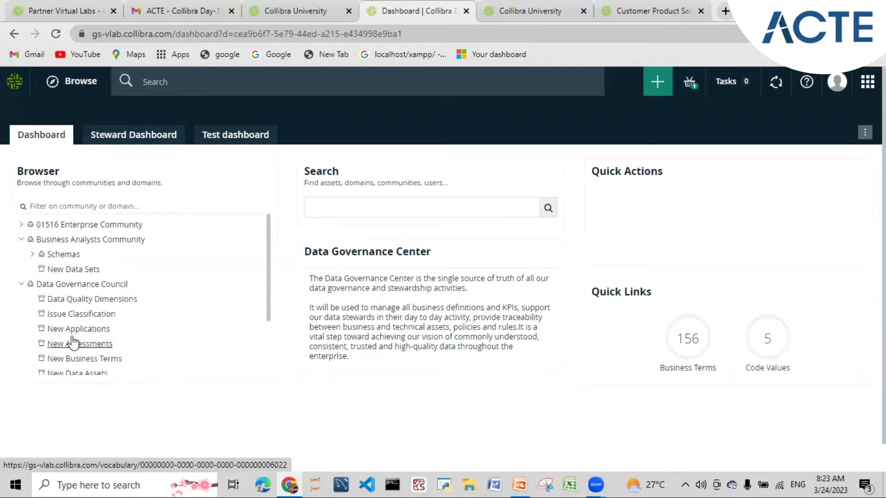
{"action": "scroll", "coordinate": [69, 323], "scroll_direction": "down", "scroll_amount": 2}
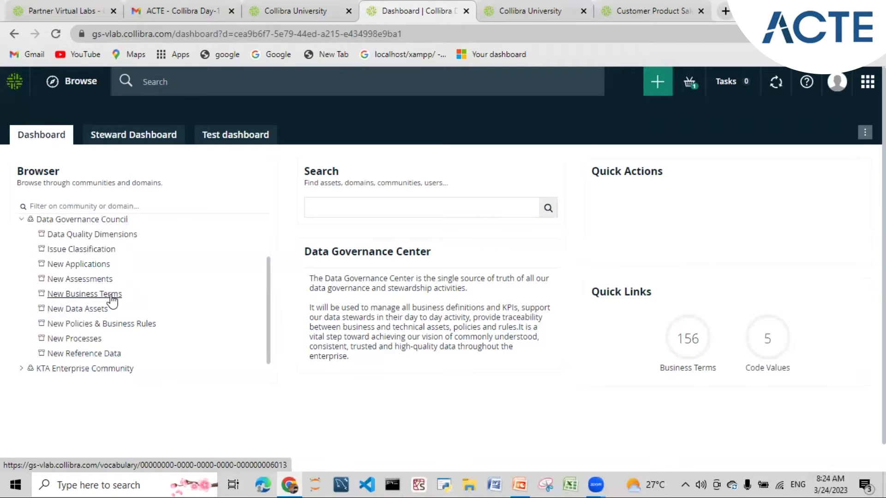
{"action": "scroll", "coordinate": [115, 301], "scroll_direction": "up", "scroll_amount": 2}
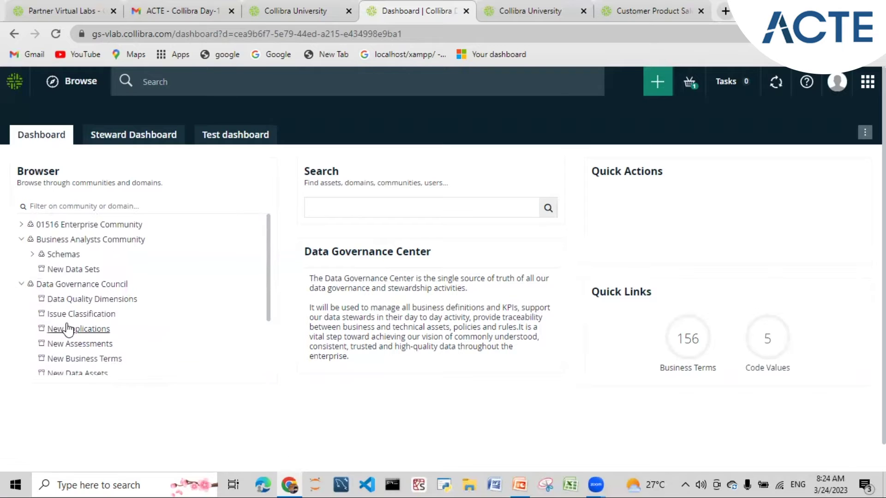
{"action": "scroll", "coordinate": [55, 325], "scroll_direction": "down", "scroll_amount": 2}
{"action": "scroll", "coordinate": [39, 293], "scroll_direction": "up", "scroll_amount": 2}
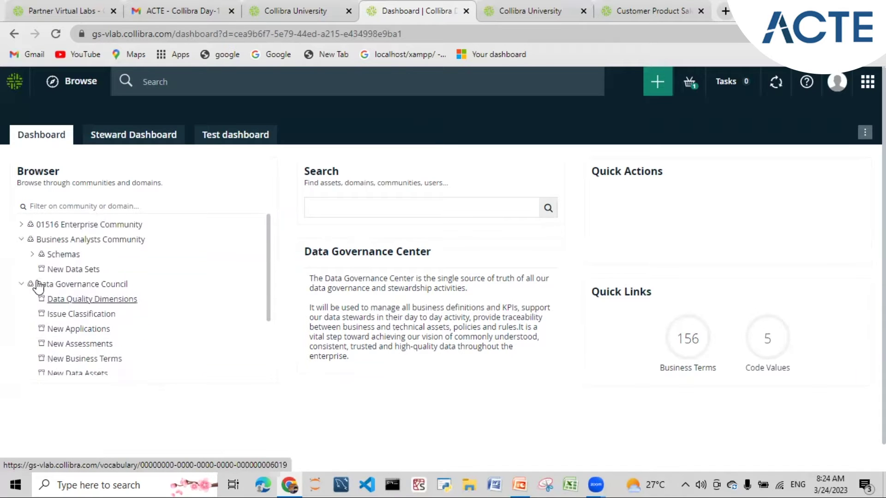
Collapse Data Governance Council and Business Analysts Community in the Browser widget and reload the home dashboard.
{"action": "left_click", "coordinate": [20, 285]}
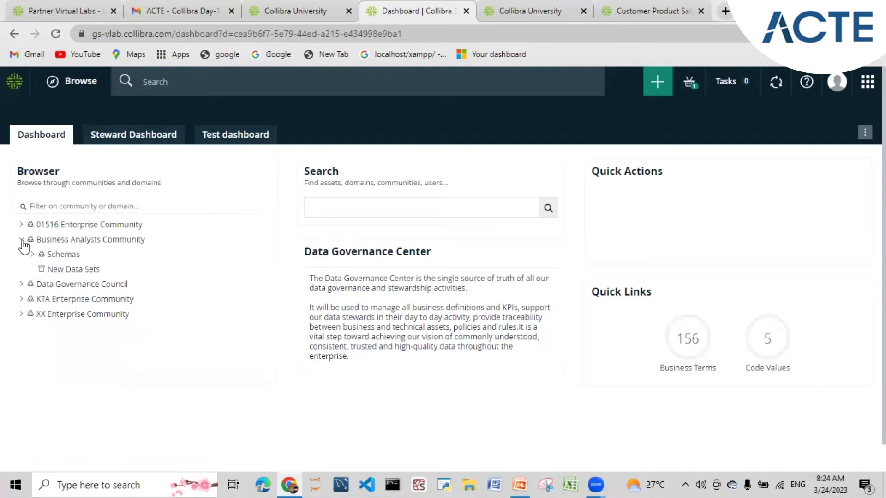
{"action": "left_click", "coordinate": [21, 239]}
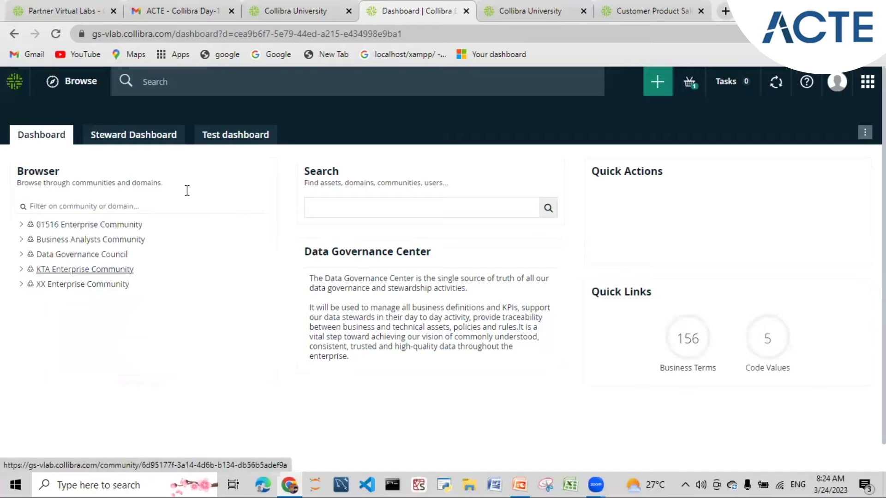
{"action": "left_click", "coordinate": [17, 82]}
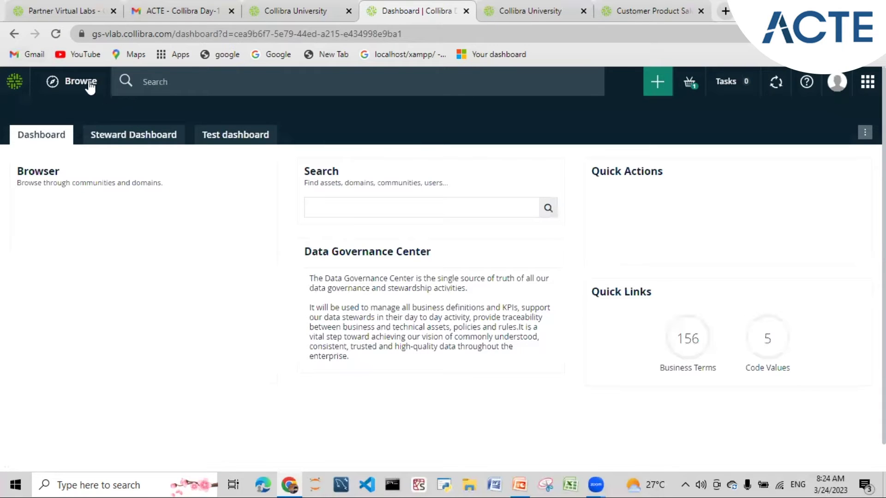
Browse the organization tree down to the 01516 Customer Success domains, and look through the list of asset views.
{"action": "left_click", "coordinate": [70, 82]}
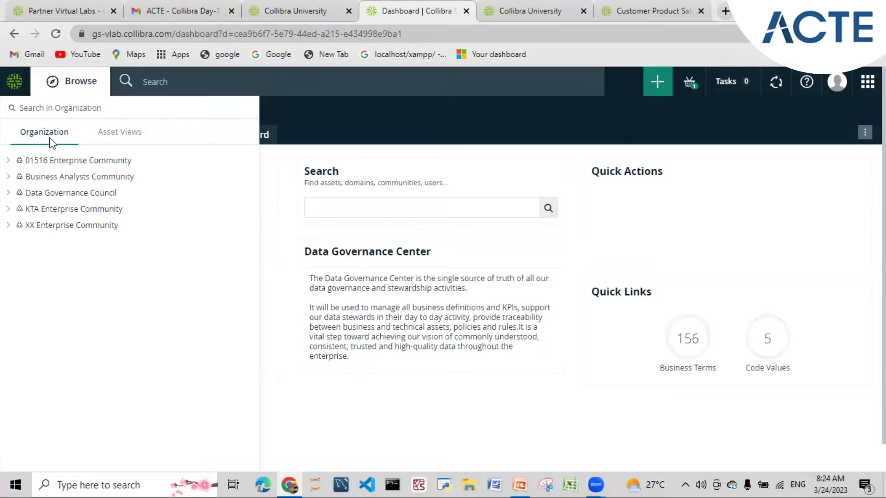
{"action": "left_click", "coordinate": [11, 161]}
{"action": "left_click", "coordinate": [19, 175]}
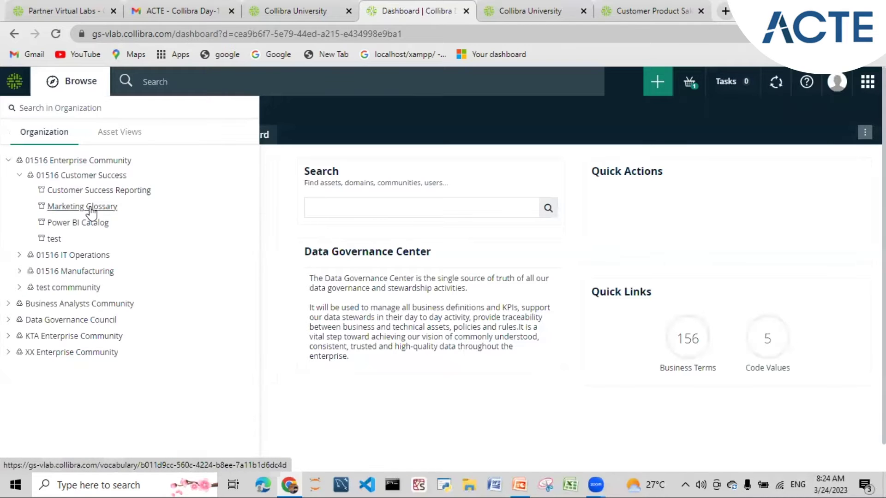
{"action": "left_click", "coordinate": [122, 139]}
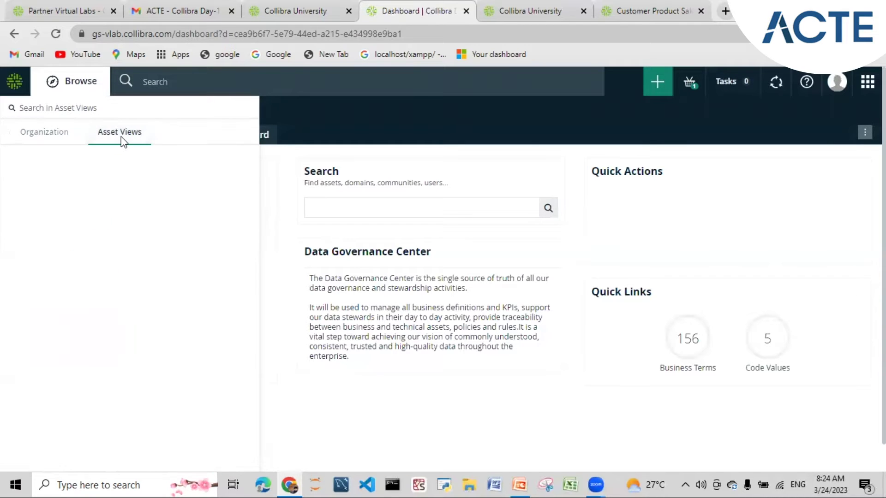
{"action": "scroll", "coordinate": [106, 231], "scroll_direction": "down", "scroll_amount": 6}
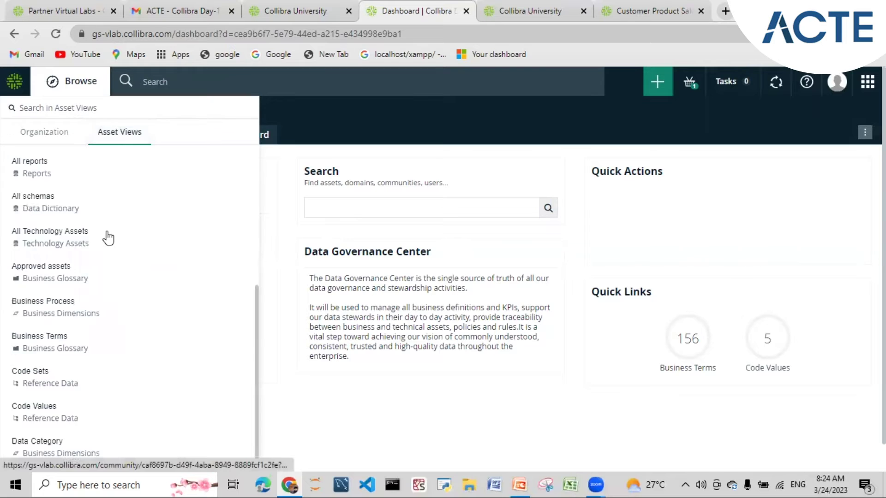
{"action": "scroll", "coordinate": [106, 226], "scroll_direction": "up", "scroll_amount": 6}
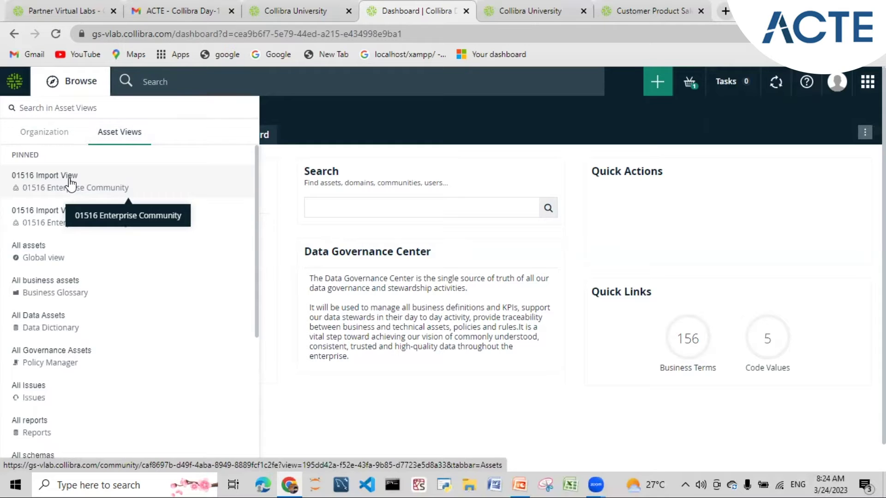
View the recently viewed assets, and open the Customer Success Reporting domain through 01516 Enterprise Community and 01516 Customer Success.
{"action": "left_click", "coordinate": [179, 82]}
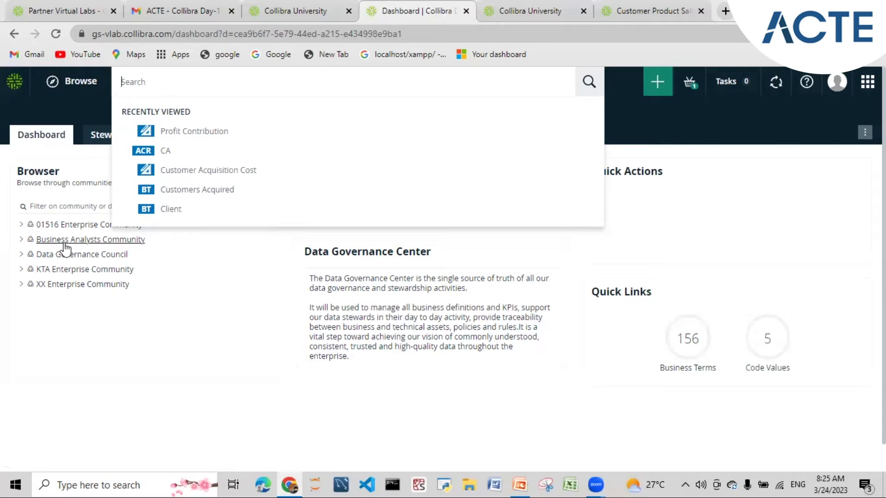
{"action": "left_click", "coordinate": [44, 227]}
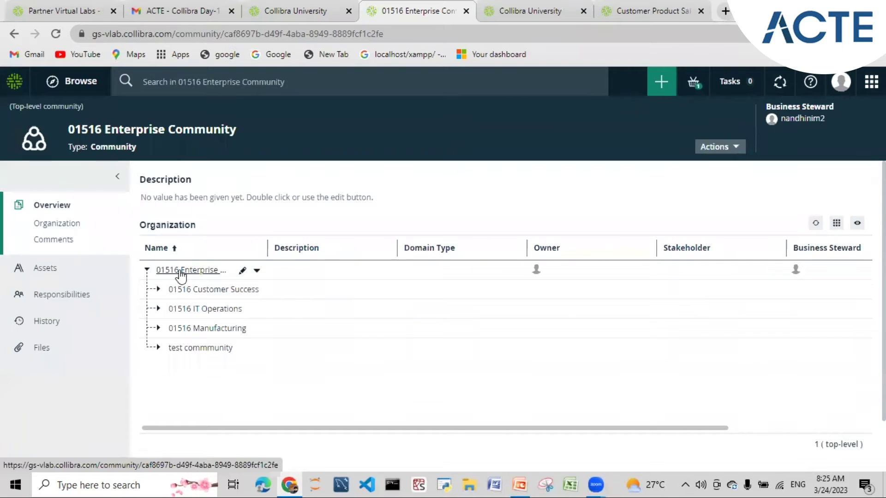
{"action": "left_click", "coordinate": [191, 291]}
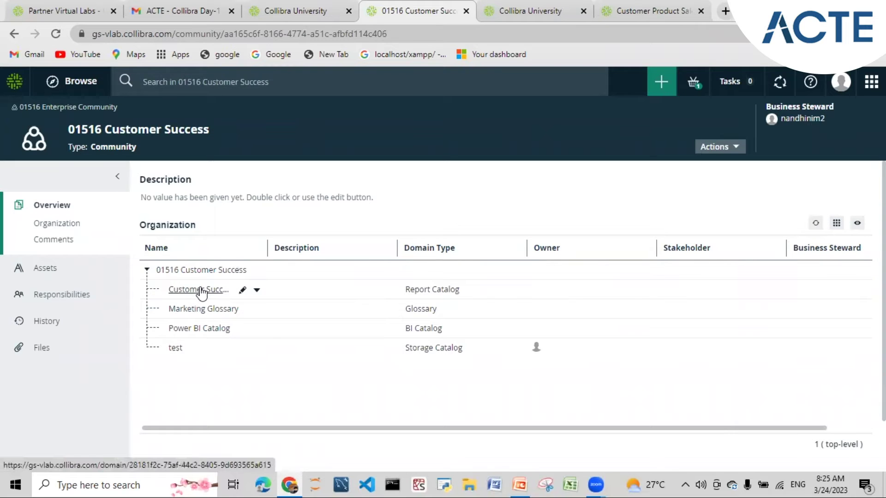
{"action": "left_click", "coordinate": [202, 292]}
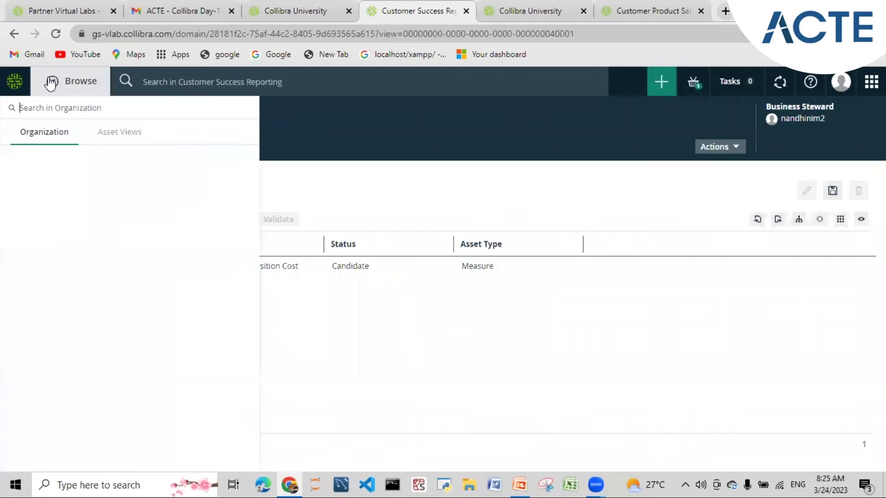
Return to the home dashboard, search for "custo" and open the Customer Acquisition Cost measure.
{"action": "left_click", "coordinate": [14, 83]}
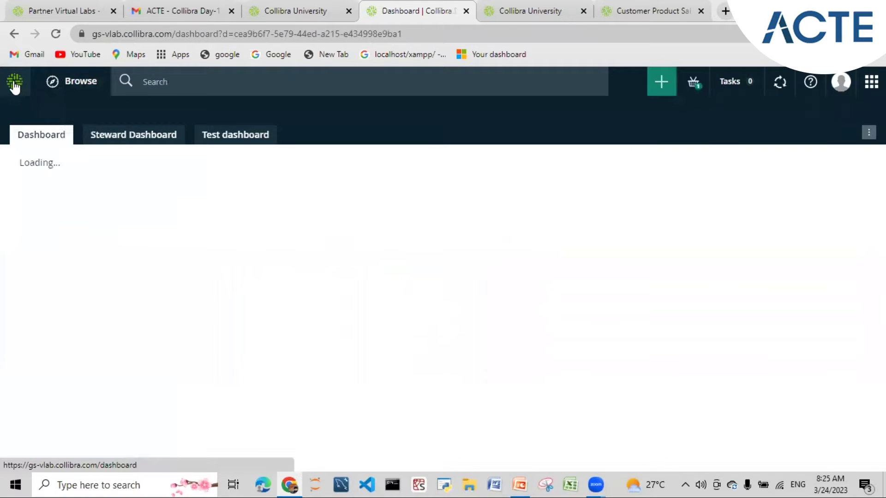
{"action": "left_click", "coordinate": [197, 89]}
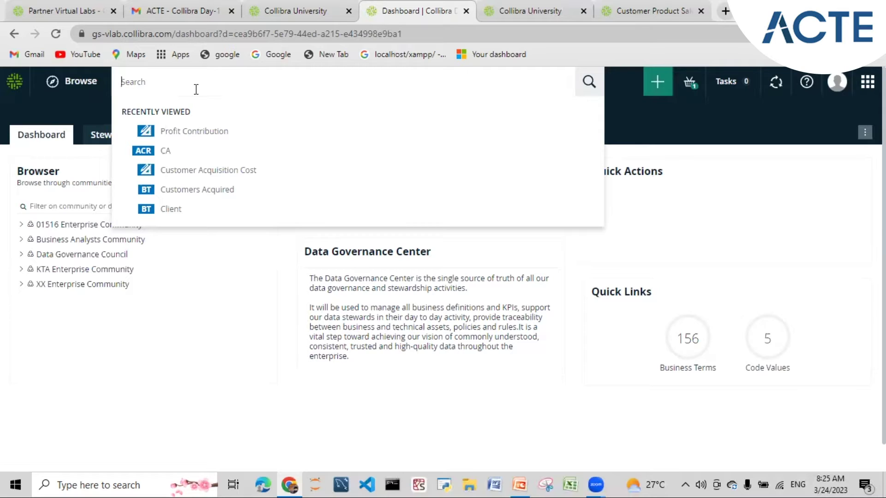
{"action": "type", "text": "cus"}
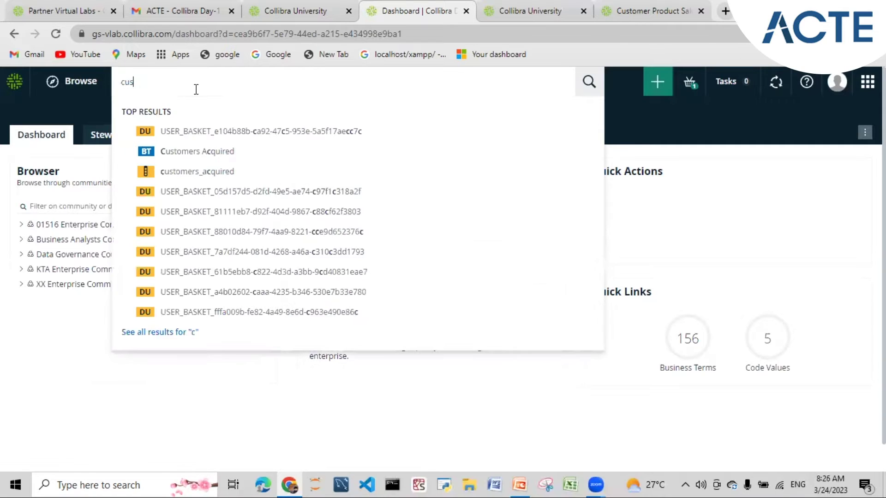
{"action": "type", "text": "to"}
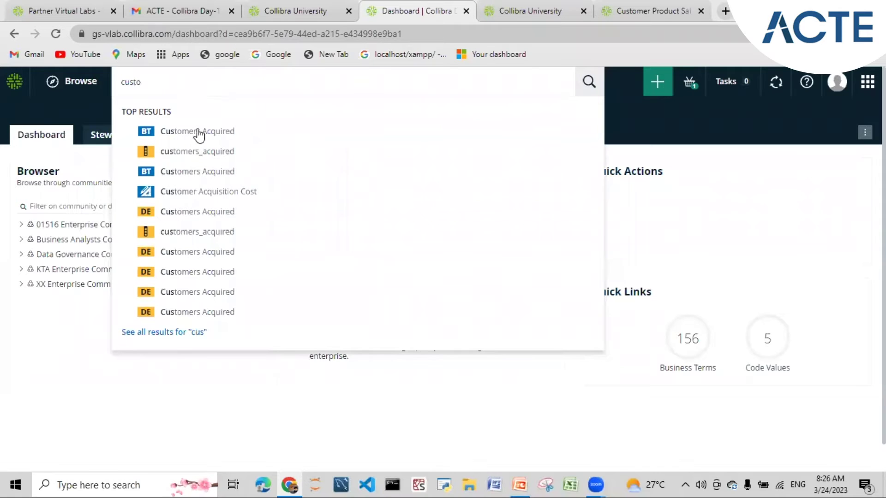
{"action": "left_click", "coordinate": [207, 192]}
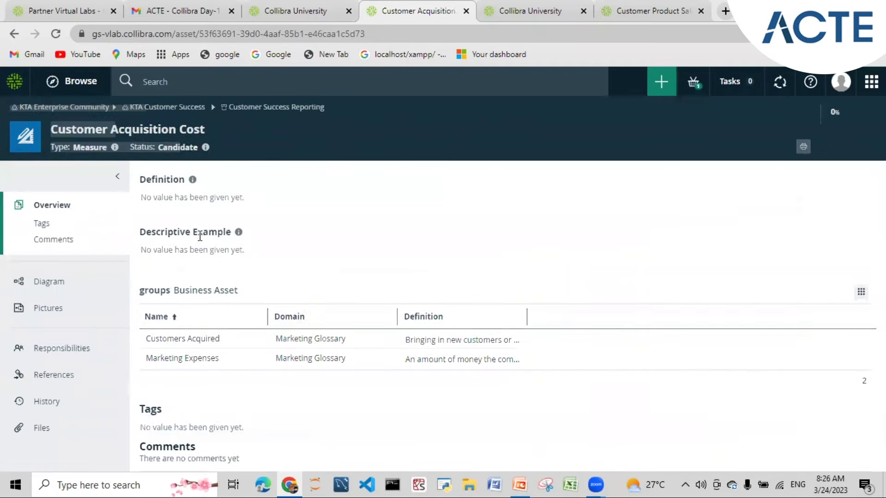
Search for "customer acquisition cost" and narrow the results to 01516 Enterprise Community.
{"action": "left_click", "coordinate": [240, 86]}
{"action": "type", "text": "custome"}
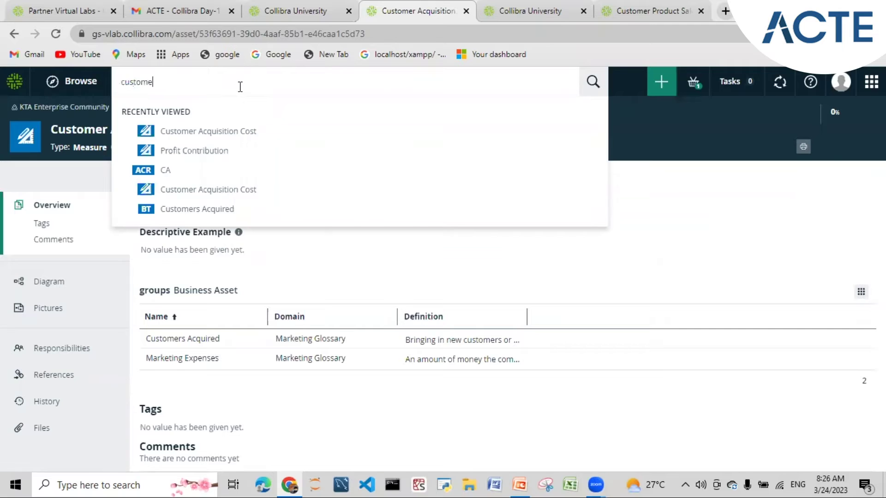
{"action": "type", "text": "r acquisiti"}
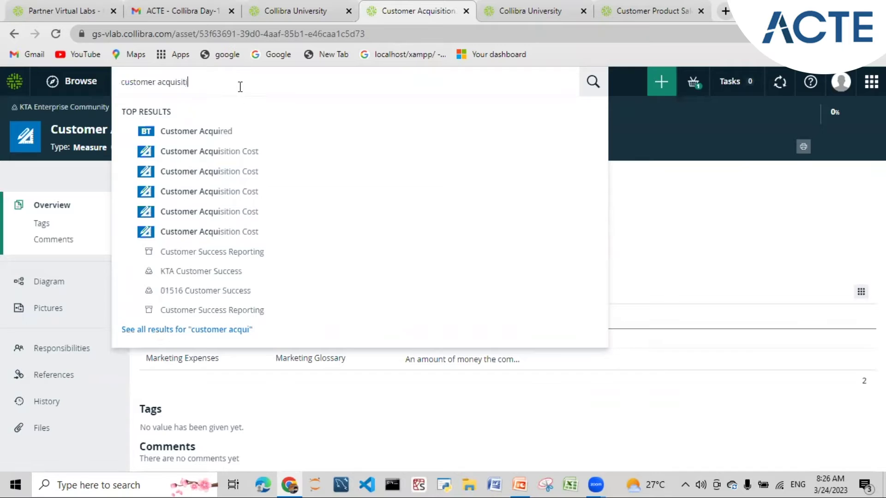
{"action": "type", "text": "on cost"}
{"action": "key", "text": "Return"}
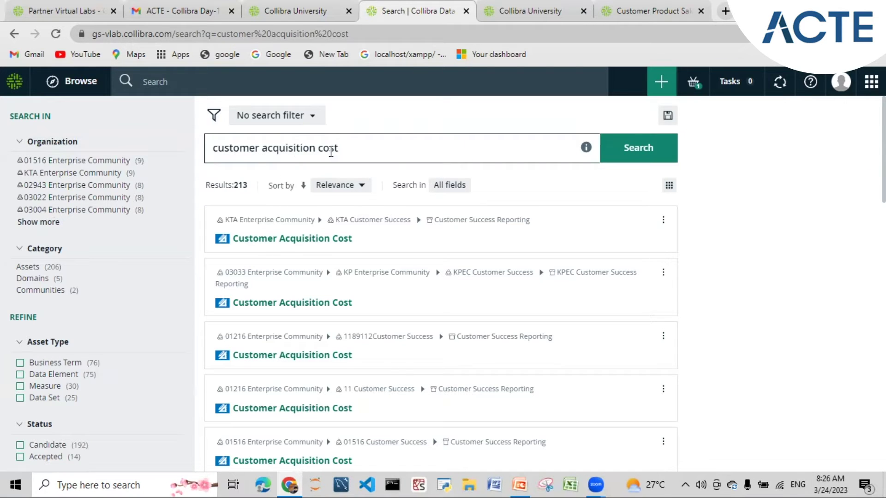
{"action": "left_click", "coordinate": [76, 161]}
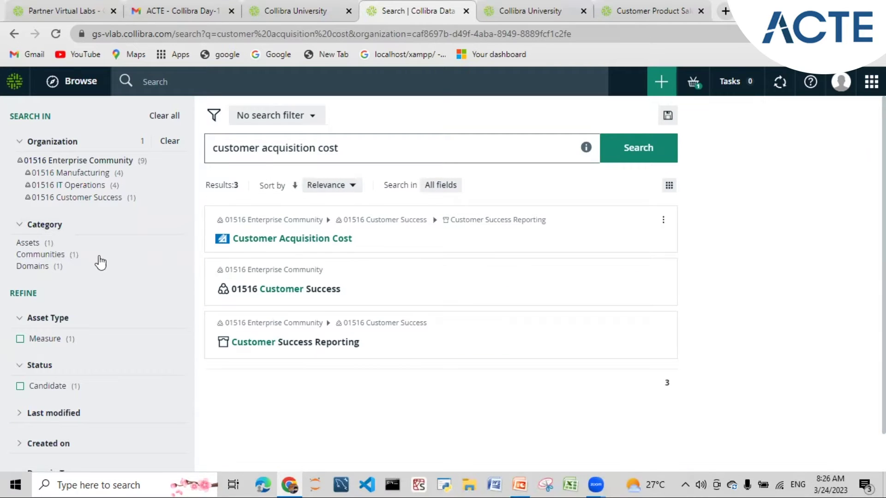
{"action": "scroll", "coordinate": [105, 260], "scroll_direction": "down", "scroll_amount": 1}
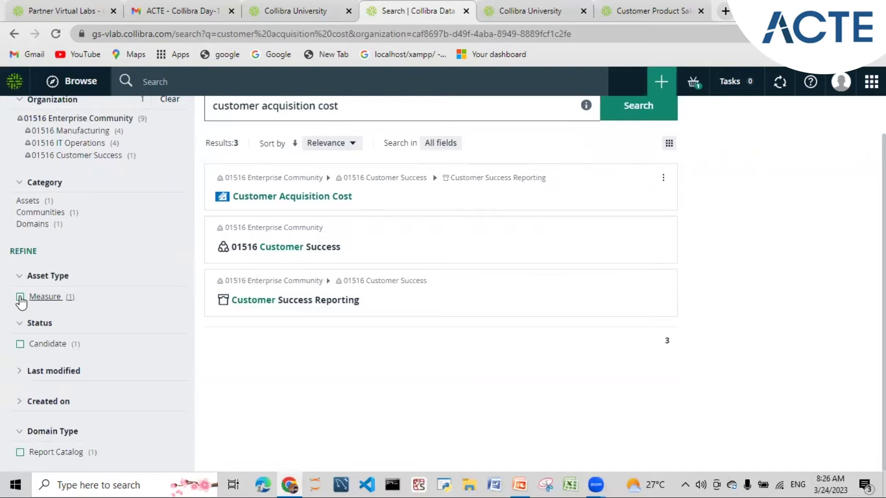
{"action": "scroll", "coordinate": [76, 178], "scroll_direction": "up", "scroll_amount": 1}
{"action": "scroll", "coordinate": [74, 207], "scroll_direction": "down", "scroll_amount": 1}
Shorten the search text to "customer" and refine the results to the Measure asset type.
{"action": "left_click_drag", "start_coordinate": [340, 108], "coordinate": [264, 152]}
{"action": "scroll", "coordinate": [295, 139], "scroll_direction": "up", "scroll_amount": 1}
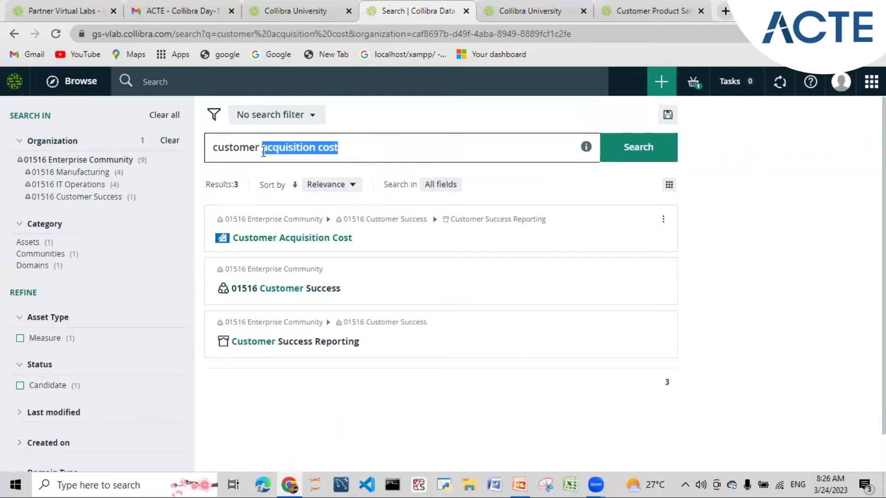
{"action": "key", "text": "BackSpace"}
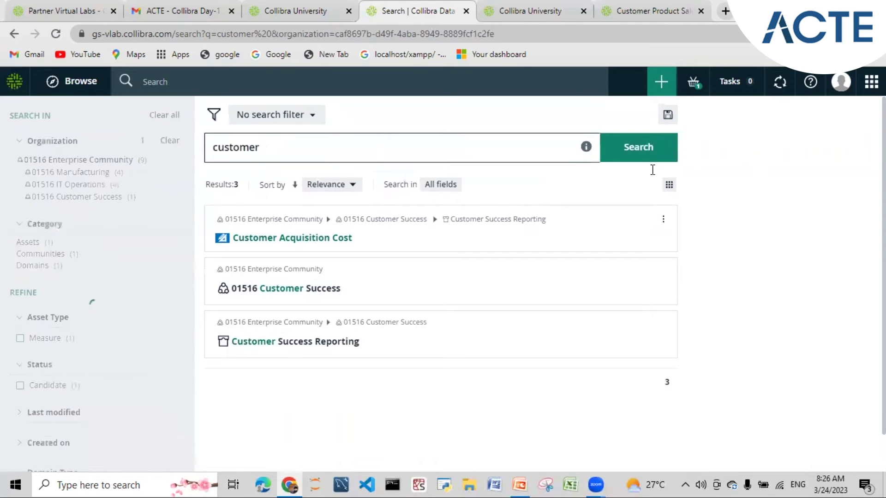
{"action": "scroll", "coordinate": [122, 330], "scroll_direction": "down", "scroll_amount": 2}
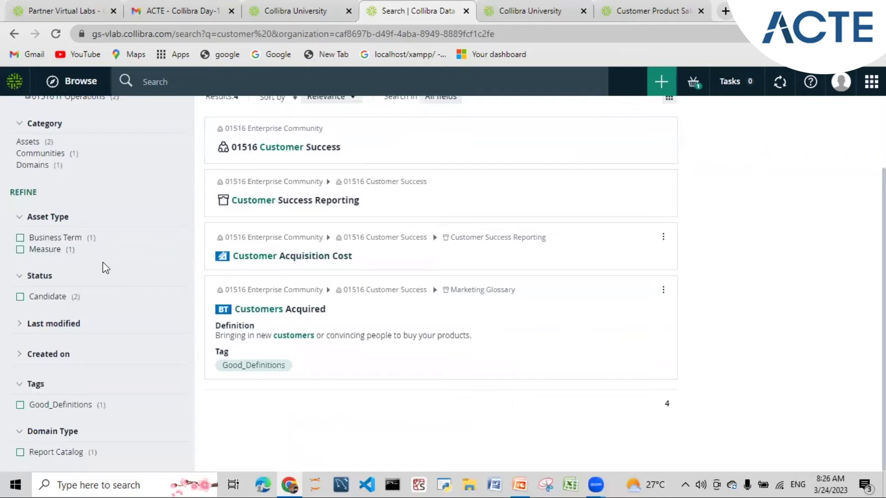
{"action": "scroll", "coordinate": [194, 234], "scroll_direction": "up", "scroll_amount": 2}
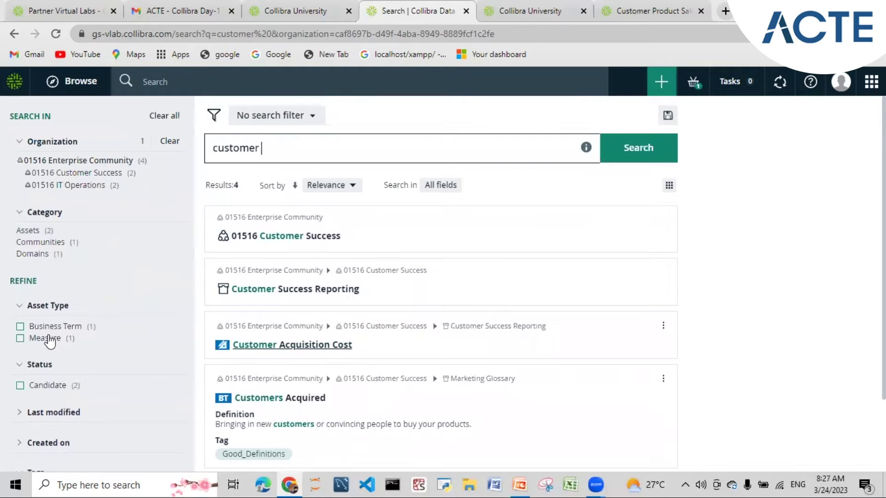
{"action": "left_click", "coordinate": [20, 339]}
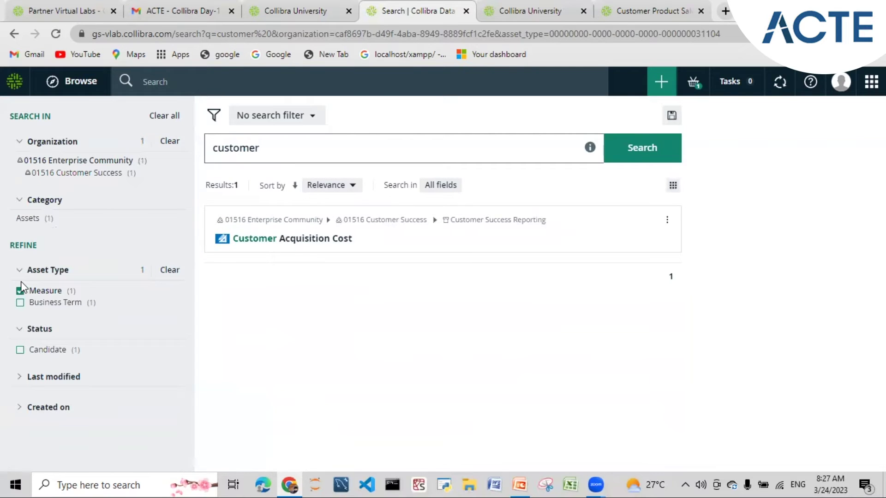
Clear all search filters and examine the "customer" results across communities along with the available refine options.
{"action": "left_click", "coordinate": [160, 121]}
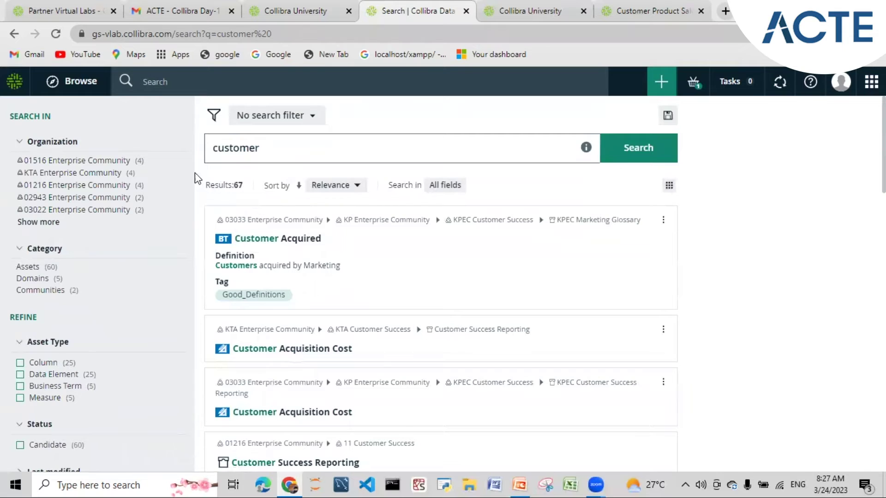
{"action": "left_click", "coordinate": [263, 149]}
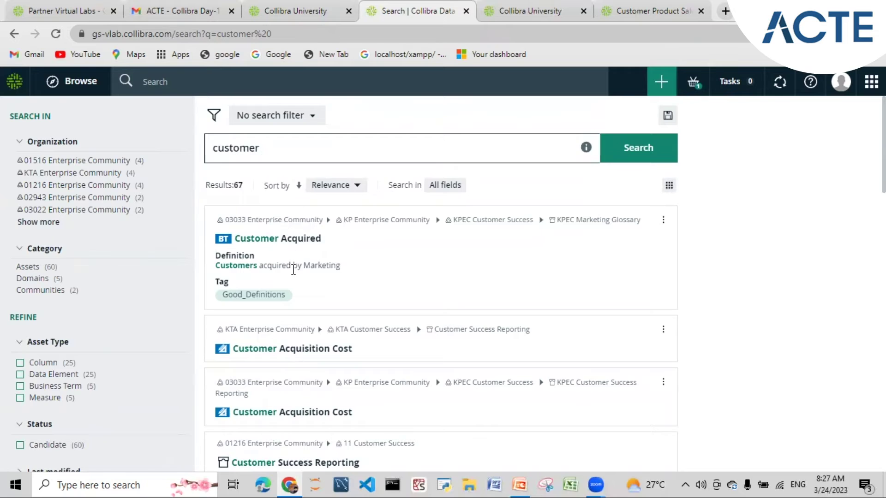
{"action": "scroll", "coordinate": [293, 267], "scroll_direction": "down", "scroll_amount": 4}
{"action": "scroll", "coordinate": [292, 267], "scroll_direction": "up", "scroll_amount": 4}
{"action": "scroll", "coordinate": [293, 275], "scroll_direction": "down", "scroll_amount": 4}
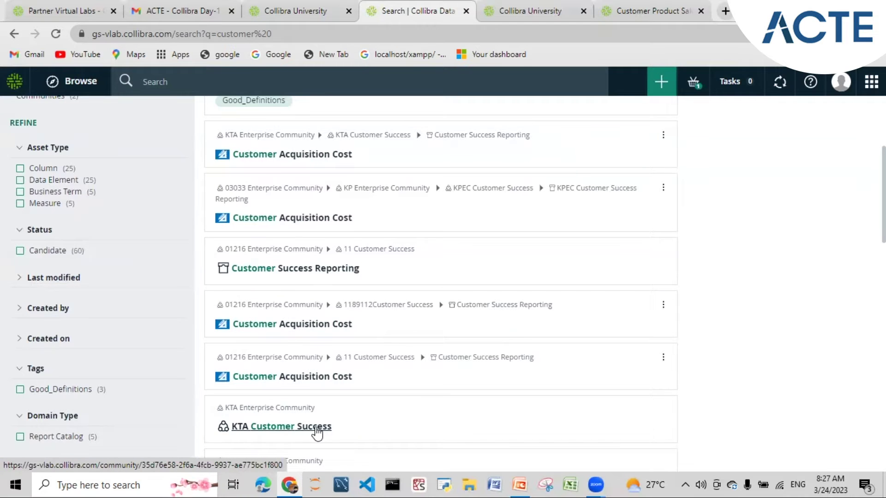
{"action": "scroll", "coordinate": [318, 434], "scroll_direction": "down", "scroll_amount": 4}
{"action": "scroll", "coordinate": [316, 434], "scroll_direction": "up", "scroll_amount": 7}
{"action": "scroll", "coordinate": [317, 433], "scroll_direction": "up", "scroll_amount": 2}
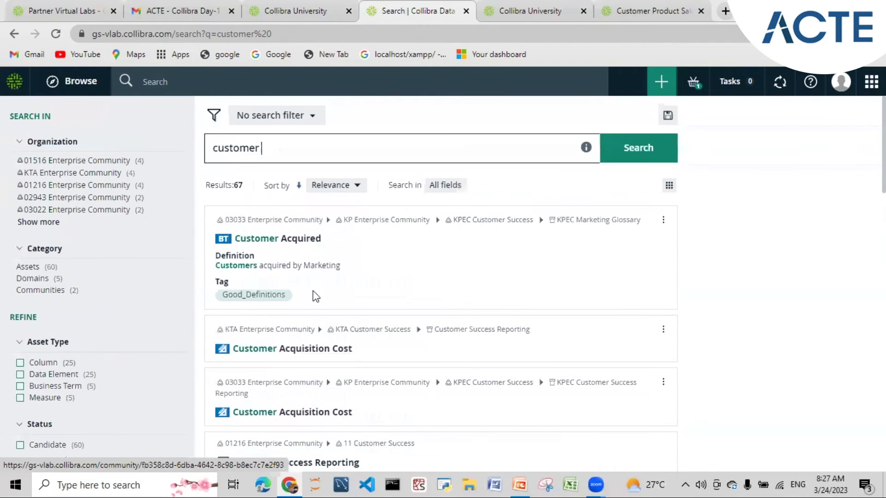
{"action": "scroll", "coordinate": [50, 341], "scroll_direction": "down", "scroll_amount": 3}
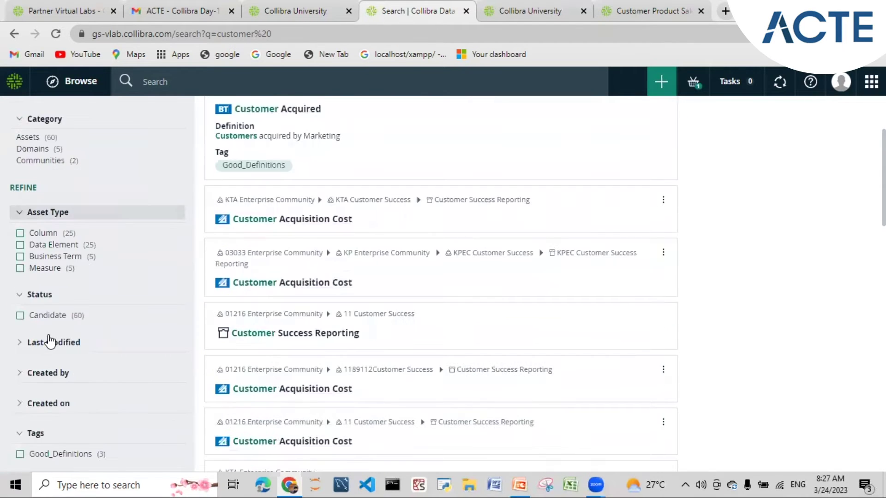
{"action": "scroll", "coordinate": [132, 417], "scroll_direction": "down", "scroll_amount": 3}
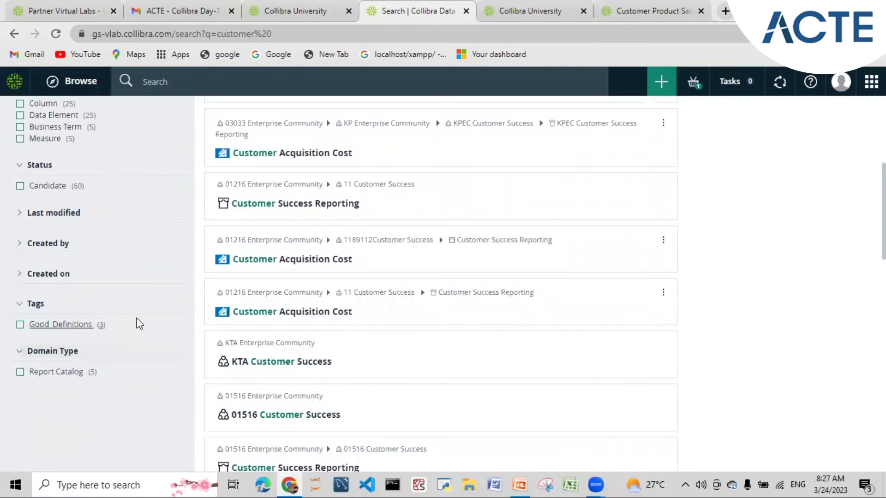
{"action": "scroll", "coordinate": [231, 331], "scroll_direction": "up", "scroll_amount": 4}
{"action": "scroll", "coordinate": [138, 292], "scroll_direction": "up", "scroll_amount": 2}
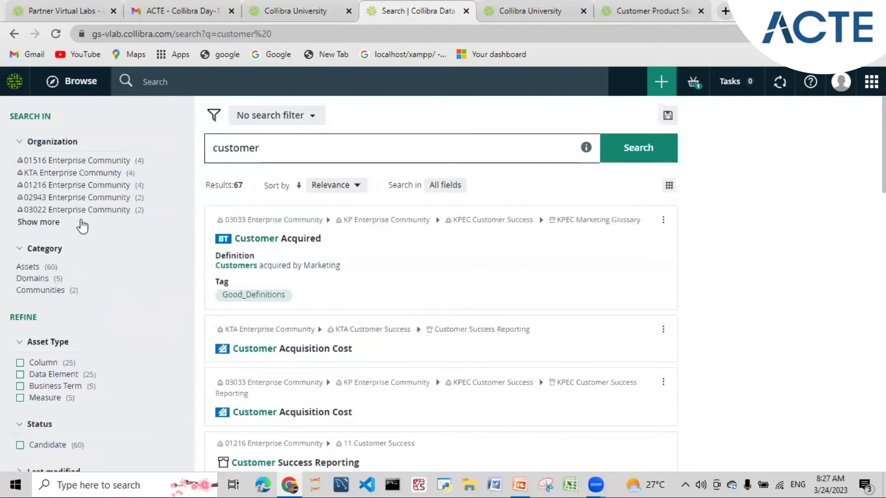
Narrow the "customer" results to KTA Enterprise Community and the Column asset type, and open the customers_acquired column.
{"action": "left_click", "coordinate": [60, 173]}
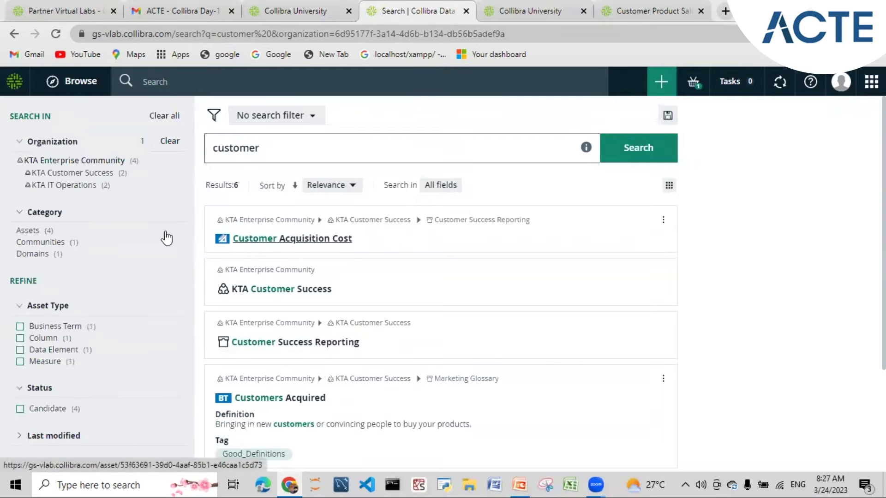
{"action": "left_click", "coordinate": [44, 339]}
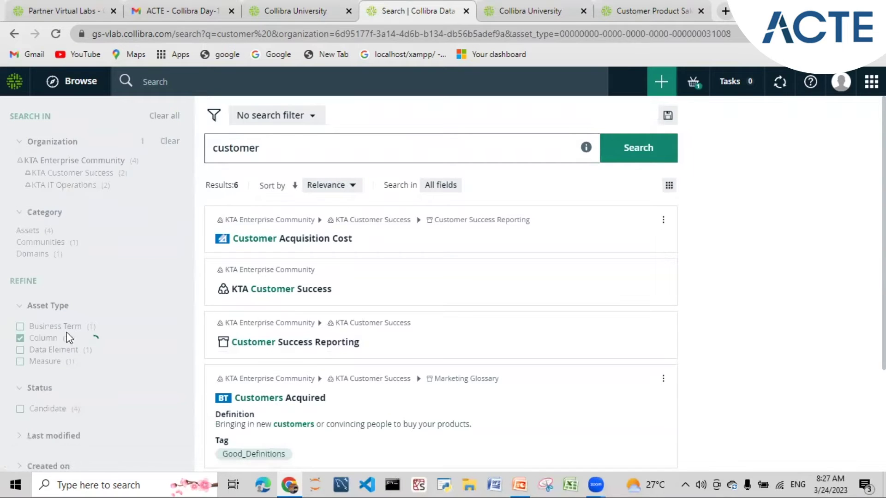
{"action": "left_click", "coordinate": [300, 241]}
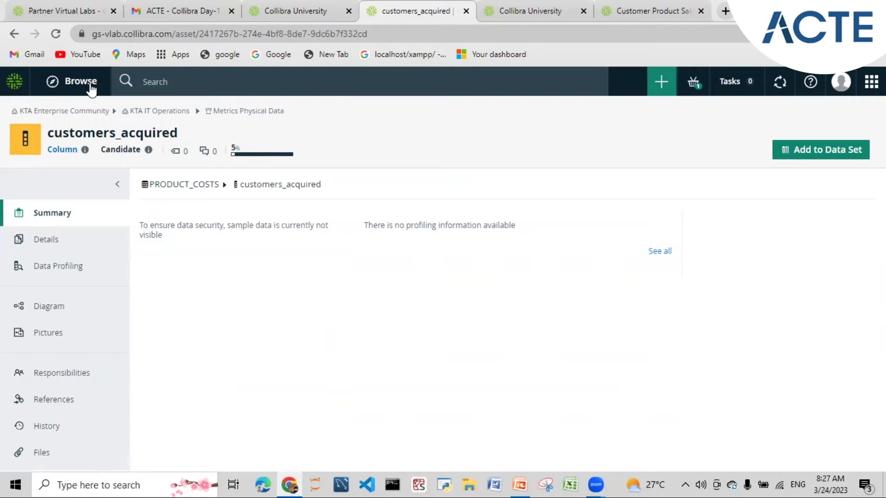
Return to the home dashboard and review the asset, community and domain types that can be created.
{"action": "left_click", "coordinate": [23, 87]}
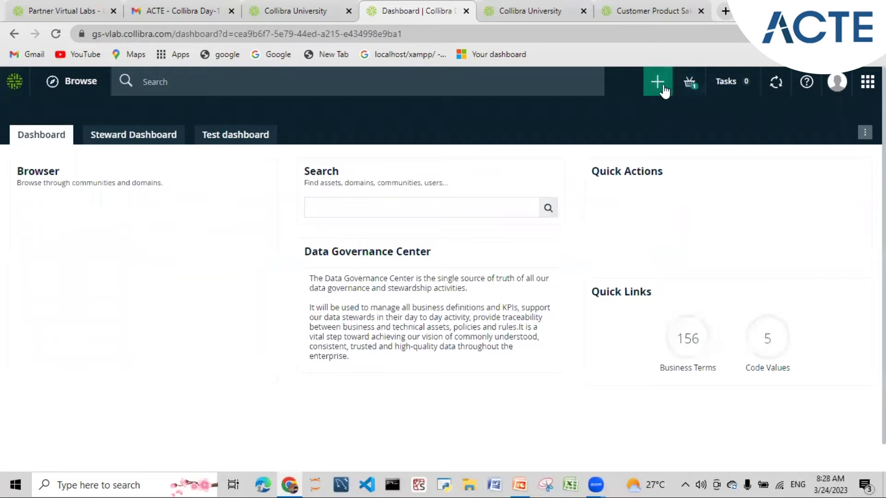
{"action": "left_click", "coordinate": [659, 85]}
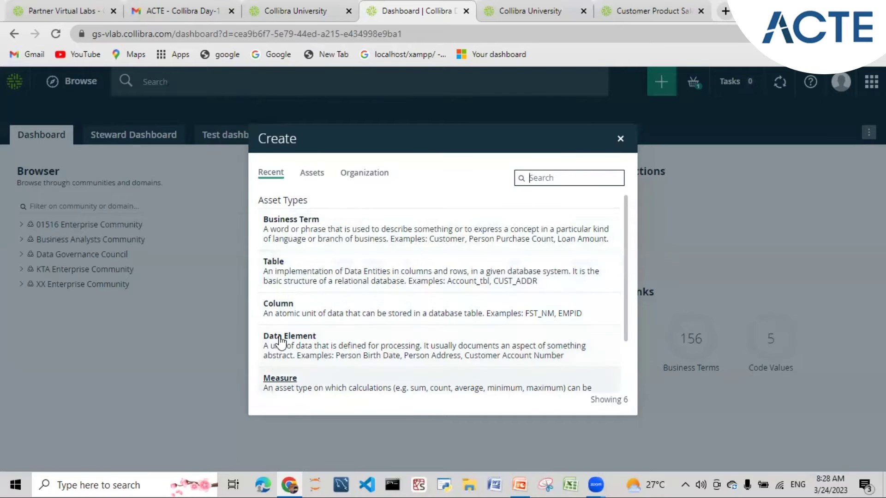
{"action": "left_click", "coordinate": [318, 174]}
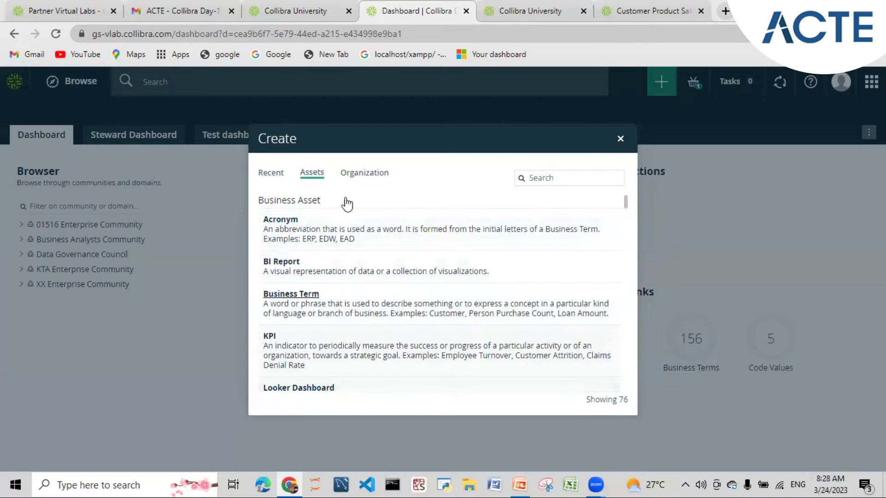
{"action": "left_click", "coordinate": [364, 173]}
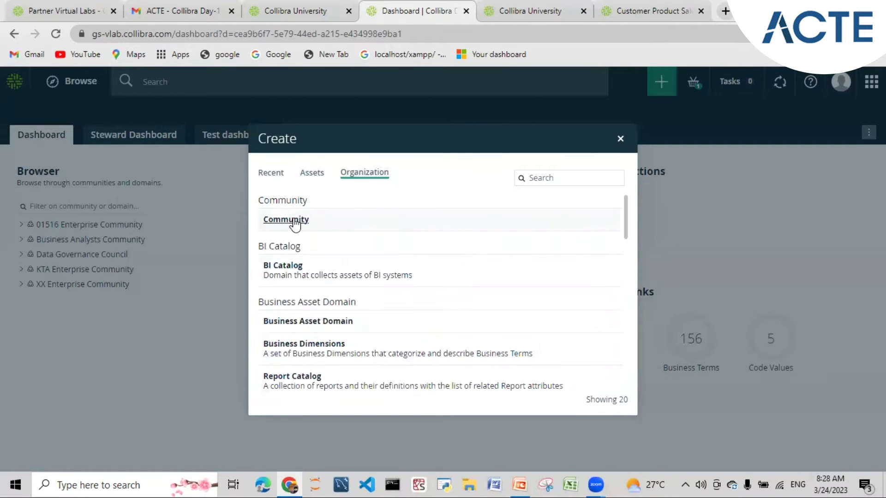
{"action": "scroll", "coordinate": [300, 314], "scroll_direction": "down", "scroll_amount": 5}
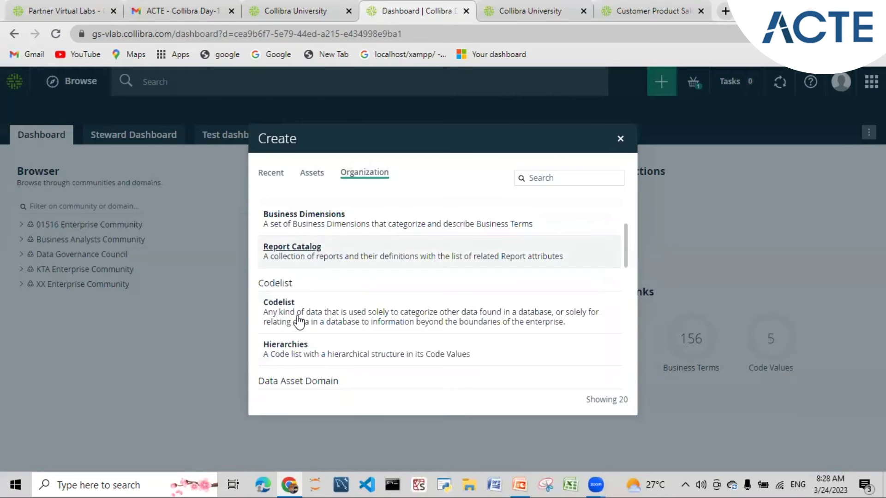
{"action": "scroll", "coordinate": [303, 296], "scroll_direction": "down", "scroll_amount": 3}
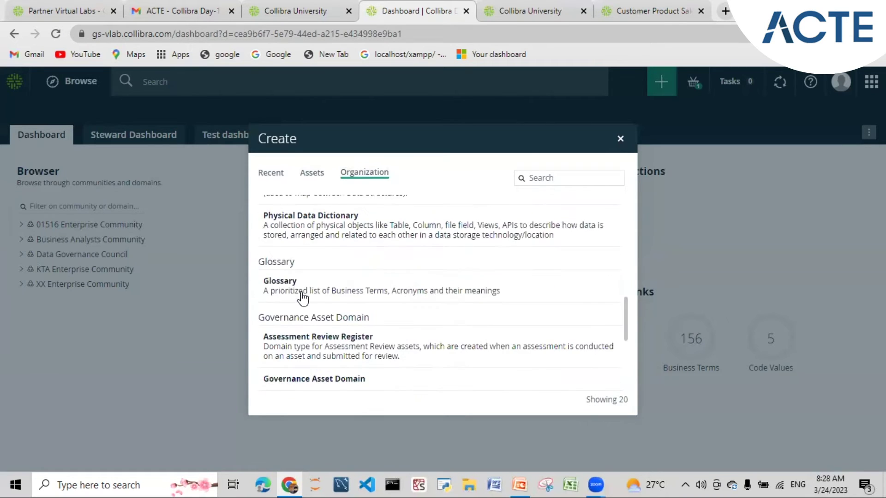
{"action": "scroll", "coordinate": [340, 240], "scroll_direction": "up", "scroll_amount": 3}
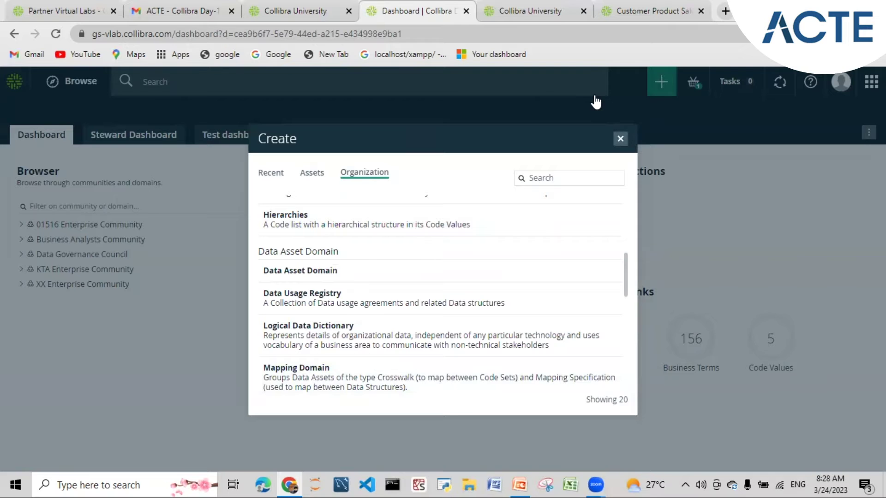
Open the data basket, and select and deselect the Product Costs item.
{"action": "left_click", "coordinate": [692, 87]}
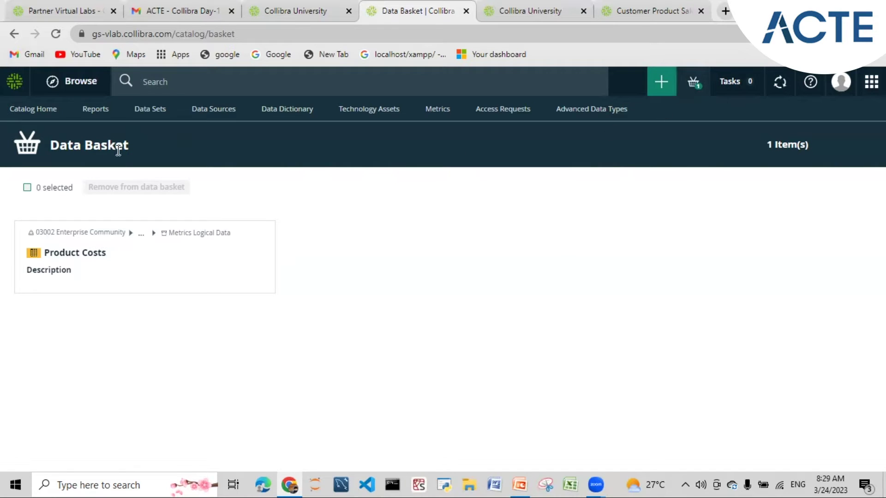
{"action": "left_click", "coordinate": [27, 188]}
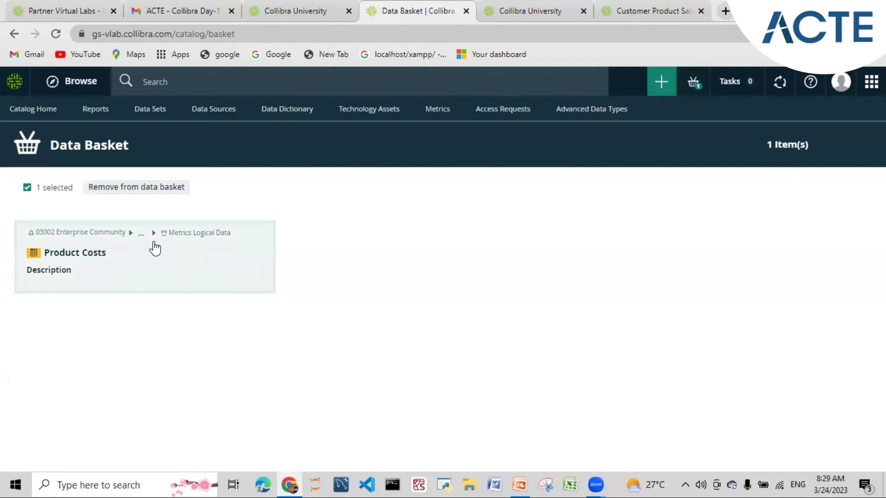
{"action": "left_click", "coordinate": [26, 188]}
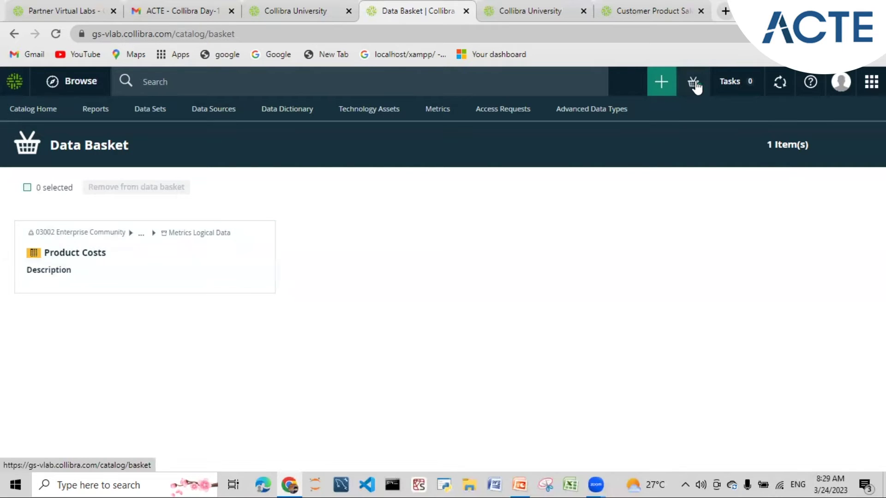
View My Tasks, and check the results of the 3/23/2023 6:28 PM import in the full activities list.
{"action": "left_click", "coordinate": [734, 85]}
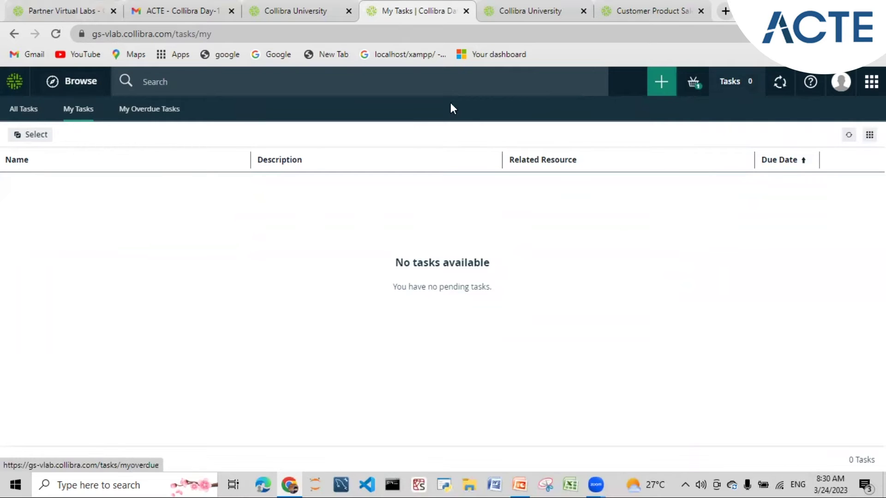
{"action": "left_click", "coordinate": [780, 90]}
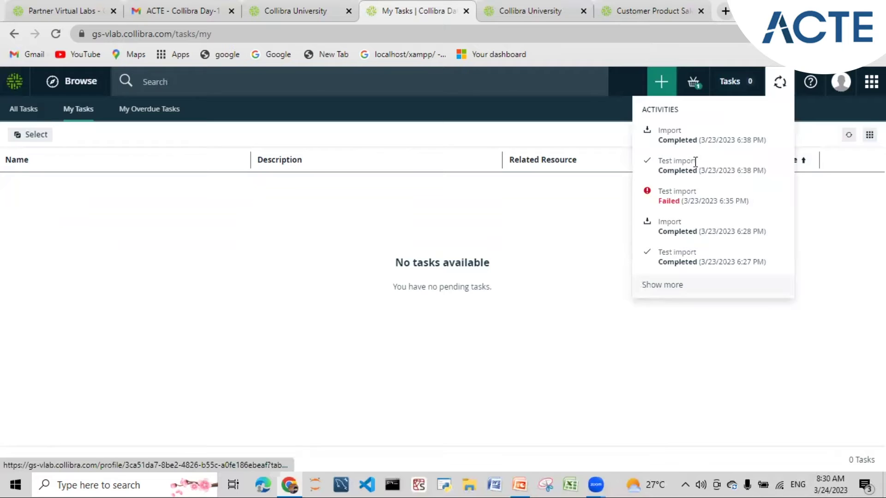
{"action": "left_click", "coordinate": [651, 288]}
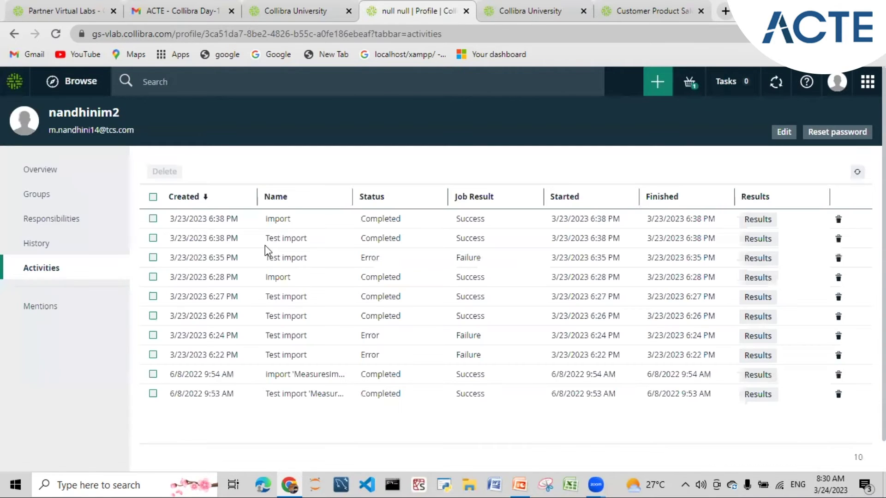
{"action": "left_click", "coordinate": [757, 277]}
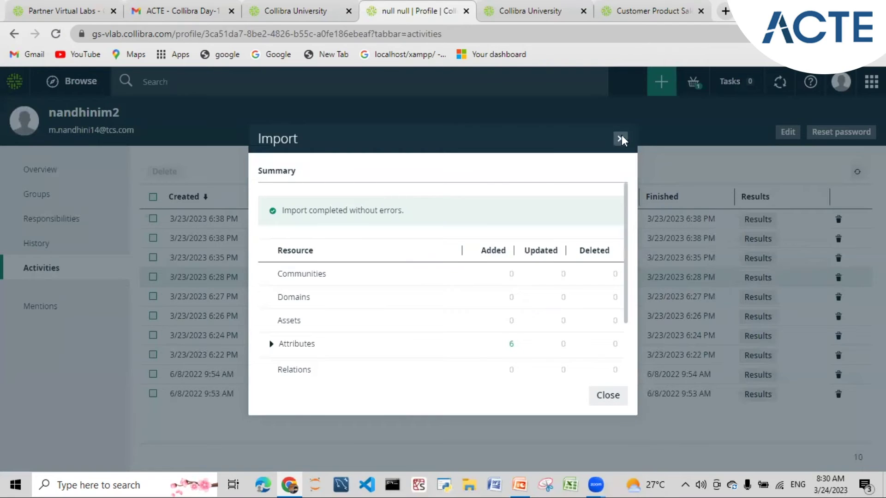
{"action": "left_click", "coordinate": [621, 138]}
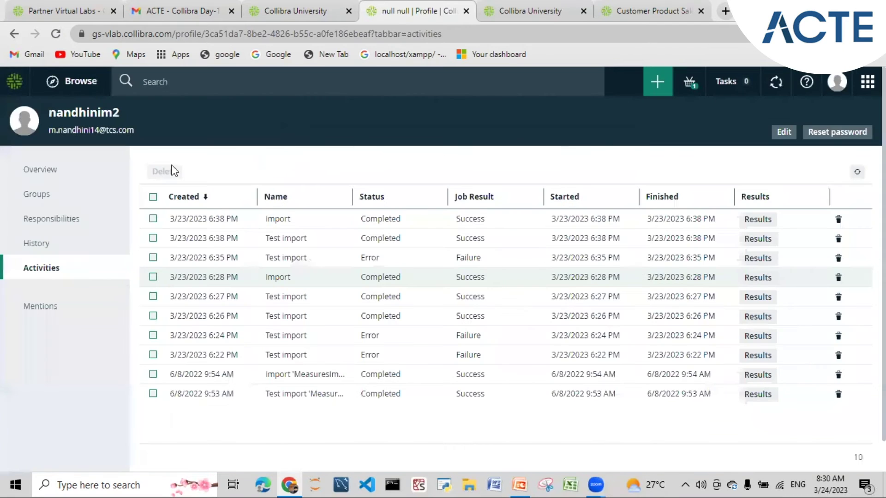
Review the help resources and the list of available applications, and return to My Tasks.
{"action": "left_click", "coordinate": [806, 82]}
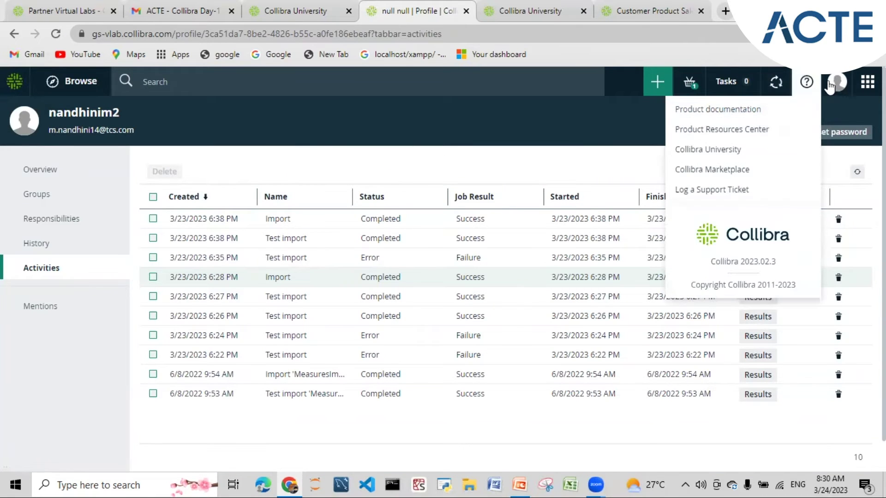
{"action": "left_click", "coordinate": [867, 83]}
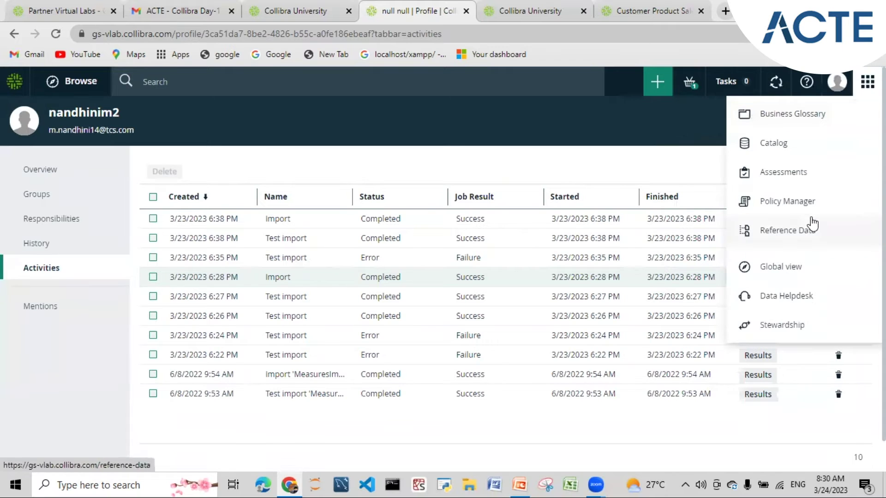
{"action": "left_click", "coordinate": [735, 83]}
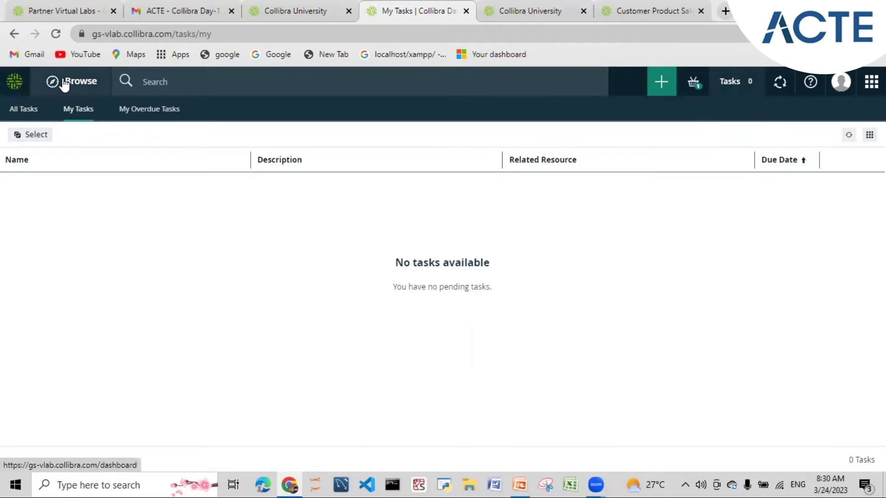
Return to the home dashboard and view the communities in the organization browser.
{"action": "left_click", "coordinate": [13, 83]}
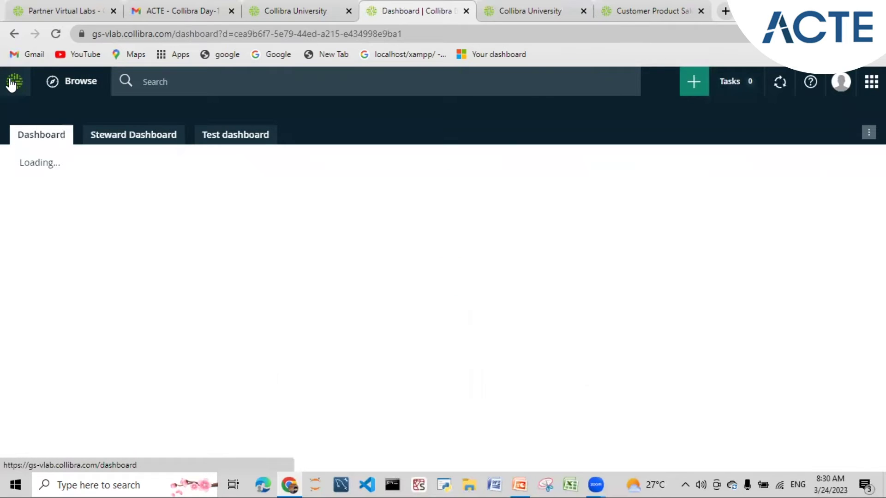
{"action": "left_click", "coordinate": [51, 81]}
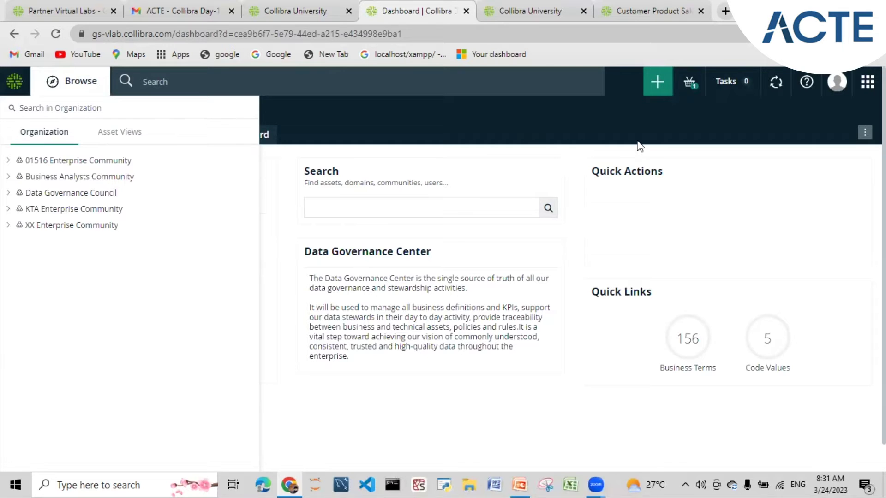
{"action": "left_click", "coordinate": [764, 175]}
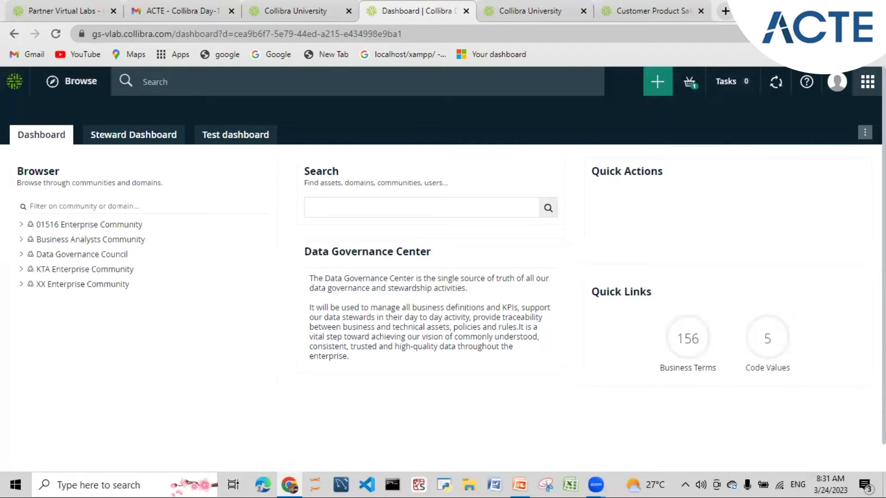
Open the Catalog application and display its Data Sets view.
{"action": "left_click", "coordinate": [867, 81]}
{"action": "left_click", "coordinate": [773, 143]}
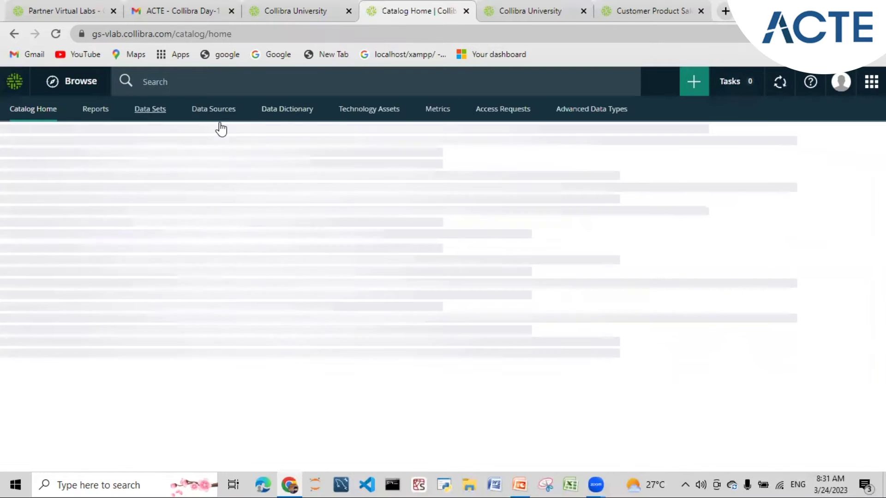
{"action": "left_click", "coordinate": [154, 111]}
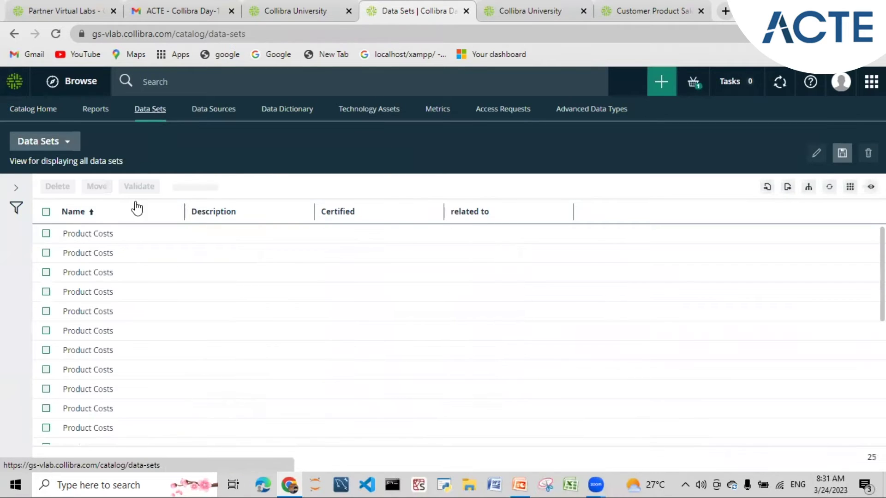
{"action": "left_click", "coordinate": [213, 119]}
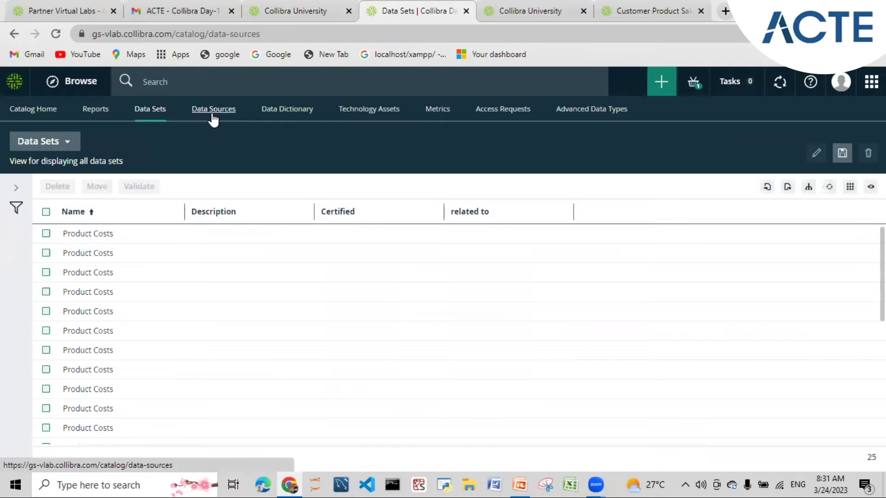
{"action": "left_click", "coordinate": [150, 110]}
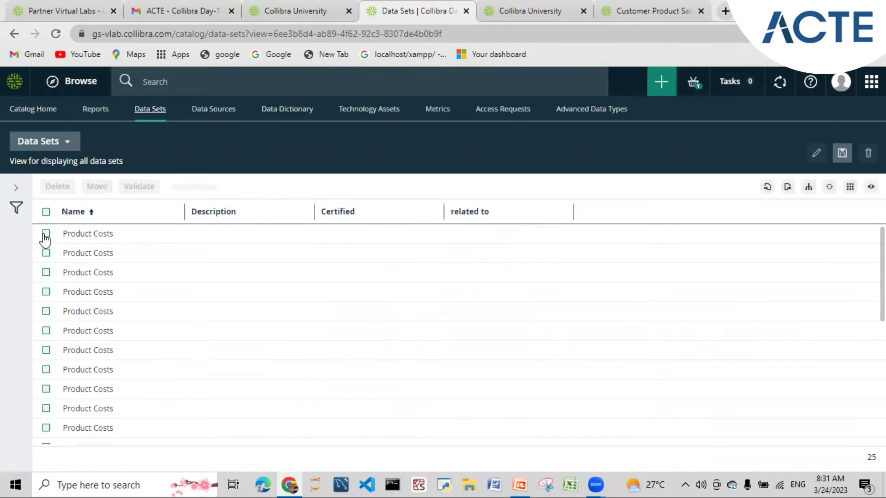
Select the first three Product Costs data sets, extend the selection to all data sets, and clear it.
{"action": "left_click", "coordinate": [46, 233]}
{"action": "left_click", "coordinate": [46, 253]}
{"action": "left_click", "coordinate": [46, 272]}
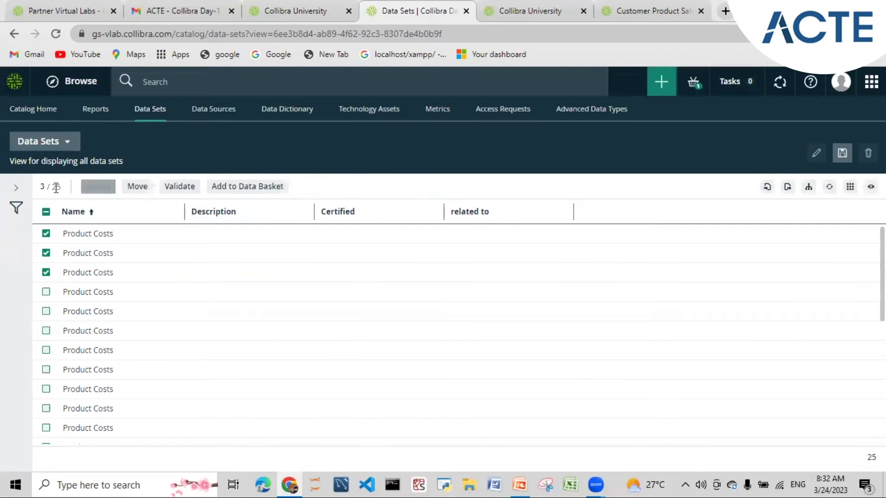
{"action": "left_click", "coordinate": [45, 212]}
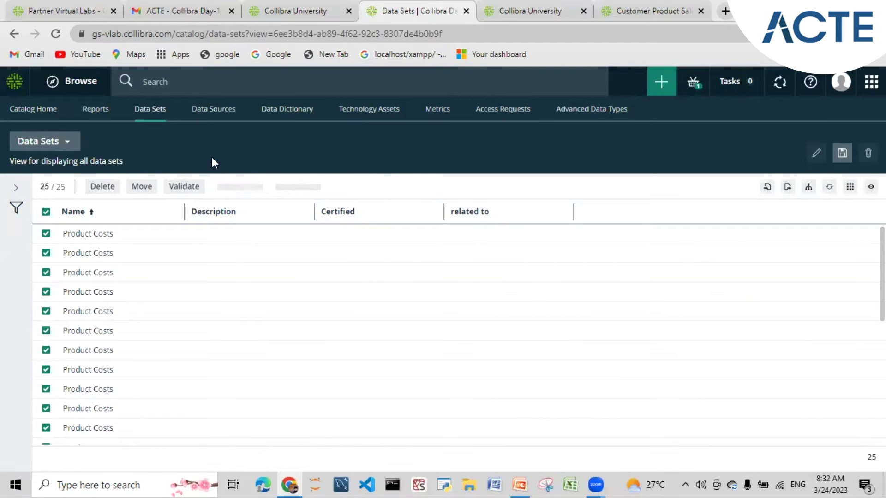
{"action": "left_click", "coordinate": [46, 212]}
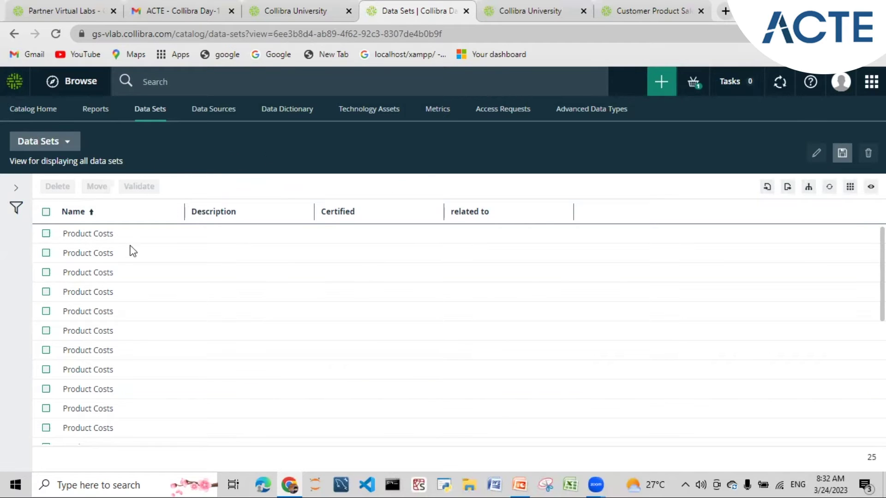
Look through the Product Costs data sets and compare them with the catalog's Data Sources view.
{"action": "scroll", "coordinate": [277, 294], "scroll_direction": "down", "scroll_amount": 5}
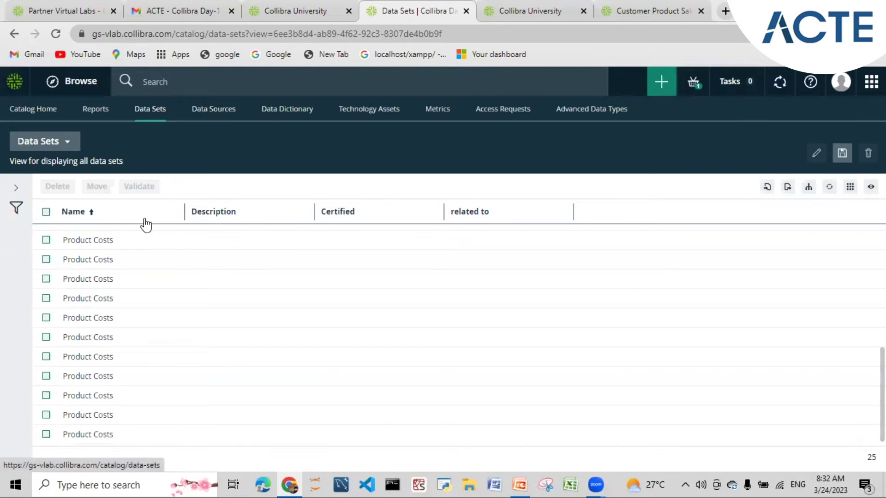
{"action": "scroll", "coordinate": [144, 267], "scroll_direction": "up", "scroll_amount": 2}
{"action": "left_click", "coordinate": [217, 115]}
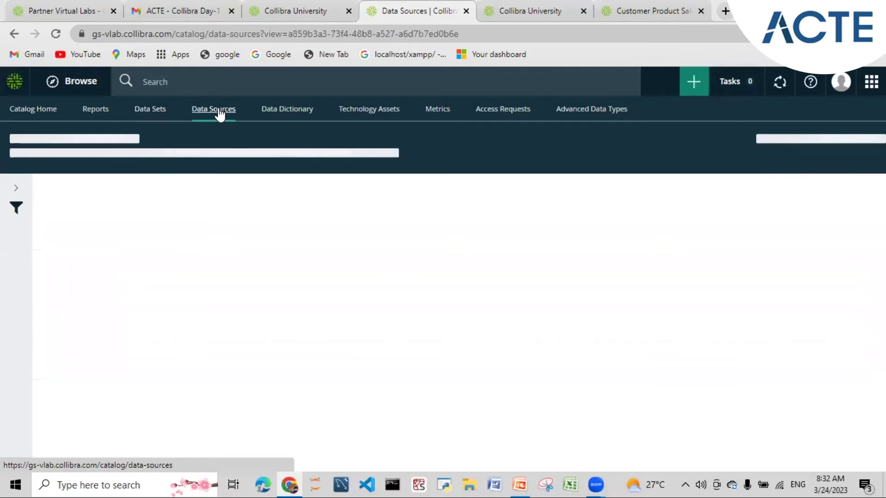
{"action": "left_click", "coordinate": [162, 112]}
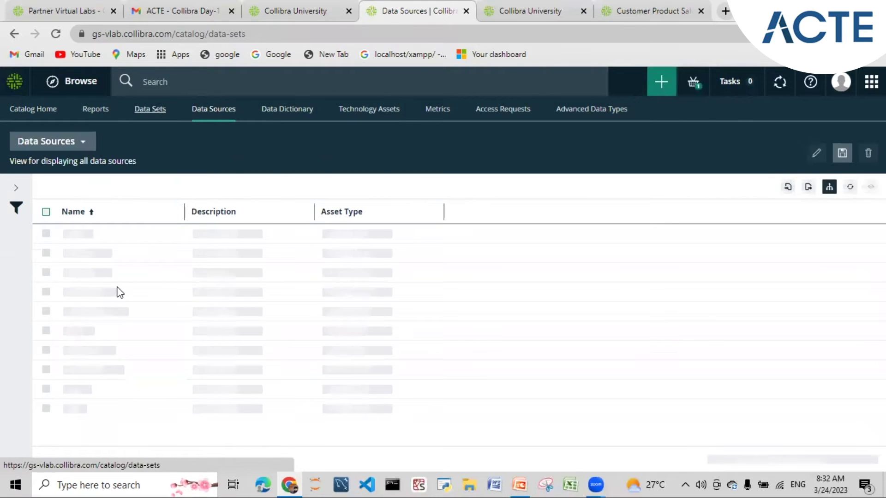
{"action": "left_click", "coordinate": [149, 111]}
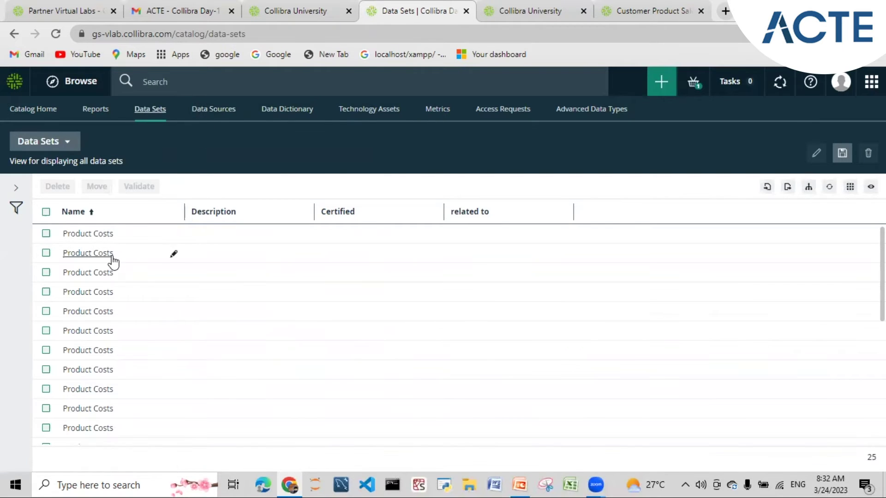
{"action": "left_click", "coordinate": [201, 114]}
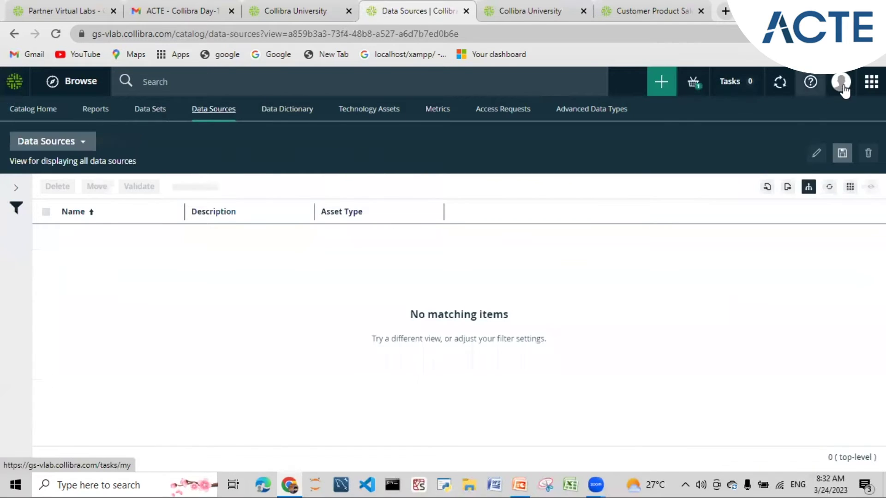
Review the help resources and the available applications, and open the Business Glossary.
{"action": "left_click", "coordinate": [819, 87]}
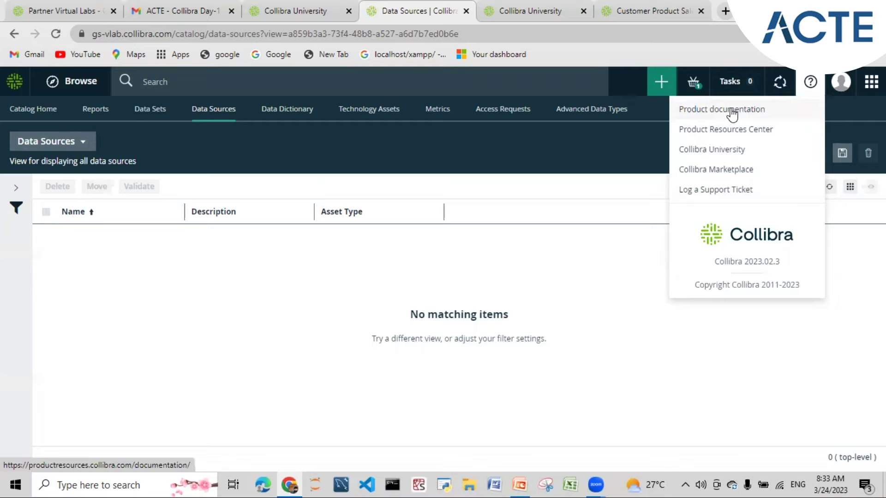
{"action": "left_click", "coordinate": [871, 81]}
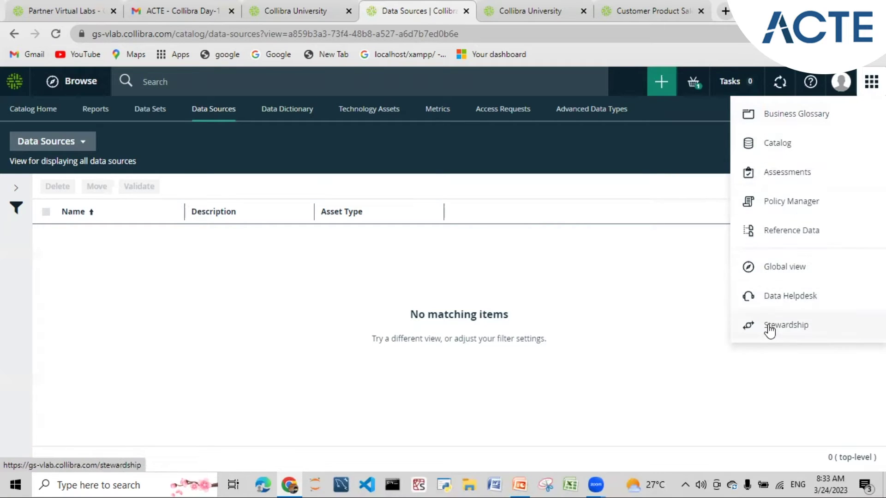
{"action": "left_click", "coordinate": [778, 118]}
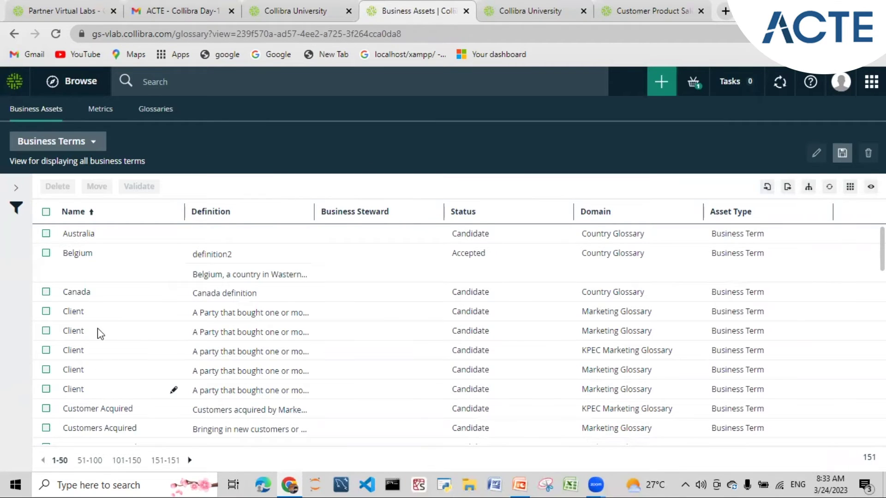
Look through the Business Terms list, examining the names, definitions, statuses, domains and asset types.
{"action": "scroll", "coordinate": [97, 328], "scroll_direction": "down", "scroll_amount": 4}
{"action": "scroll", "coordinate": [98, 328], "scroll_direction": "down", "scroll_amount": 2}
{"action": "scroll", "coordinate": [97, 328], "scroll_direction": "up", "scroll_amount": 6}
{"action": "scroll", "coordinate": [742, 389], "scroll_direction": "down", "scroll_amount": 4}
{"action": "scroll", "coordinate": [741, 388], "scroll_direction": "down", "scroll_amount": 3}
{"action": "scroll", "coordinate": [744, 369], "scroll_direction": "up", "scroll_amount": 4}
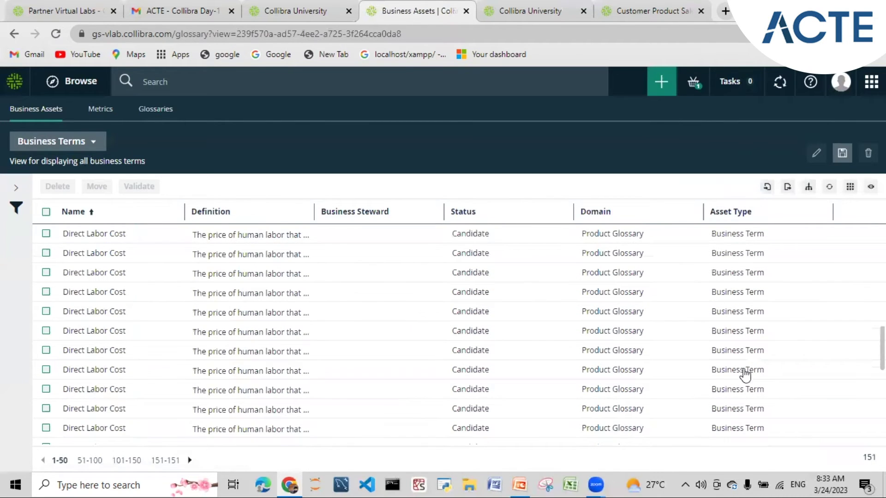
{"action": "scroll", "coordinate": [744, 364], "scroll_direction": "up", "scroll_amount": 4}
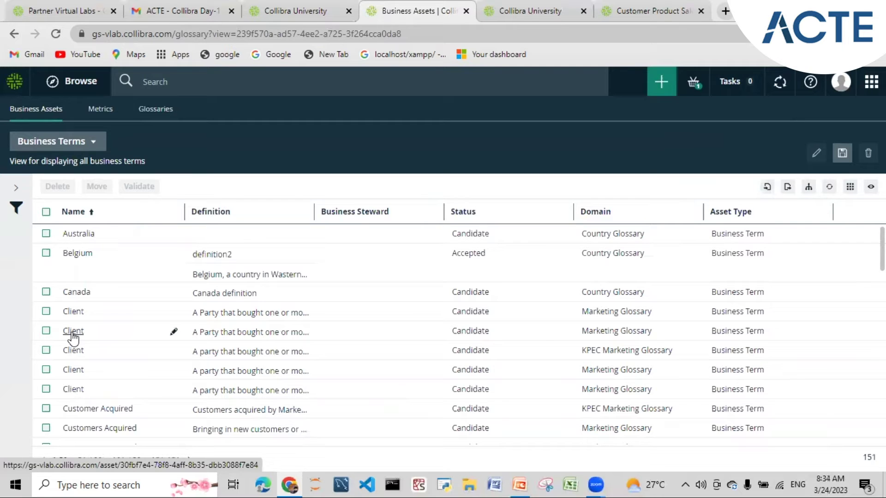
Review the pinned views of the business assets and switch the list to the Approved assets view.
{"action": "left_click", "coordinate": [86, 147]}
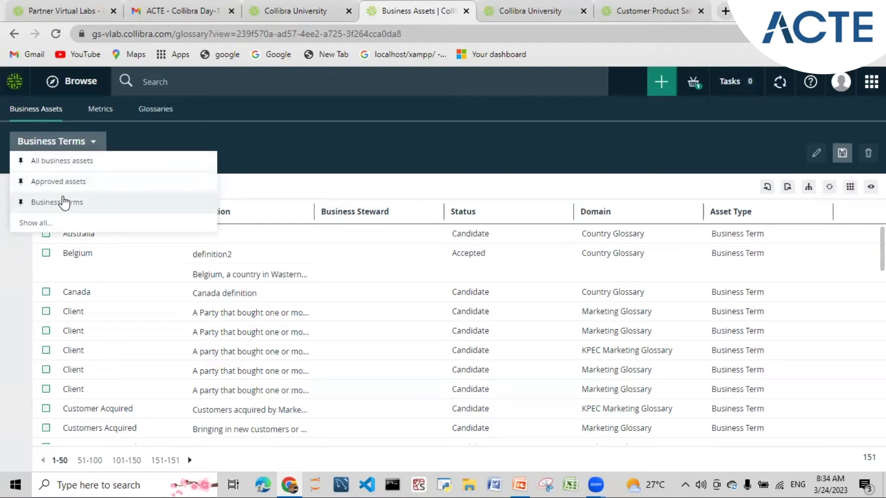
{"action": "left_click", "coordinate": [256, 179]}
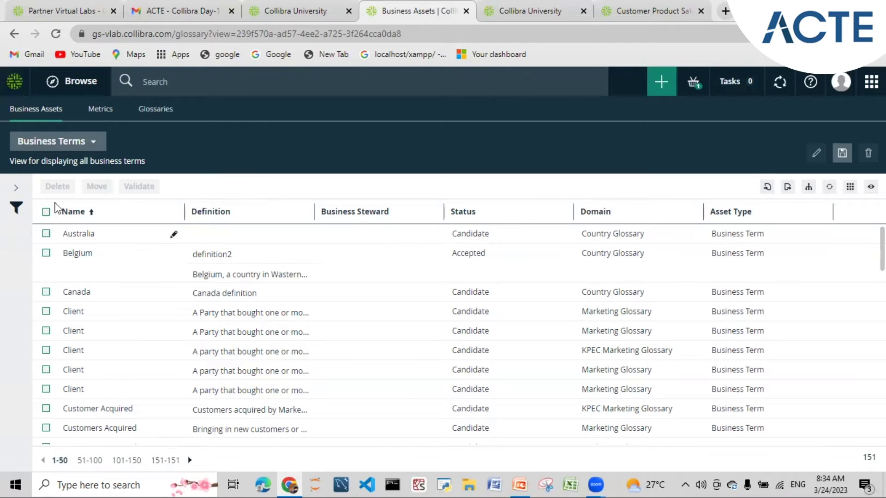
{"action": "left_click", "coordinate": [62, 143]}
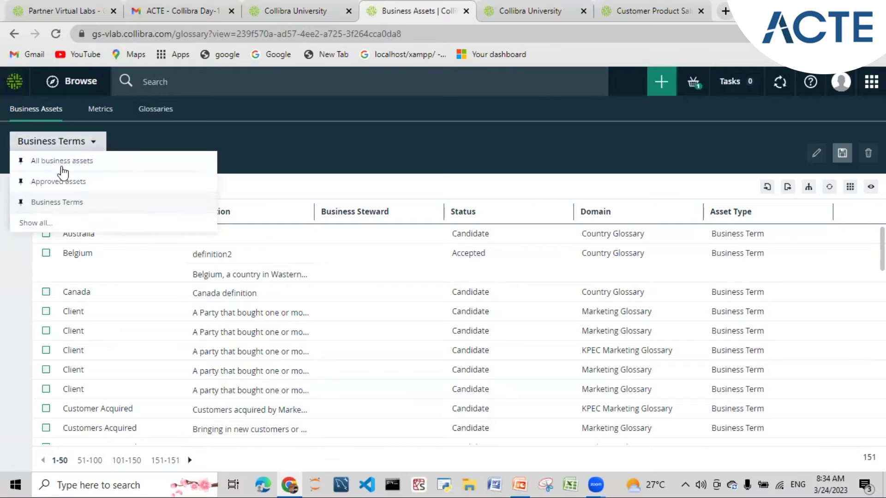
{"action": "left_click", "coordinate": [63, 182]}
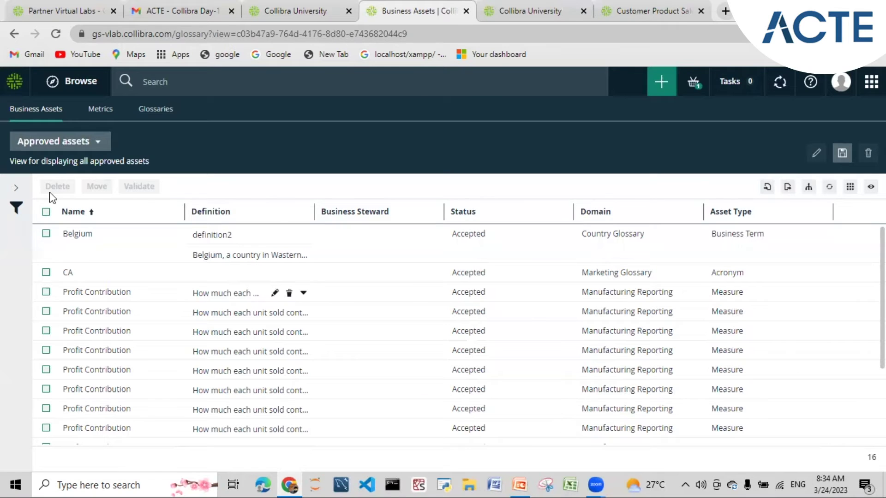
{"action": "left_click", "coordinate": [60, 142]}
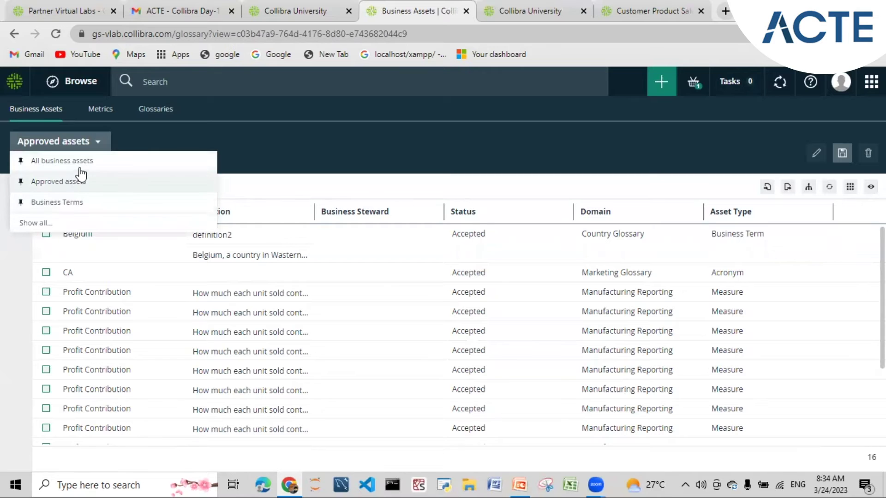
{"action": "left_click", "coordinate": [243, 182]}
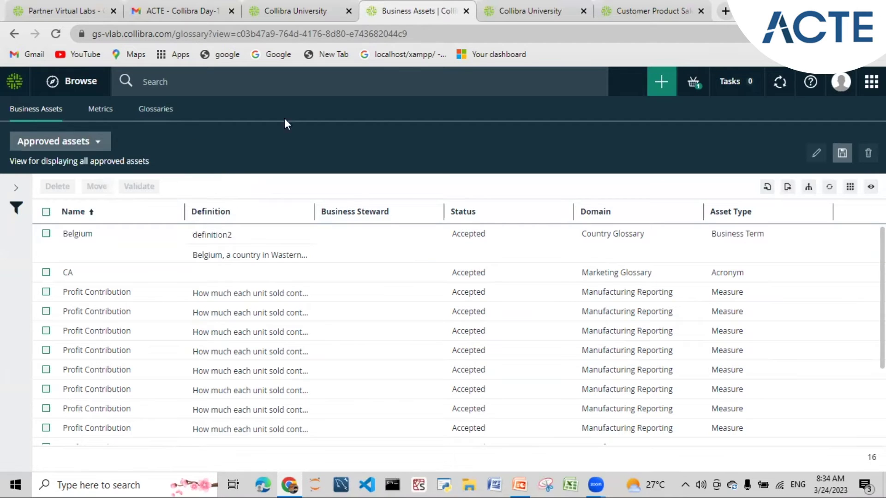
Examine the Business Terms and Business Assets charts in the glossary metrics, and open the Glossaries list.
{"action": "left_click", "coordinate": [100, 110]}
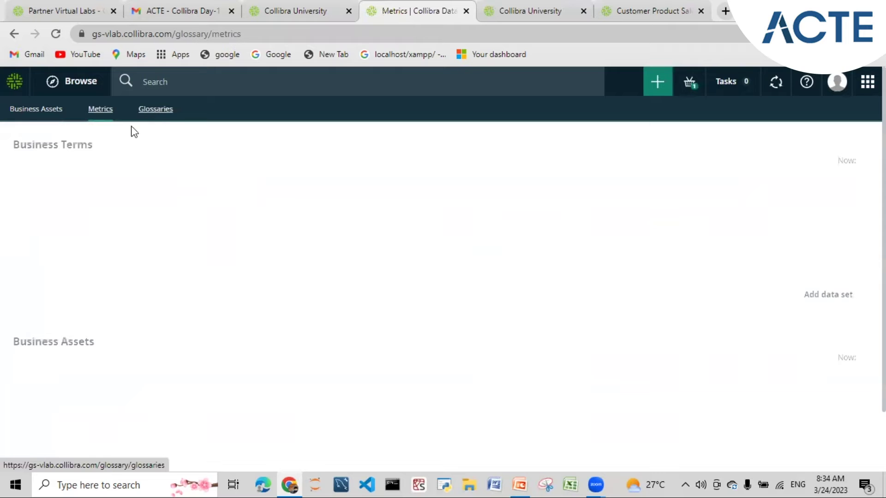
{"action": "scroll", "coordinate": [157, 279], "scroll_direction": "down", "scroll_amount": 2}
{"action": "scroll", "coordinate": [159, 279], "scroll_direction": "up", "scroll_amount": 2}
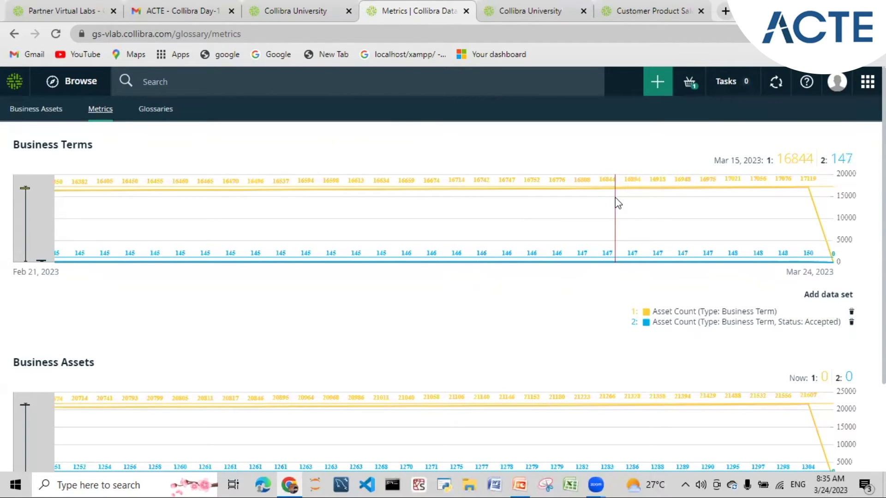
{"action": "scroll", "coordinate": [454, 300], "scroll_direction": "down", "scroll_amount": 2}
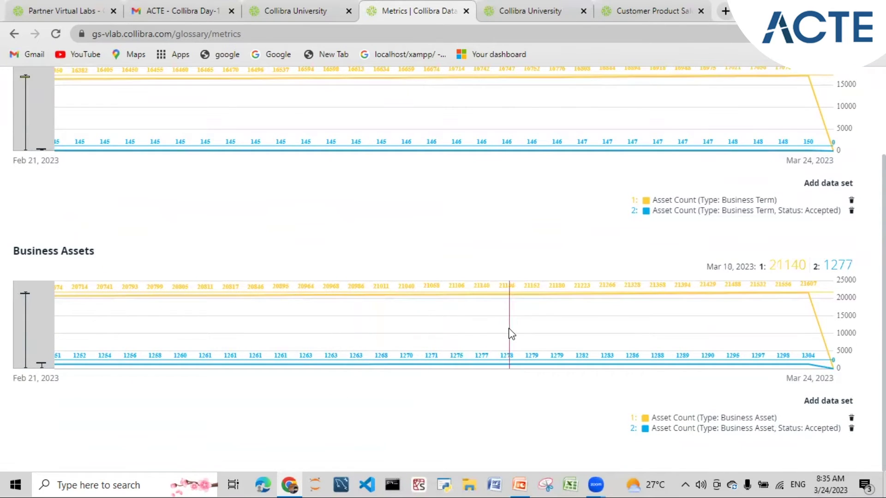
{"action": "scroll", "coordinate": [538, 210], "scroll_direction": "up", "scroll_amount": 2}
{"action": "scroll", "coordinate": [545, 207], "scroll_direction": "down", "scroll_amount": 2}
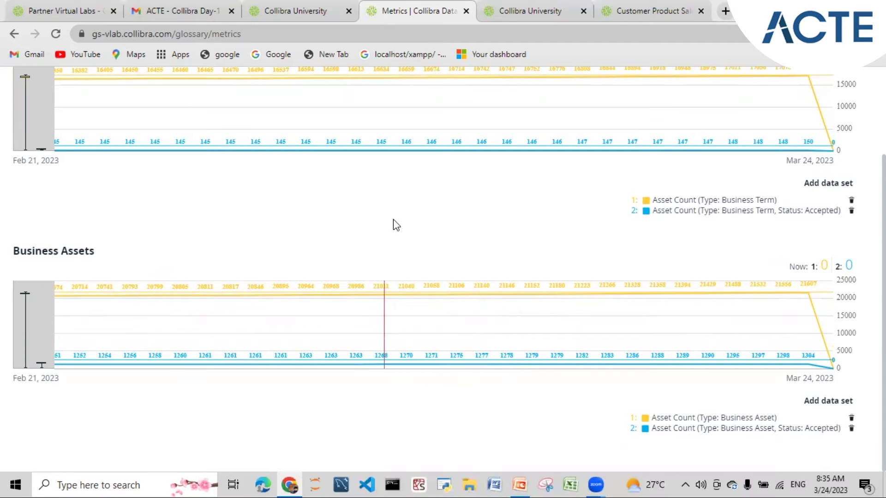
{"action": "scroll", "coordinate": [394, 212], "scroll_direction": "up", "scroll_amount": 3}
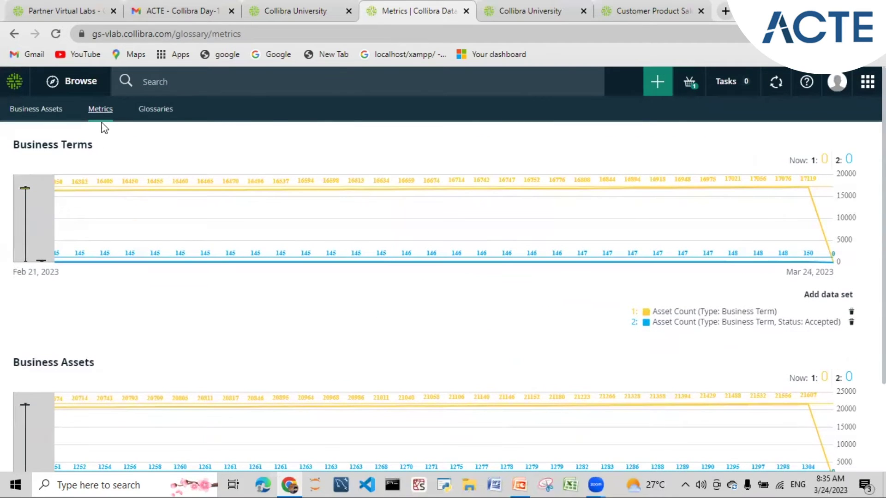
{"action": "left_click", "coordinate": [162, 113]}
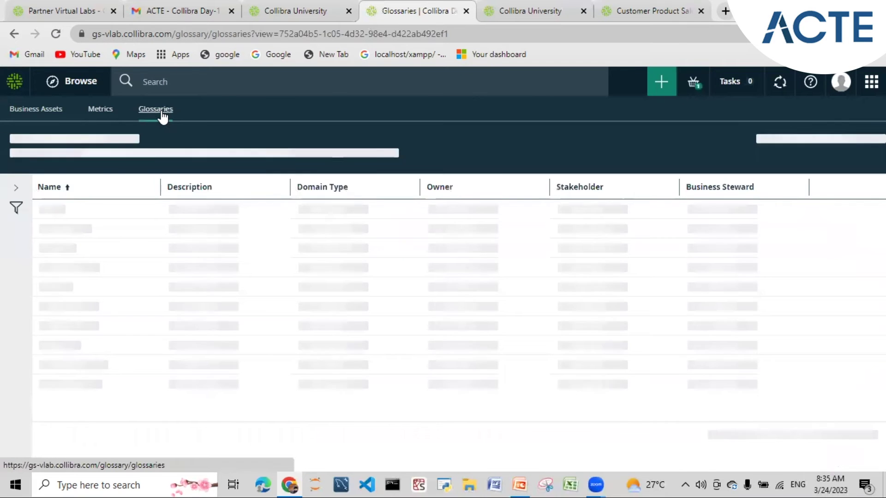
Look through the All Glossaries list with its names and domain types, and open the Catalog application.
{"action": "scroll", "coordinate": [226, 281], "scroll_direction": "down", "scroll_amount": 8}
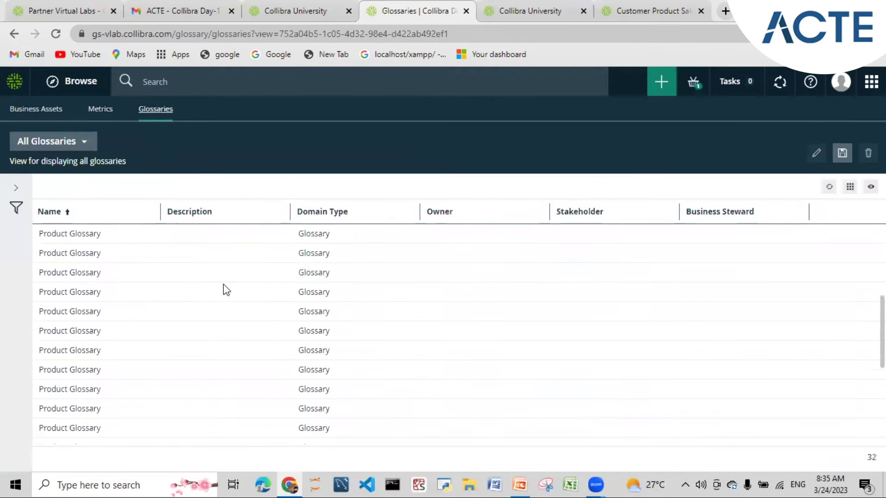
{"action": "scroll", "coordinate": [224, 284], "scroll_direction": "up", "scroll_amount": 8}
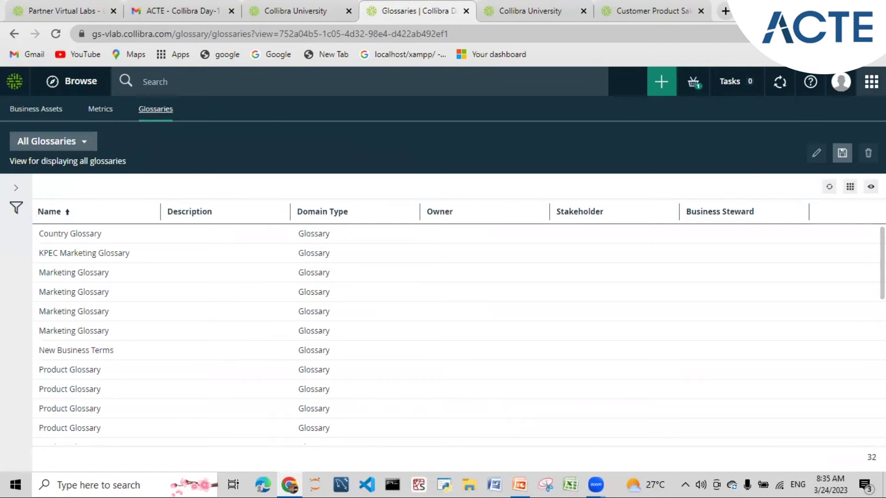
{"action": "left_click", "coordinate": [871, 82]}
{"action": "left_click", "coordinate": [791, 143]}
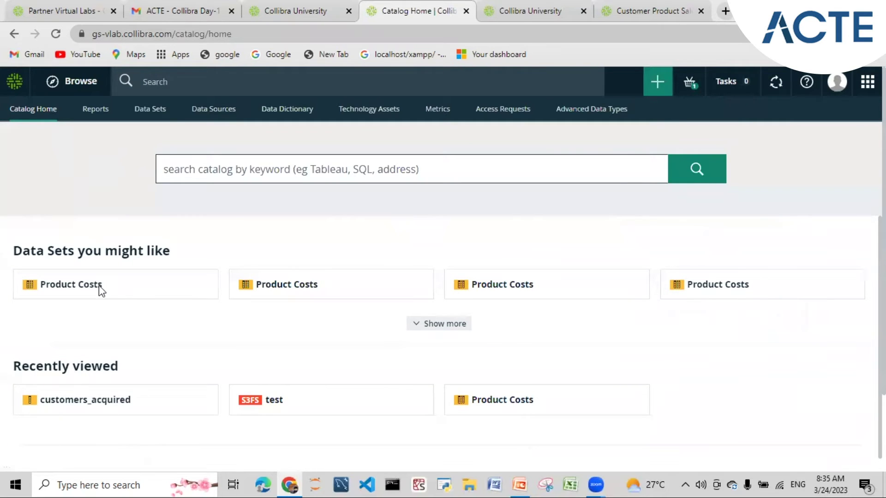
Examine the suggested data sets, recently viewed assets, data sources and keyword search on the Catalog home page.
{"action": "left_click_drag", "start_coordinate": [15, 250], "coordinate": [168, 253]}
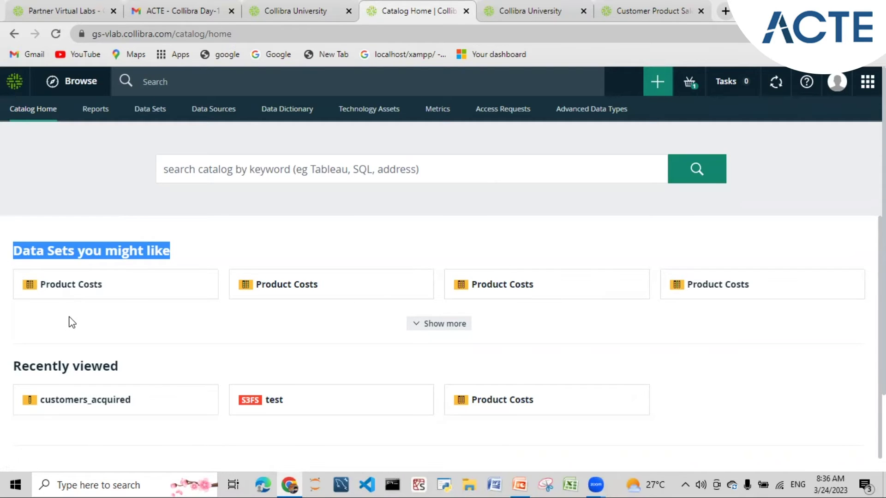
{"action": "scroll", "coordinate": [71, 322], "scroll_direction": "down", "scroll_amount": 3}
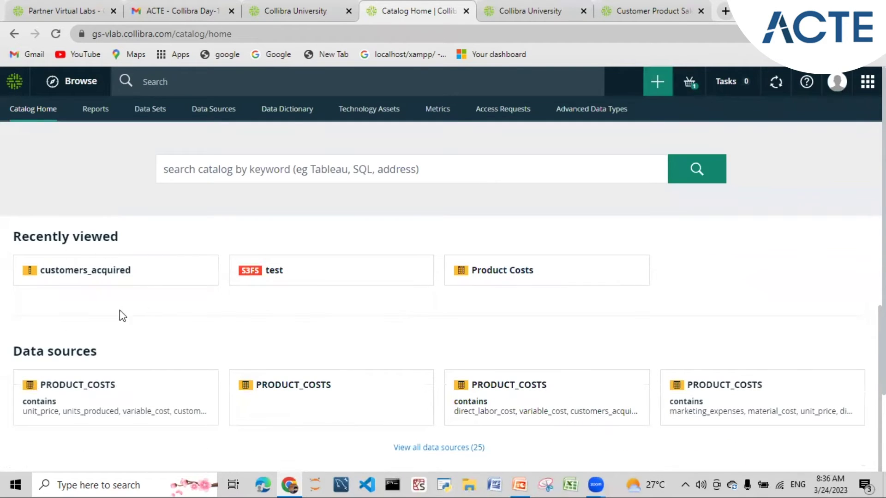
{"action": "left_click", "coordinate": [239, 167]}
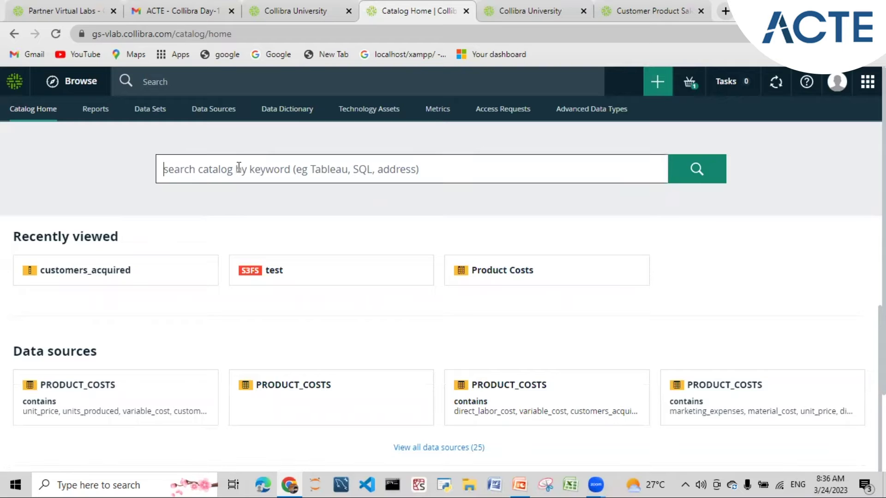
{"action": "scroll", "coordinate": [173, 314], "scroll_direction": "down", "scroll_amount": 1}
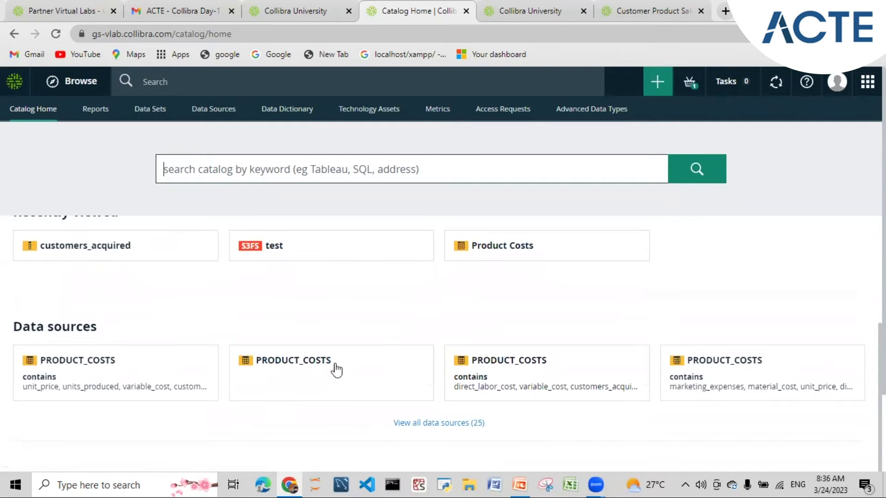
{"action": "scroll", "coordinate": [189, 273], "scroll_direction": "up", "scroll_amount": 1}
{"action": "scroll", "coordinate": [190, 267], "scroll_direction": "up", "scroll_amount": 3}
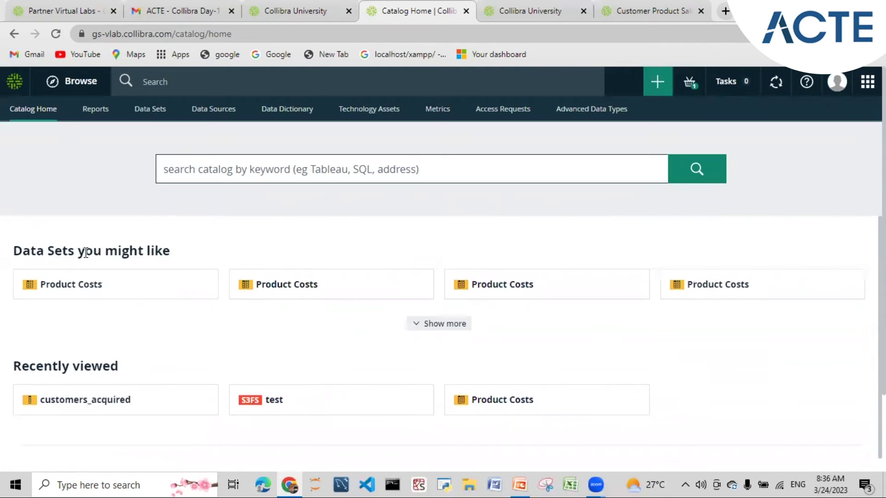
{"action": "scroll", "coordinate": [87, 225], "scroll_direction": "down", "scroll_amount": 3}
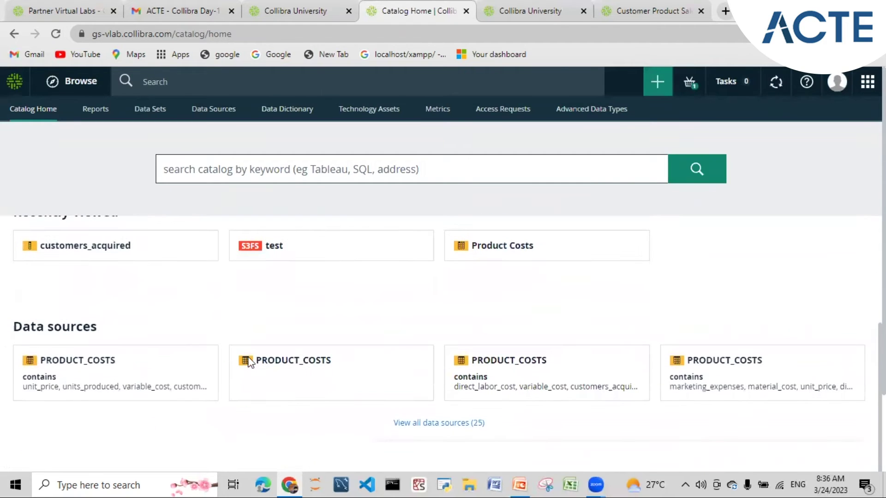
View all data sources, check the available Data Sources views, and return to the Catalog home page.
{"action": "left_click", "coordinate": [410, 422]}
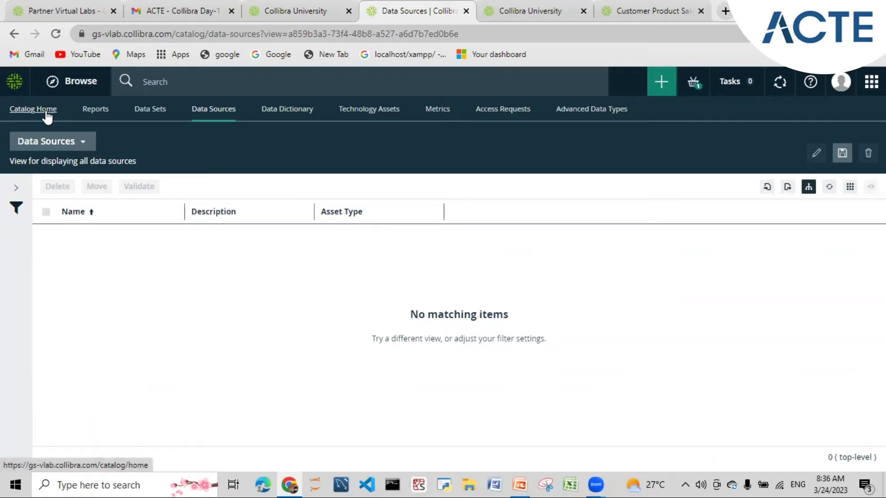
{"action": "left_click", "coordinate": [56, 142]}
{"action": "left_click", "coordinate": [56, 162]}
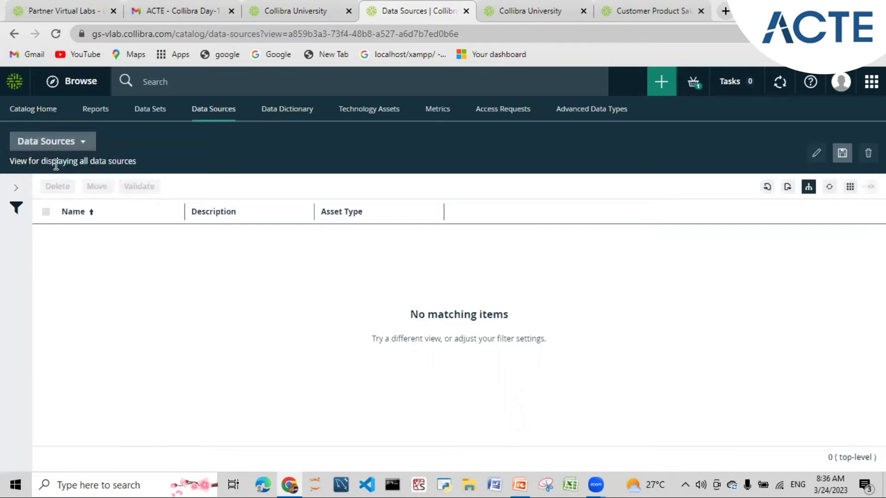
{"action": "left_click", "coordinate": [48, 110]}
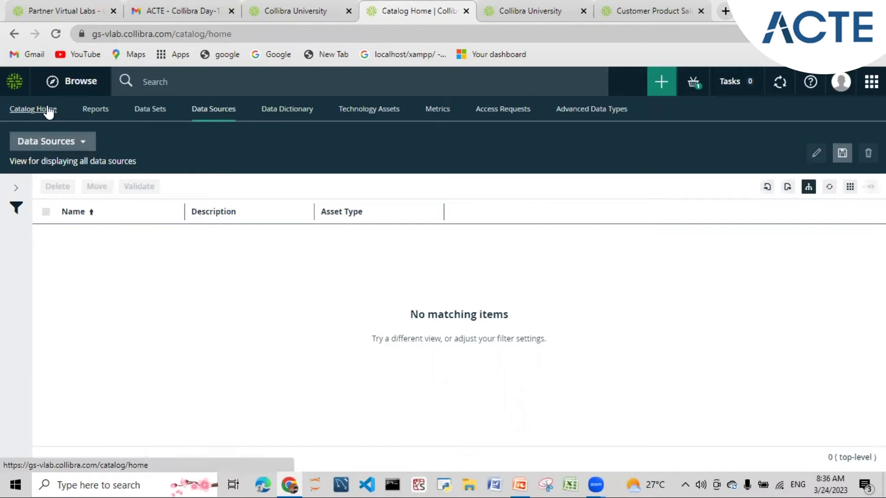
Look over the remaining Catalog home sections, down to the Data sources and Data sets entries.
{"action": "scroll", "coordinate": [123, 241], "scroll_direction": "down", "scroll_amount": 3}
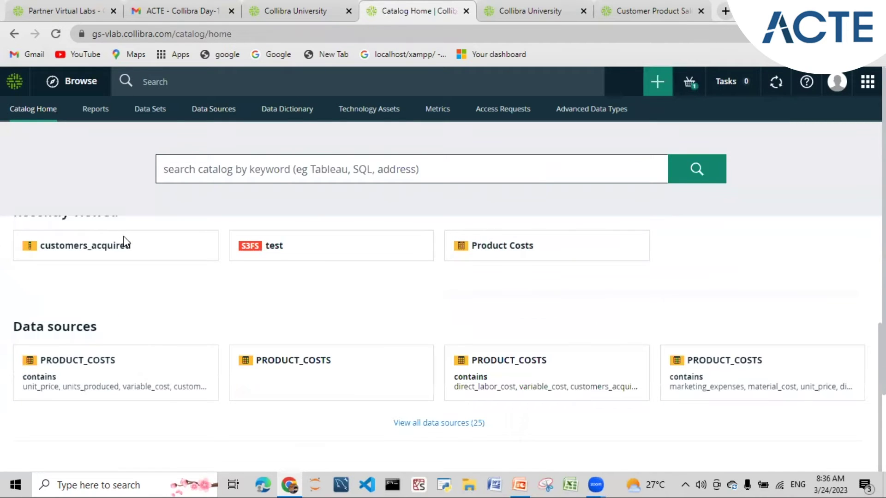
{"action": "scroll", "coordinate": [125, 241], "scroll_direction": "down", "scroll_amount": 2}
{"action": "scroll", "coordinate": [119, 253], "scroll_direction": "down", "scroll_amount": 1}
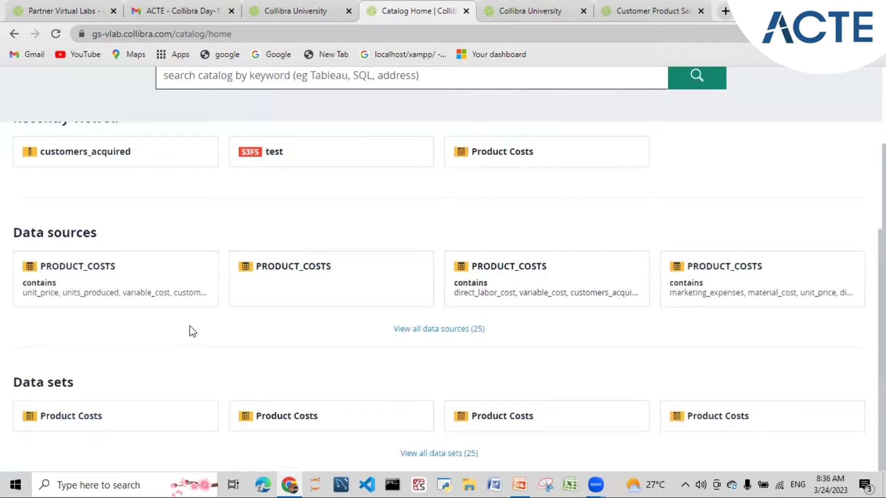
{"action": "scroll", "coordinate": [189, 326], "scroll_direction": "up", "scroll_amount": 3}
{"action": "scroll", "coordinate": [190, 291], "scroll_direction": "up", "scroll_amount": 2}
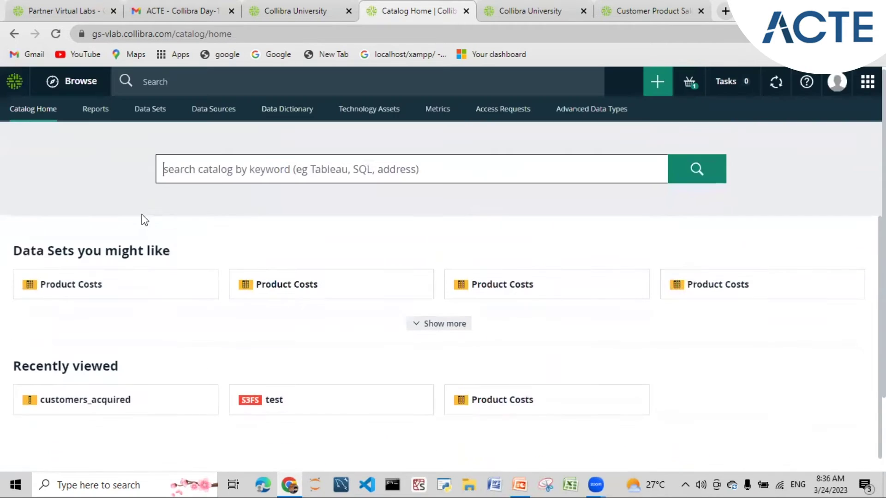
Review the Catalog's Reports and Data Sets lists, and open the Data Sources list.
{"action": "left_click", "coordinate": [95, 111]}
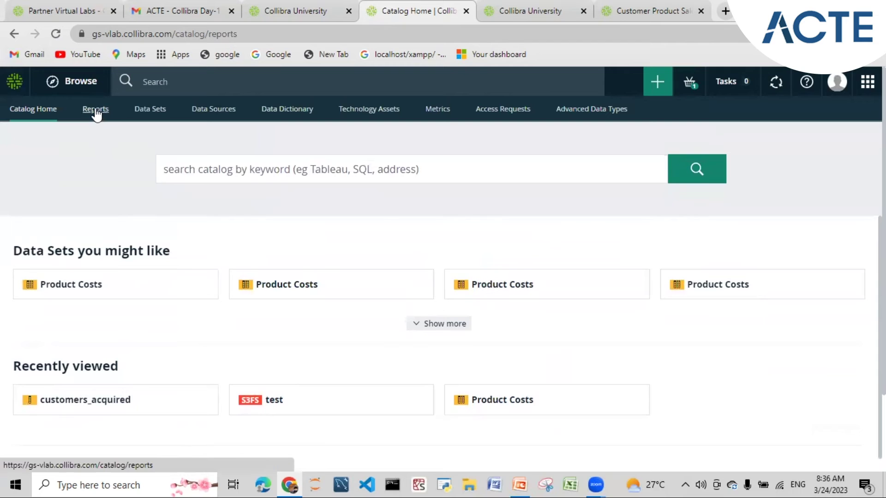
{"action": "left_click", "coordinate": [93, 113]}
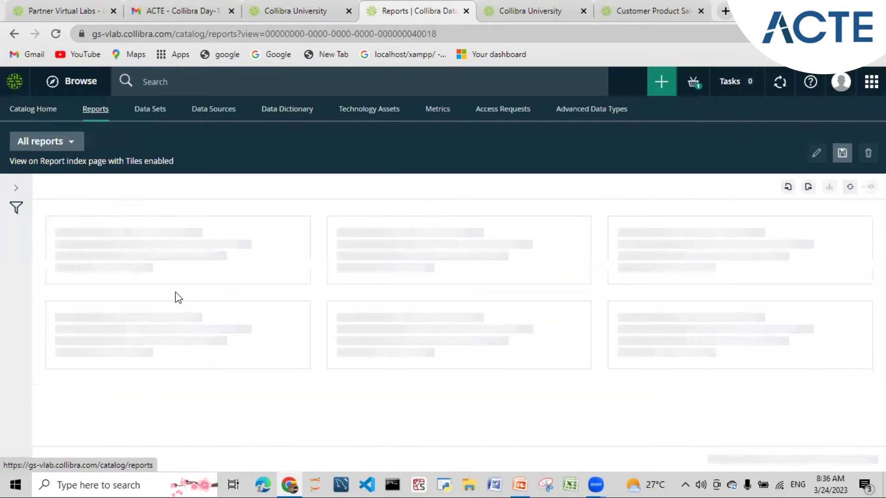
{"action": "left_click", "coordinate": [143, 113]}
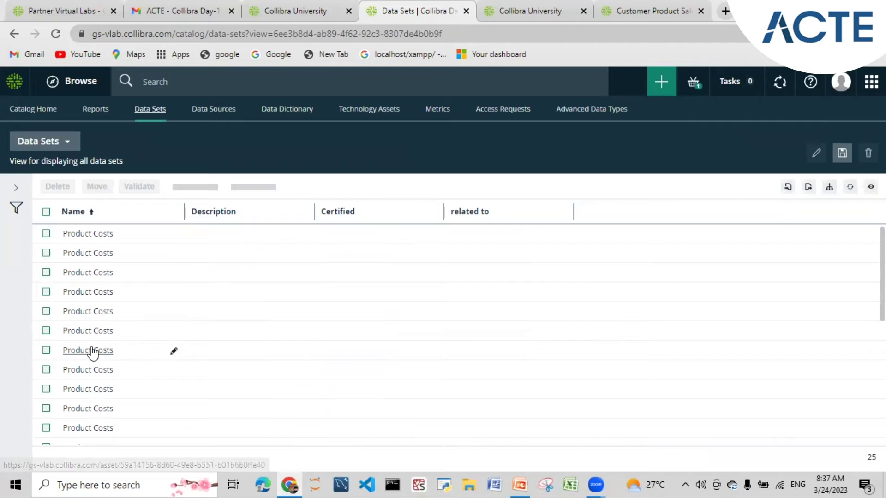
{"action": "scroll", "coordinate": [92, 348], "scroll_direction": "down", "scroll_amount": 1}
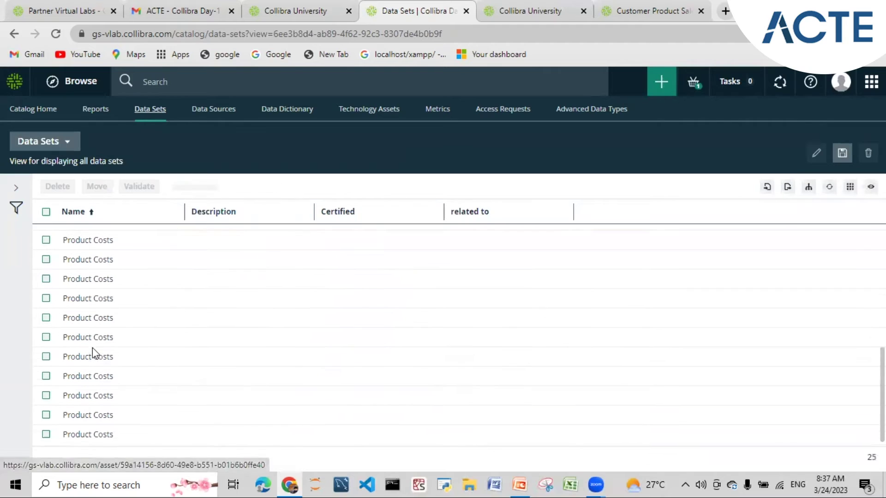
{"action": "left_click", "coordinate": [226, 118]}
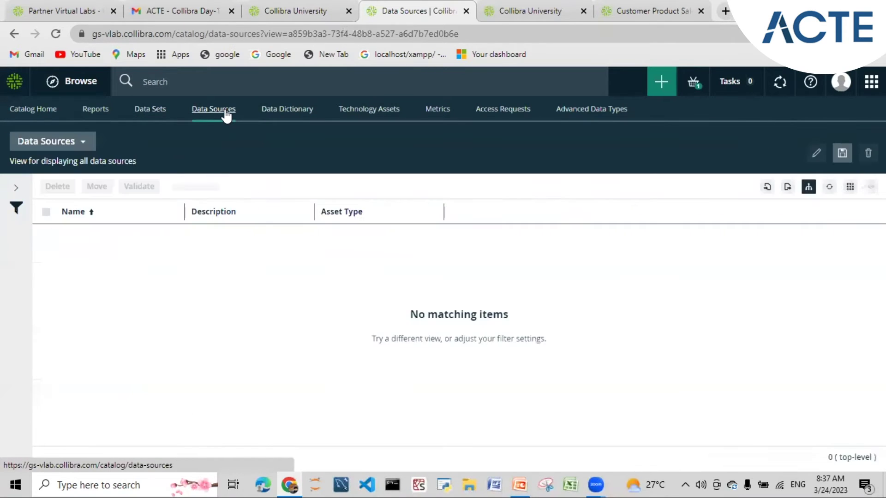
Examine the data assets in the Data Dictionary, including their statuses, domains and asset types.
{"action": "left_click", "coordinate": [272, 111]}
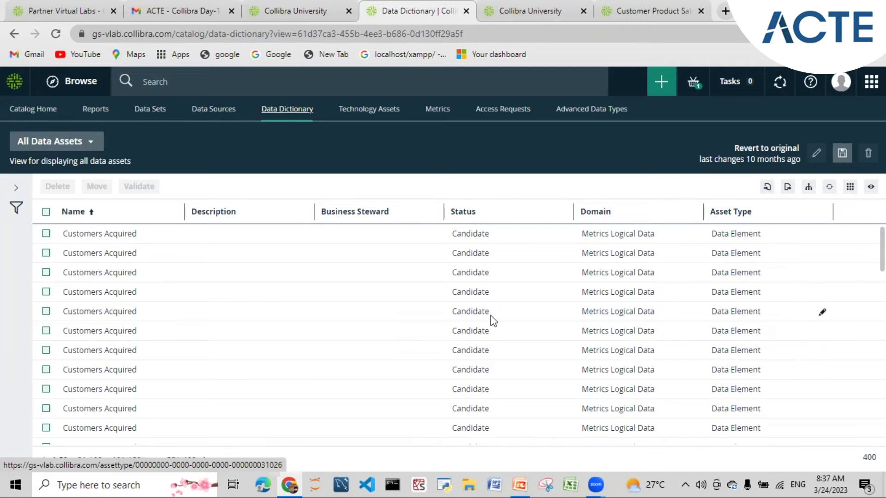
{"action": "scroll", "coordinate": [120, 285], "scroll_direction": "down", "scroll_amount": 5}
{"action": "scroll", "coordinate": [120, 281], "scroll_direction": "down", "scroll_amount": 10}
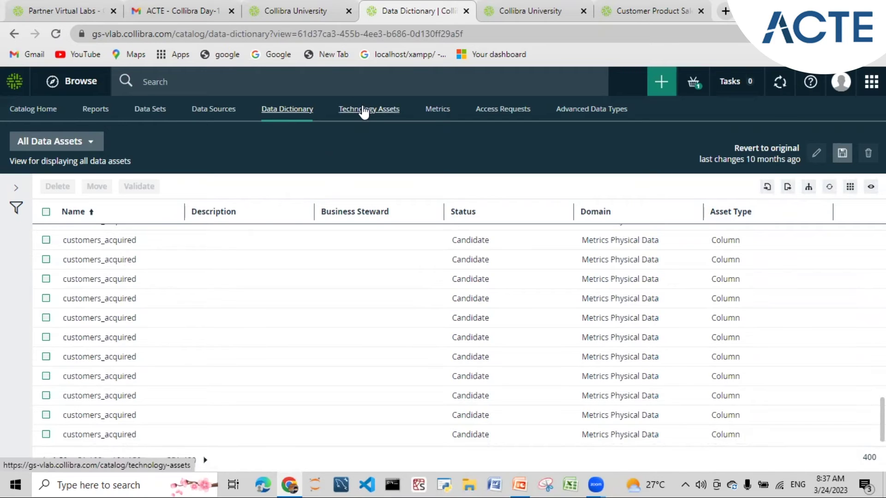
{"action": "scroll", "coordinate": [491, 369], "scroll_direction": "up", "scroll_amount": 12}
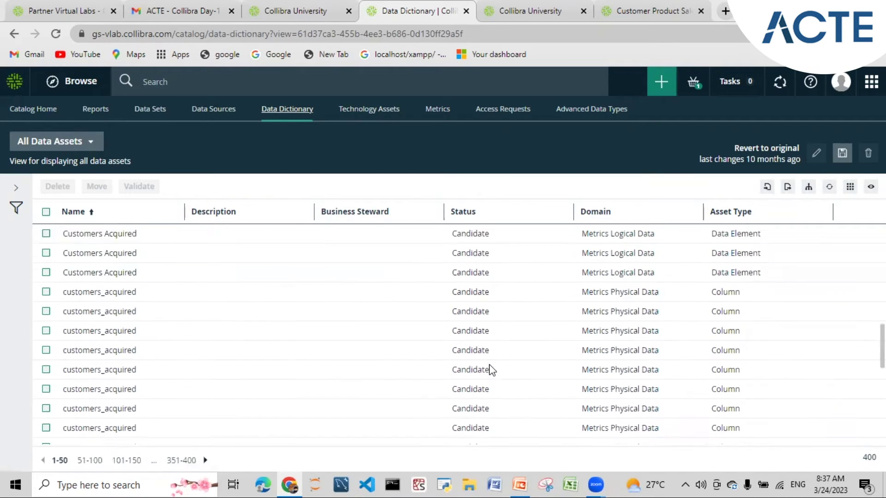
Look through the All Technology Assets list, examining the names, statuses, domains and asset types.
{"action": "left_click", "coordinate": [377, 118]}
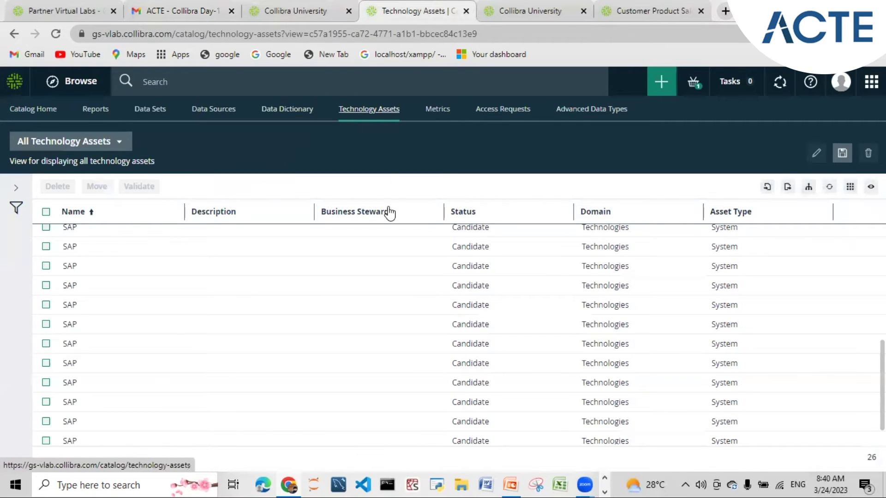
{"action": "scroll", "coordinate": [637, 302], "scroll_direction": "up", "scroll_amount": 5}
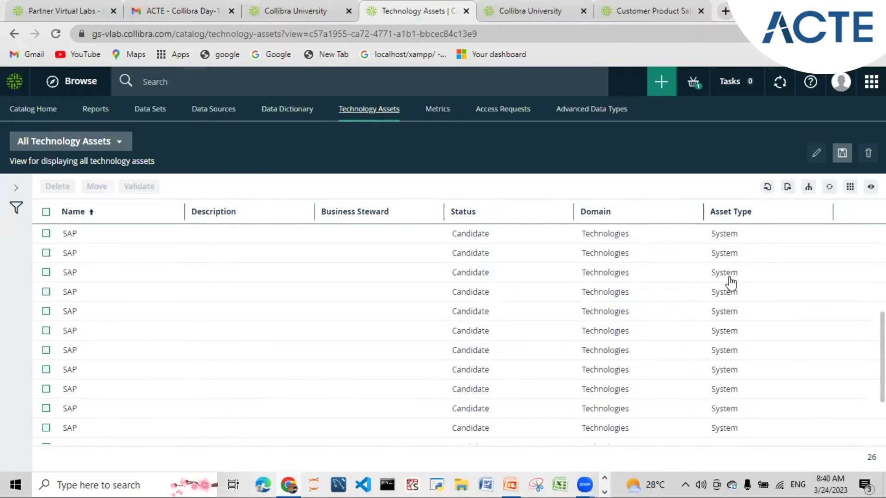
{"action": "scroll", "coordinate": [728, 279], "scroll_direction": "down", "scroll_amount": 5}
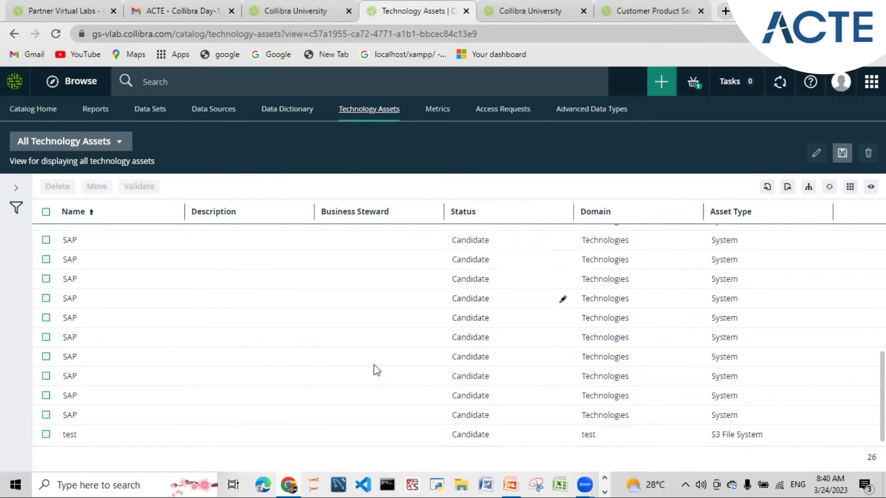
Examine the Data Assets and Technology Assets charts in the Catalog metrics.
{"action": "left_click", "coordinate": [432, 113]}
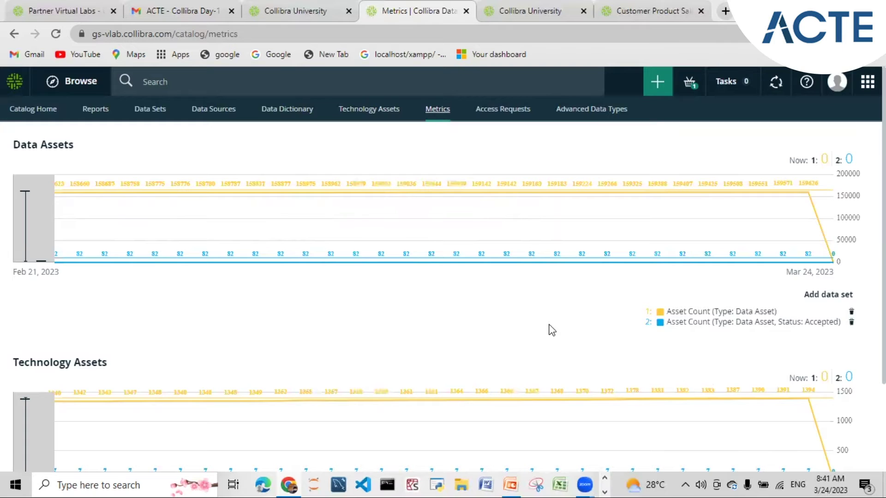
{"action": "scroll", "coordinate": [241, 328], "scroll_direction": "down", "scroll_amount": 2}
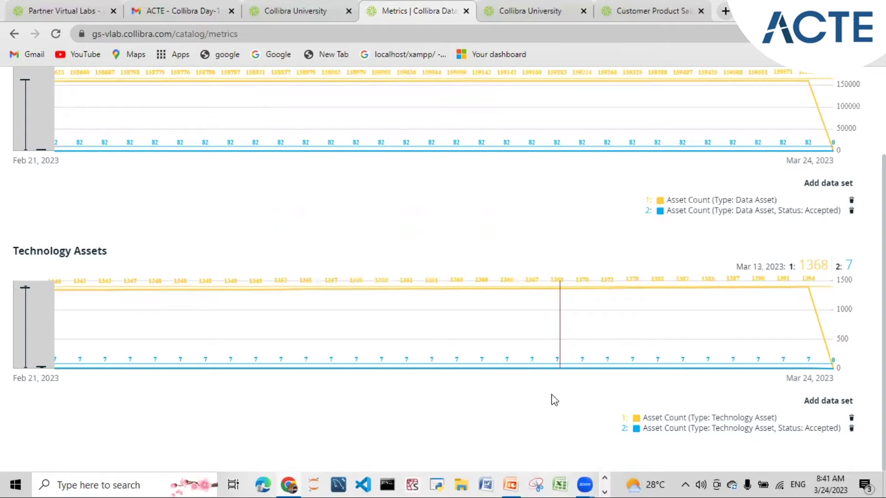
{"action": "scroll", "coordinate": [546, 404], "scroll_direction": "up", "scroll_amount": 1}
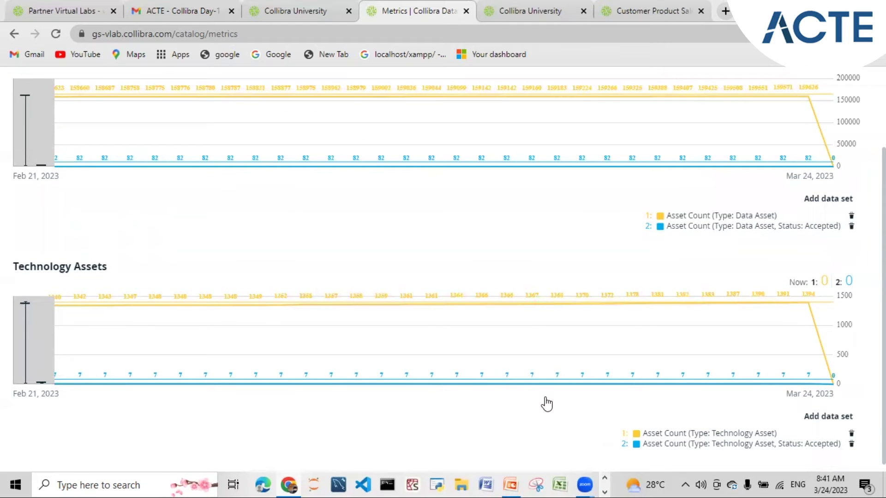
{"action": "scroll", "coordinate": [507, 338], "scroll_direction": "up", "scroll_amount": 2}
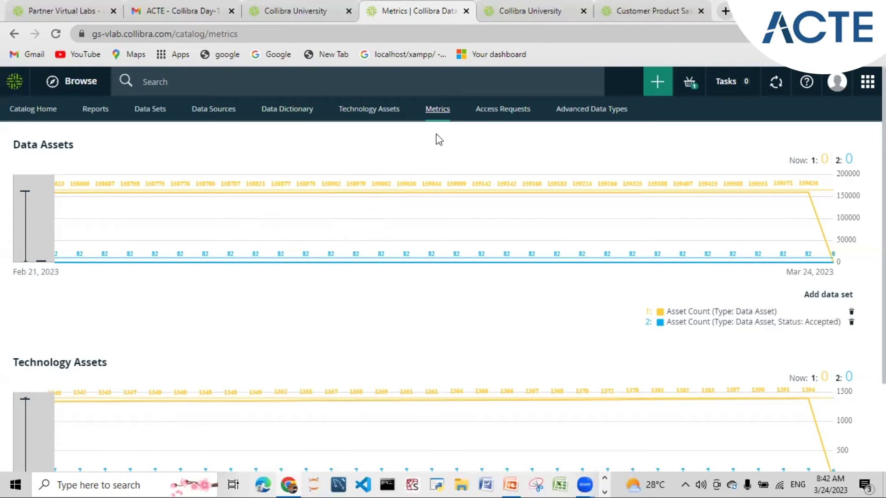
Review the Access Requests page, closing the Create dialog and dismissing the global search.
{"action": "left_click", "coordinate": [491, 119]}
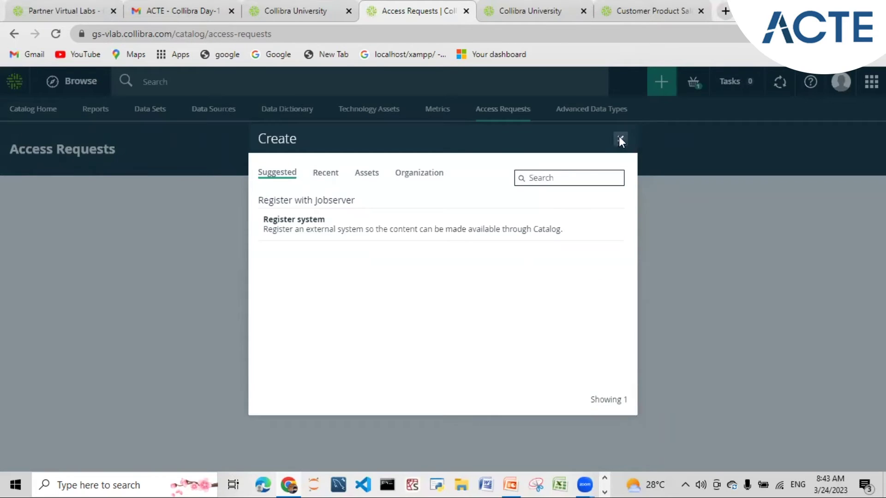
{"action": "left_click", "coordinate": [619, 138]}
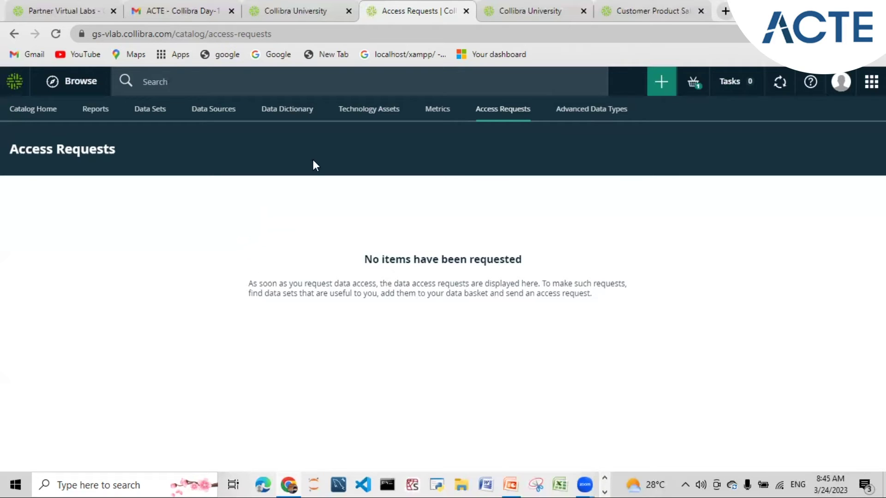
{"action": "left_click", "coordinate": [344, 84]}
{"action": "left_click", "coordinate": [180, 294]}
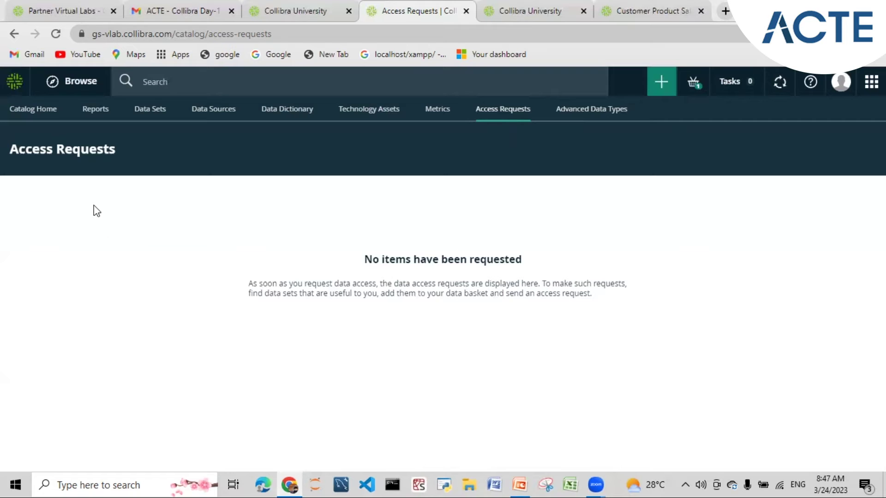
View the Advanced Data Types page of the Catalog, and open the Assessments application.
{"action": "left_click", "coordinate": [597, 113]}
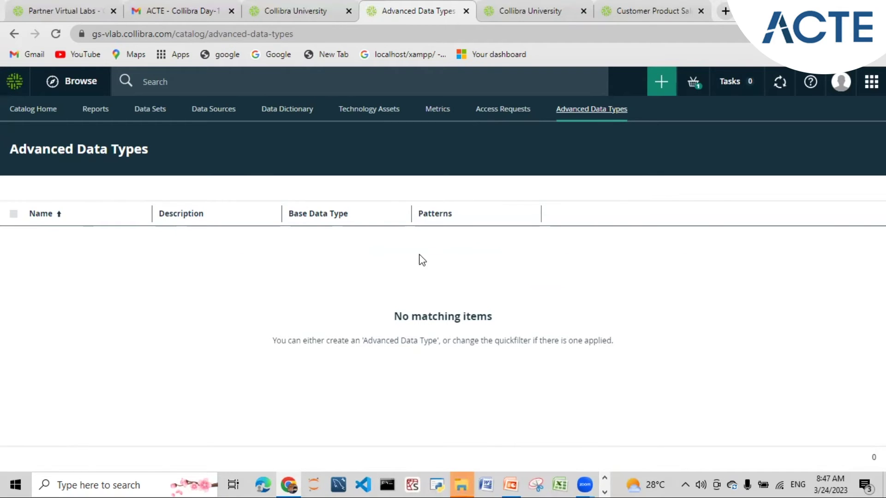
{"action": "left_click", "coordinate": [871, 82]}
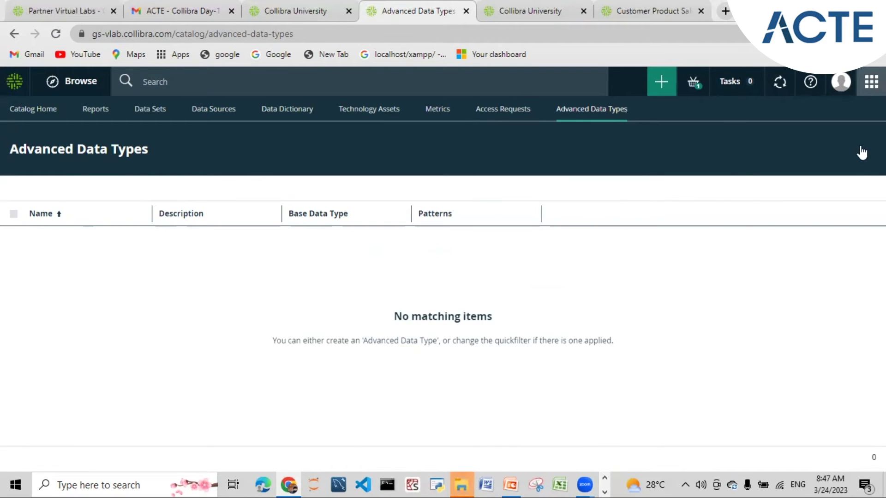
{"action": "left_click", "coordinate": [809, 180]}
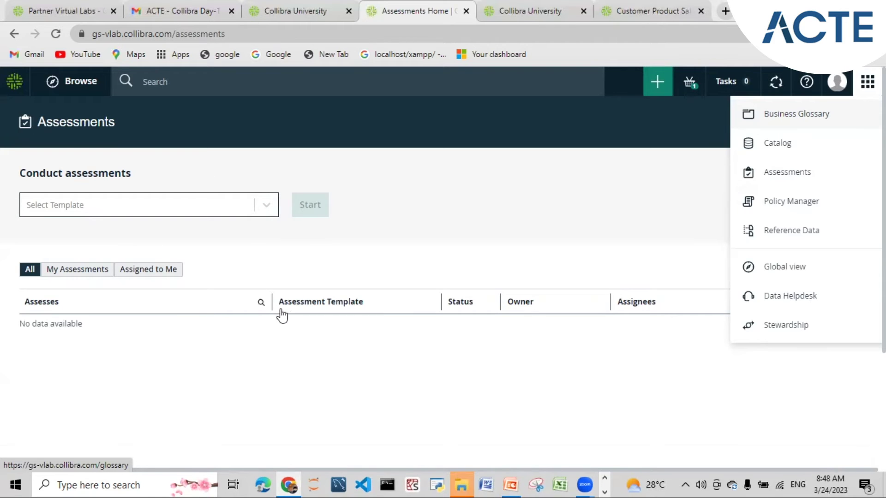
Open Policy Manager and view its Metrics page.
{"action": "left_click", "coordinate": [792, 201]}
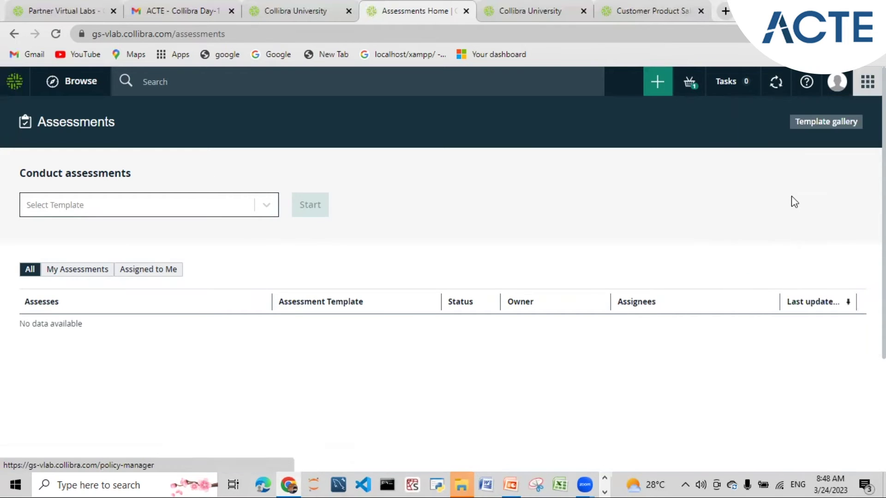
{"action": "left_click", "coordinate": [867, 82]}
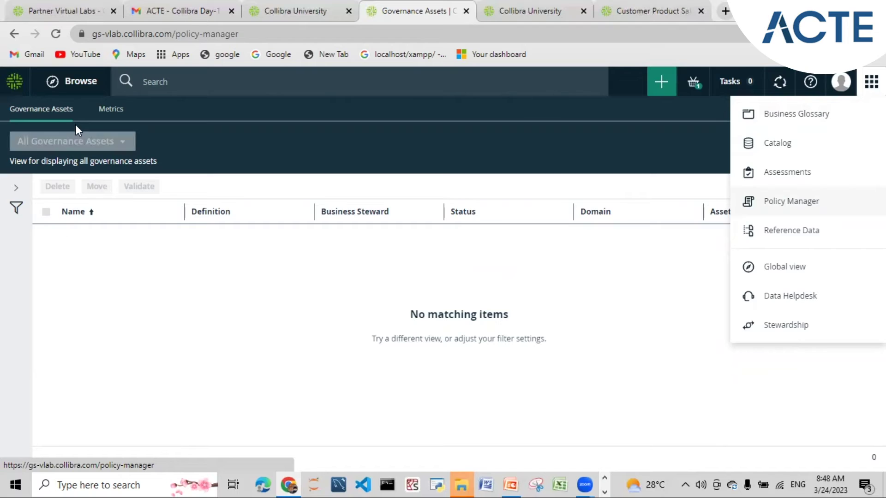
{"action": "left_click", "coordinate": [110, 109]}
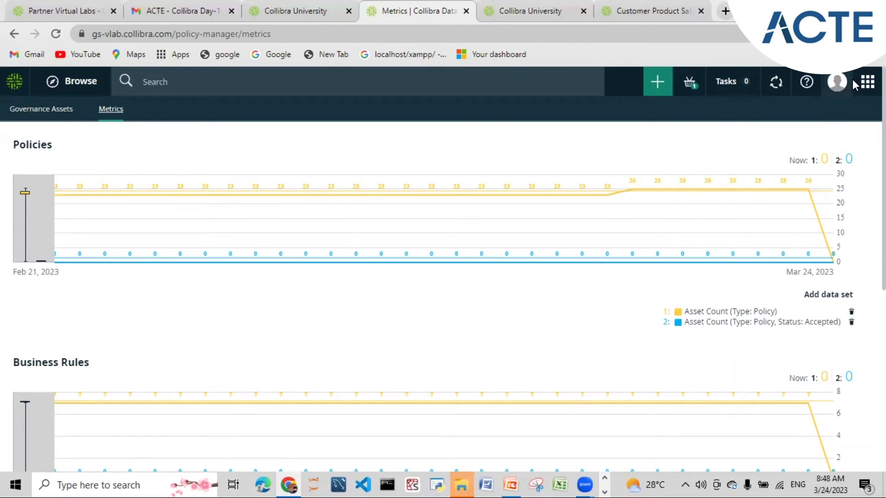
Open Reference Data, review its Code Values and Code Sets metrics, and view the Hierarchies page.
{"action": "left_click", "coordinate": [868, 82]}
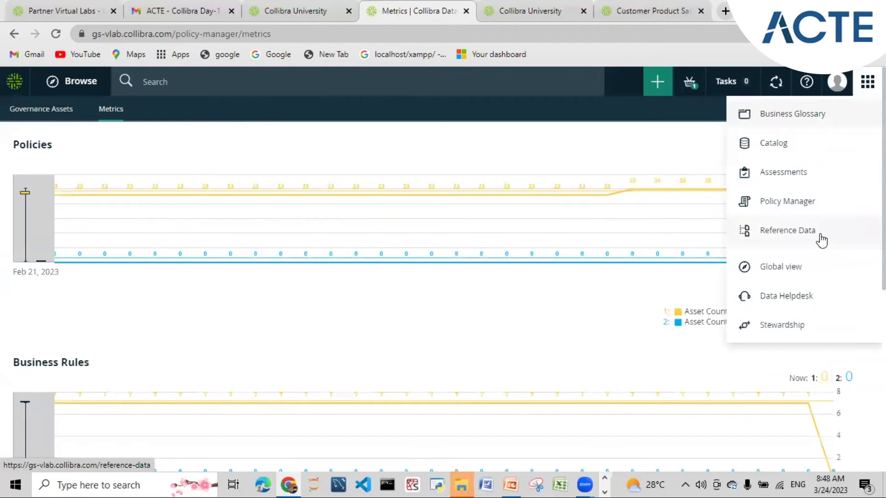
{"action": "left_click", "coordinate": [819, 233]}
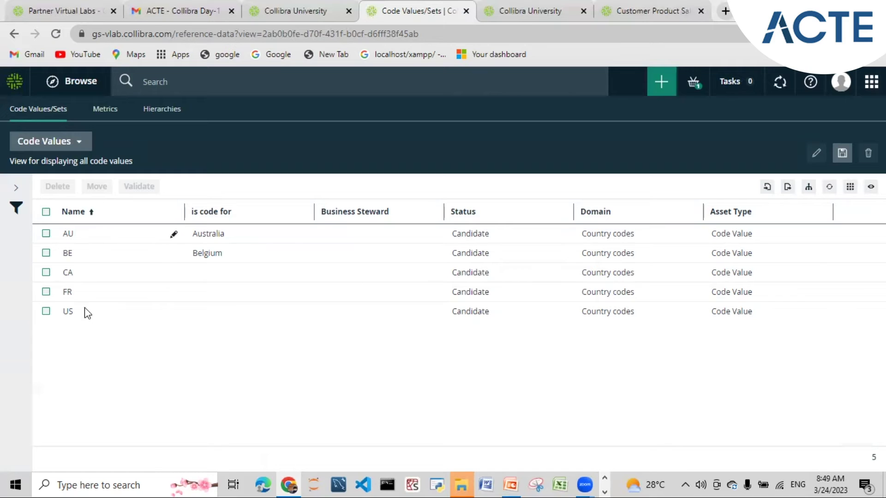
{"action": "left_click", "coordinate": [114, 113]}
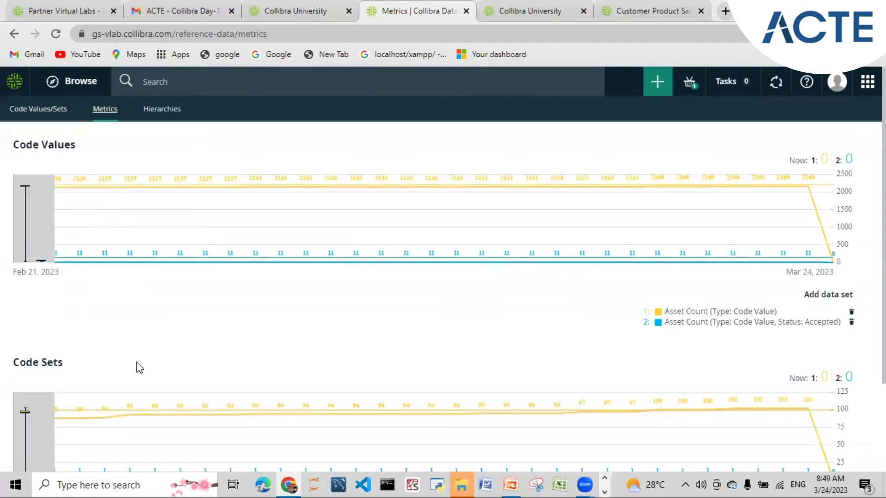
{"action": "scroll", "coordinate": [136, 368], "scroll_direction": "down", "scroll_amount": 2}
{"action": "scroll", "coordinate": [144, 356], "scroll_direction": "up", "scroll_amount": 1}
{"action": "scroll", "coordinate": [143, 355], "scroll_direction": "up", "scroll_amount": 2}
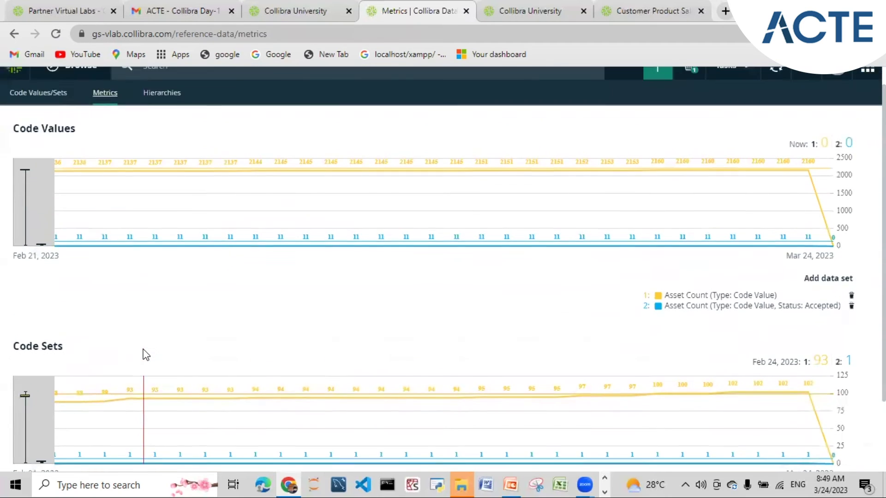
{"action": "scroll", "coordinate": [145, 355], "scroll_direction": "down", "scroll_amount": 3}
{"action": "scroll", "coordinate": [145, 356], "scroll_direction": "up", "scroll_amount": 2}
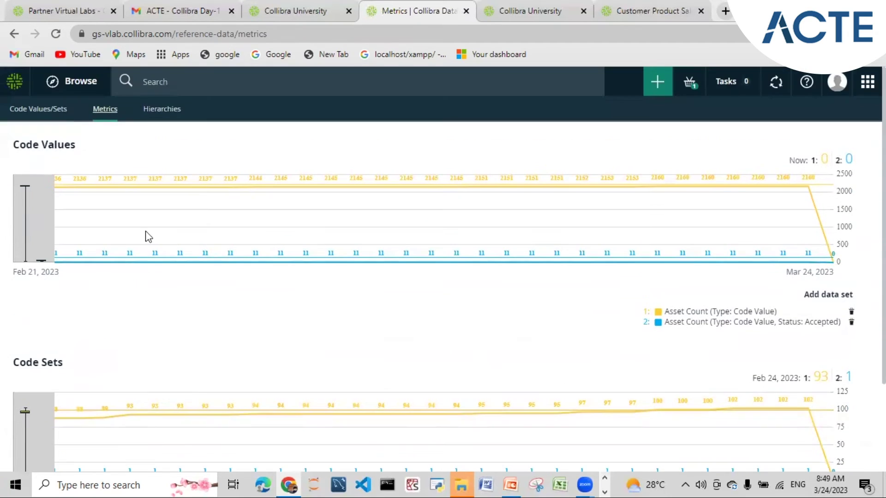
{"action": "left_click", "coordinate": [151, 116]}
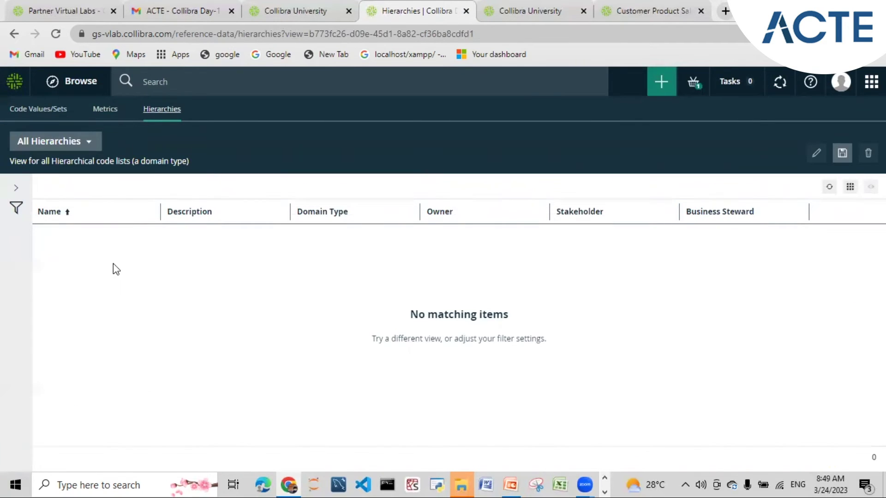
Return to Code Values/Sets and remove the Asset type filter from the Code Values view.
{"action": "left_click", "coordinate": [42, 110]}
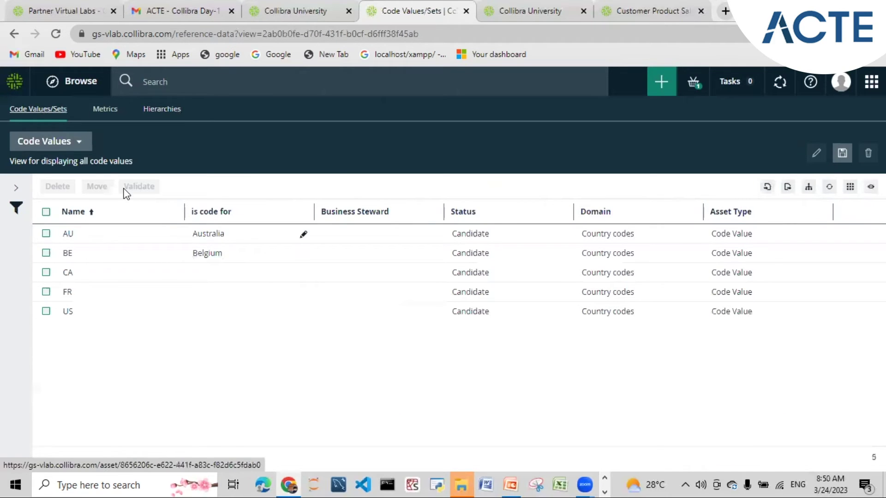
{"action": "left_click", "coordinate": [17, 190]}
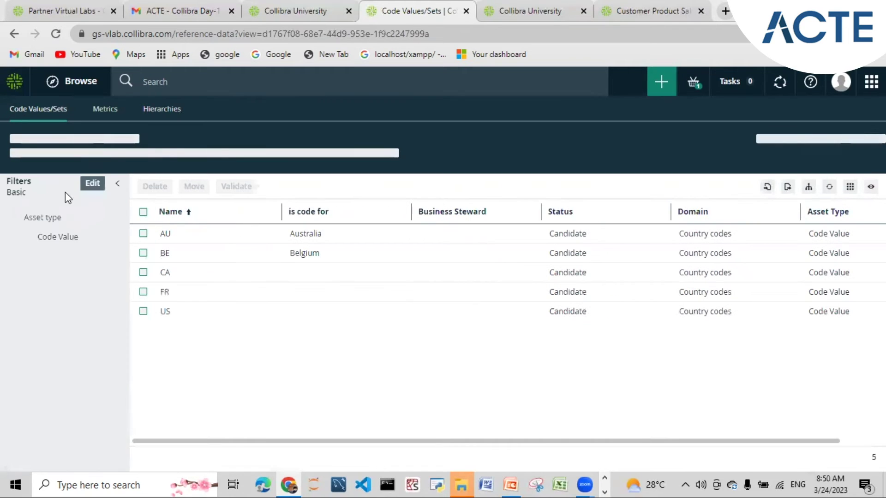
{"action": "left_click", "coordinate": [99, 185]}
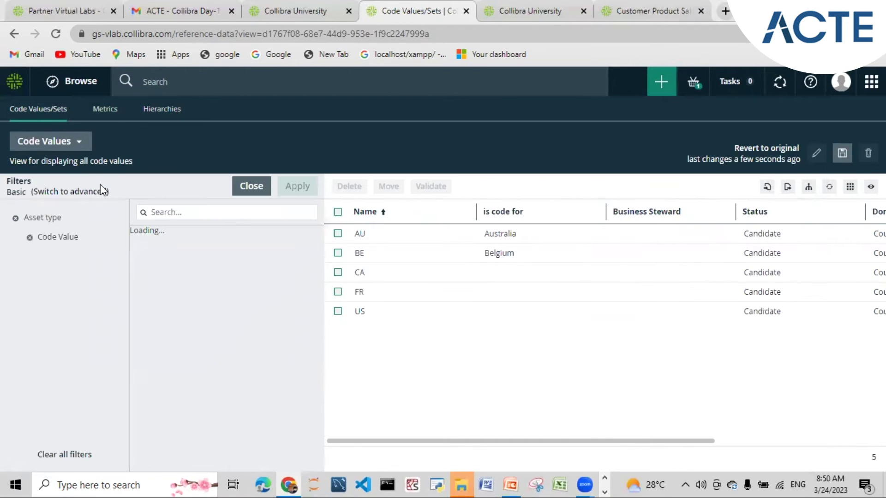
{"action": "left_click", "coordinate": [15, 219]}
{"action": "left_click", "coordinate": [297, 186]}
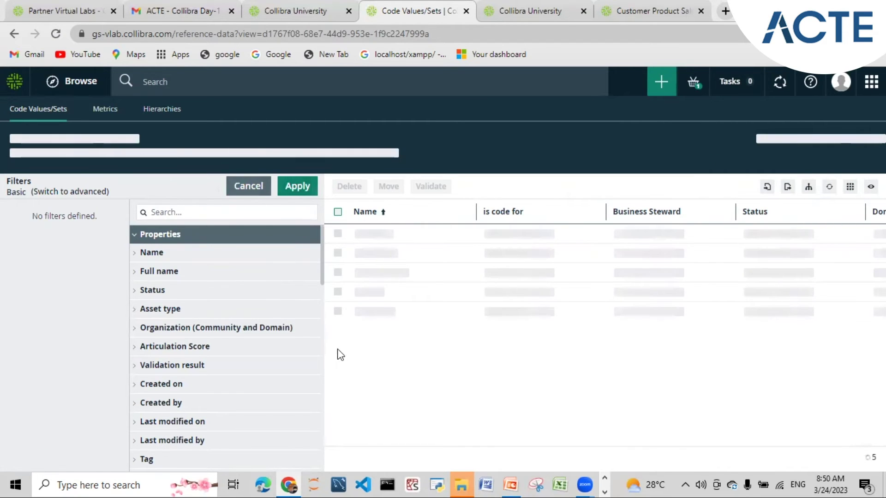
{"action": "left_click", "coordinate": [302, 189]}
{"action": "left_click", "coordinate": [251, 187]}
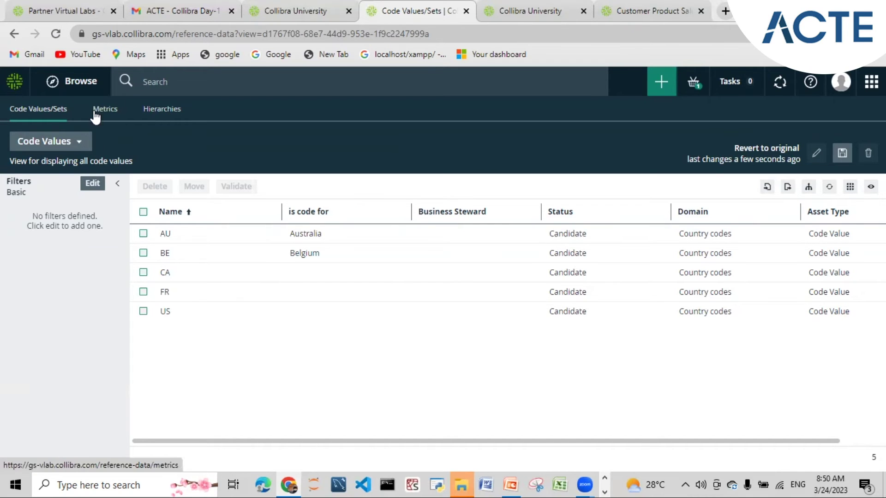
Try to open the Global view, Data Helpdesk and Stewardship pages one after another.
{"action": "left_click", "coordinate": [871, 81]}
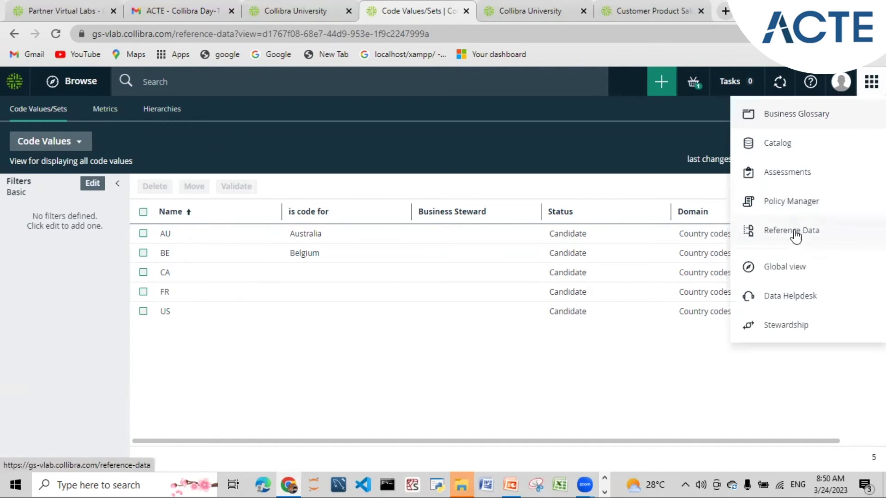
{"action": "left_click", "coordinate": [783, 265]}
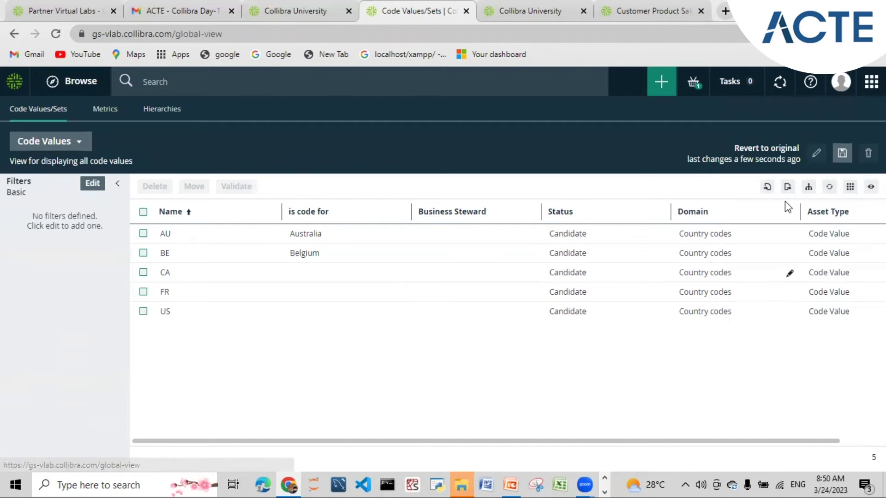
{"action": "left_click", "coordinate": [871, 81]}
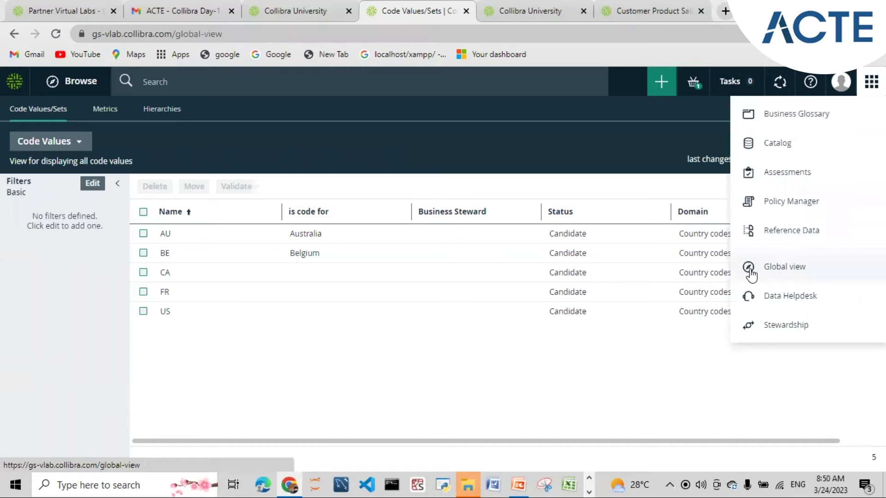
{"action": "left_click", "coordinate": [785, 297]}
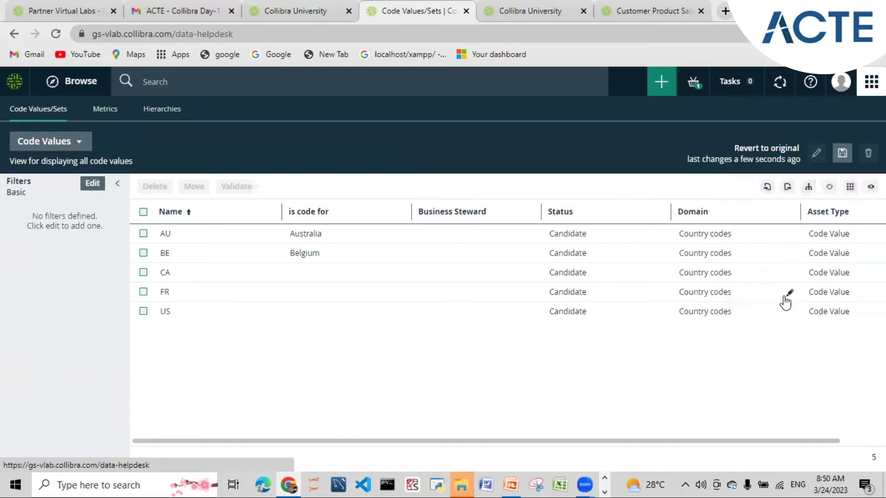
{"action": "left_click", "coordinate": [870, 83]}
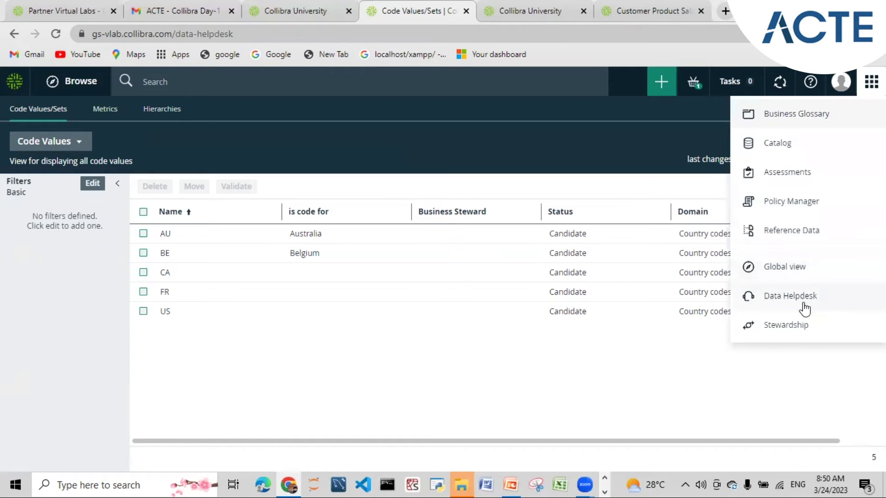
{"action": "left_click", "coordinate": [795, 324]}
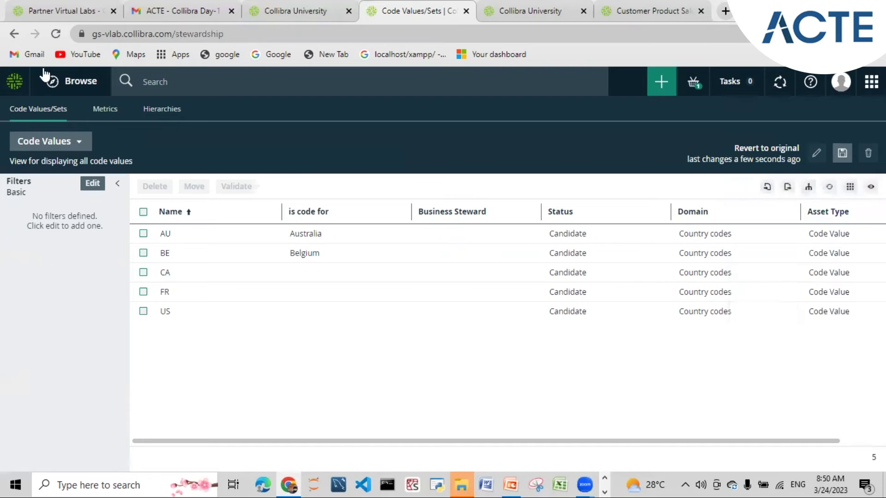
Open the organization browser and go to the home dashboard.
{"action": "left_click", "coordinate": [63, 90]}
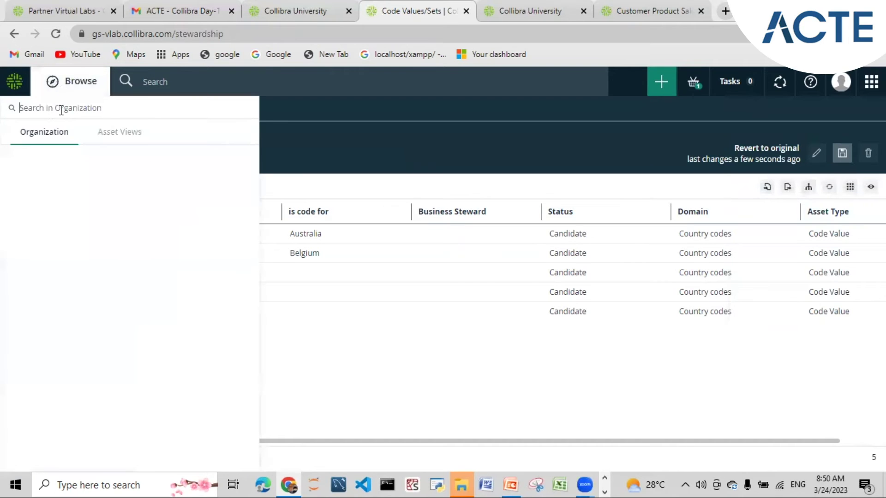
{"action": "left_click", "coordinate": [15, 84]}
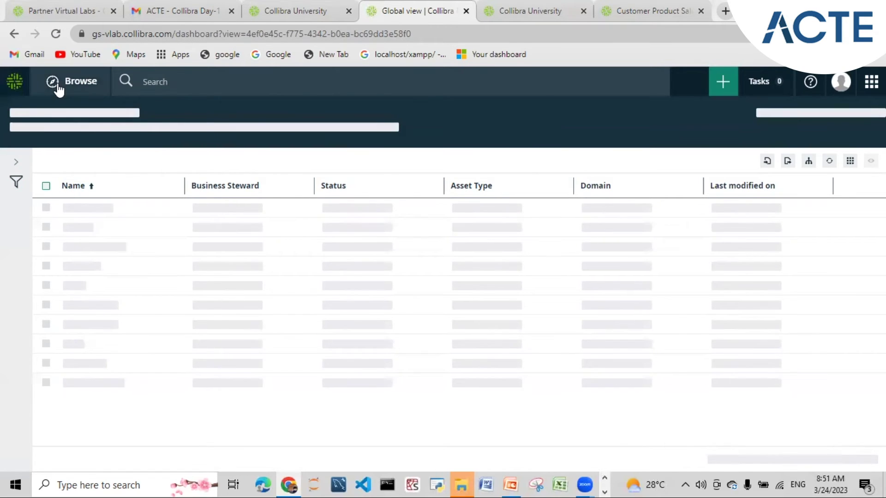
{"action": "left_click", "coordinate": [13, 85]}
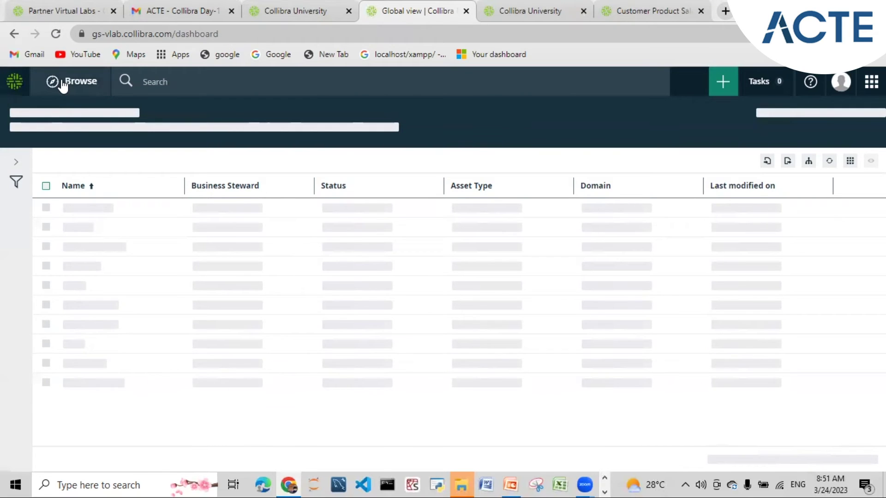
{"action": "left_click", "coordinate": [63, 86]}
{"action": "left_click", "coordinate": [15, 82]}
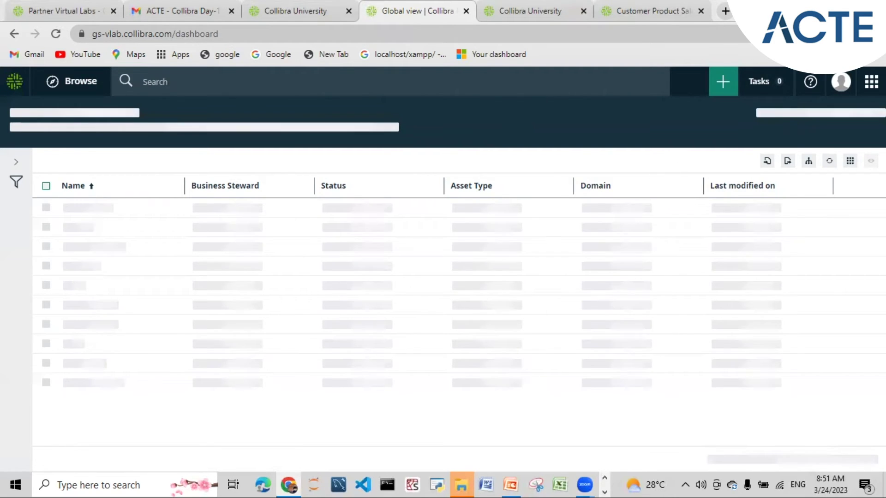
Open the Global view listing all assets.
{"action": "left_click", "coordinate": [871, 82]}
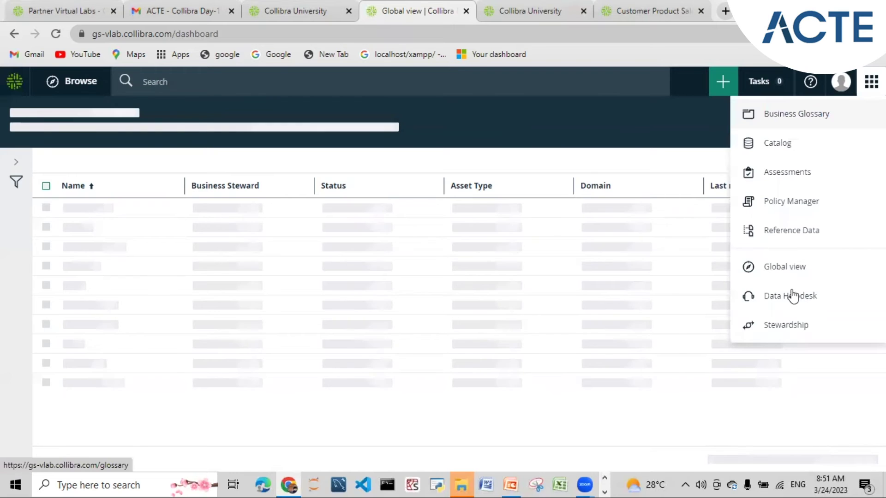
{"action": "left_click", "coordinate": [790, 268]}
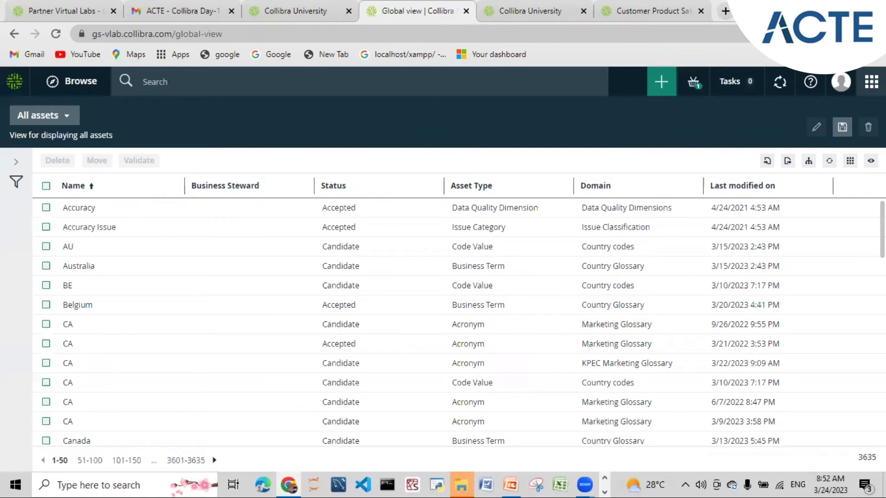
{"action": "left_click", "coordinate": [871, 82]}
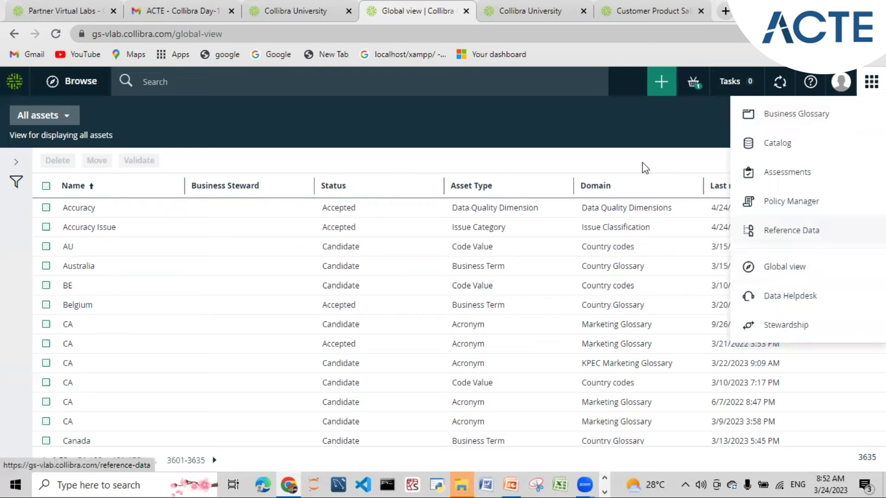
{"action": "left_click", "coordinate": [642, 127]}
View the new issues in Data Helpdesk and return to the Global view.
{"action": "left_click", "coordinate": [871, 82]}
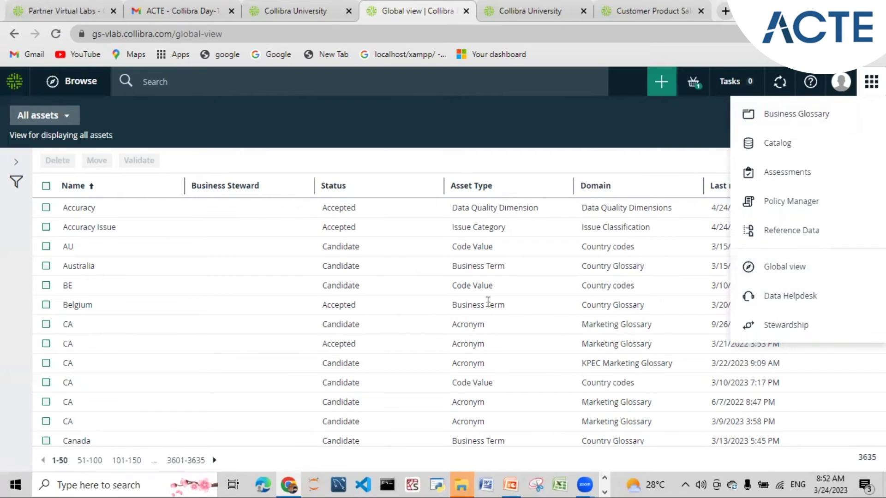
{"action": "left_click", "coordinate": [761, 305]}
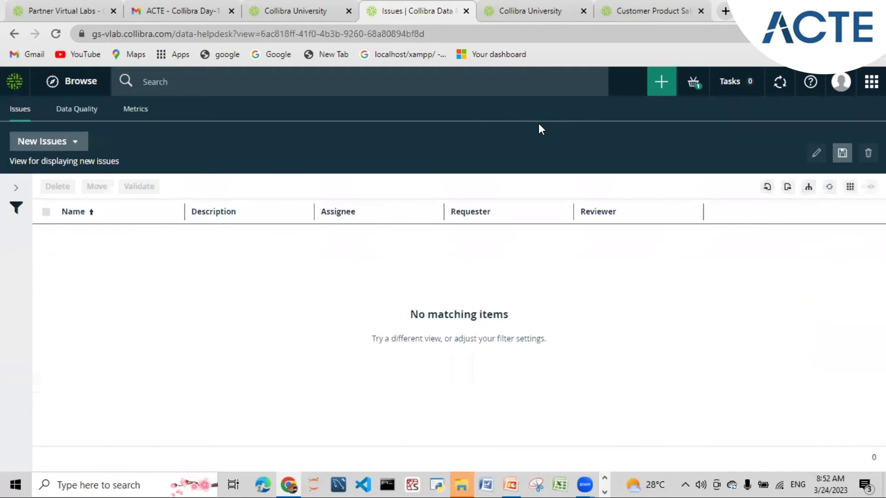
{"action": "left_click", "coordinate": [872, 82]}
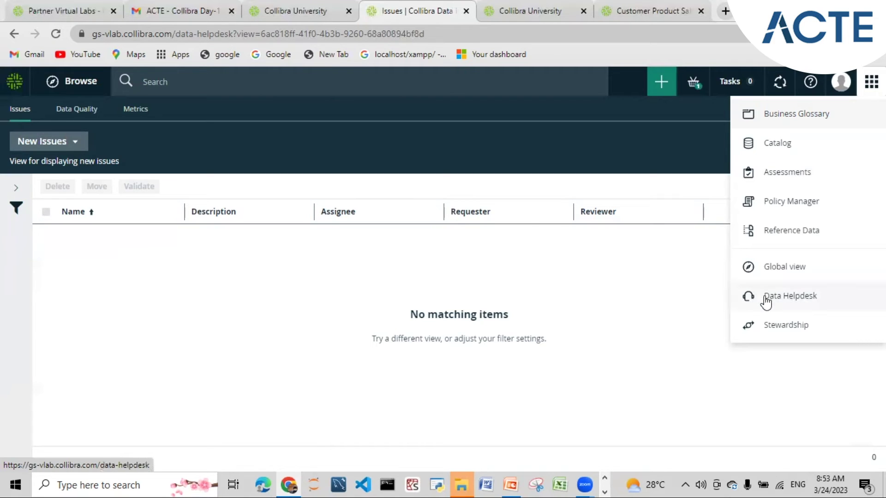
{"action": "left_click", "coordinate": [784, 270]}
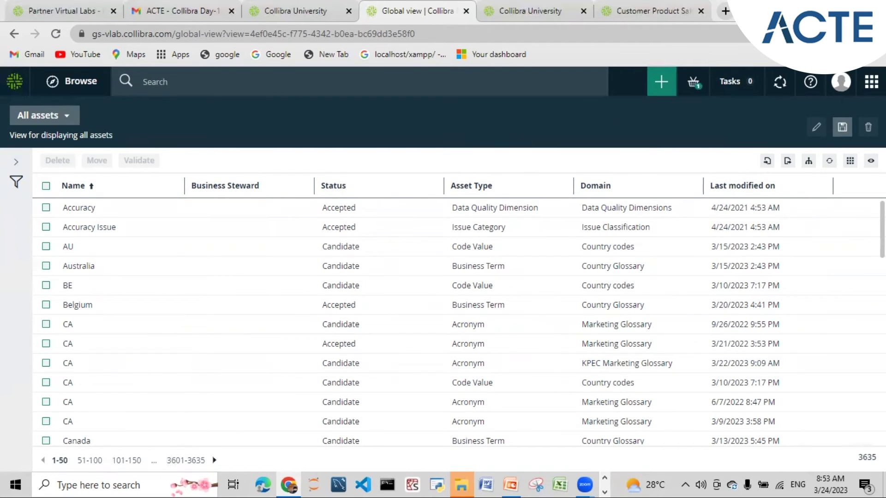
Open the Stewardship page with the organization's roles and responsibilities.
{"action": "left_click", "coordinate": [871, 82]}
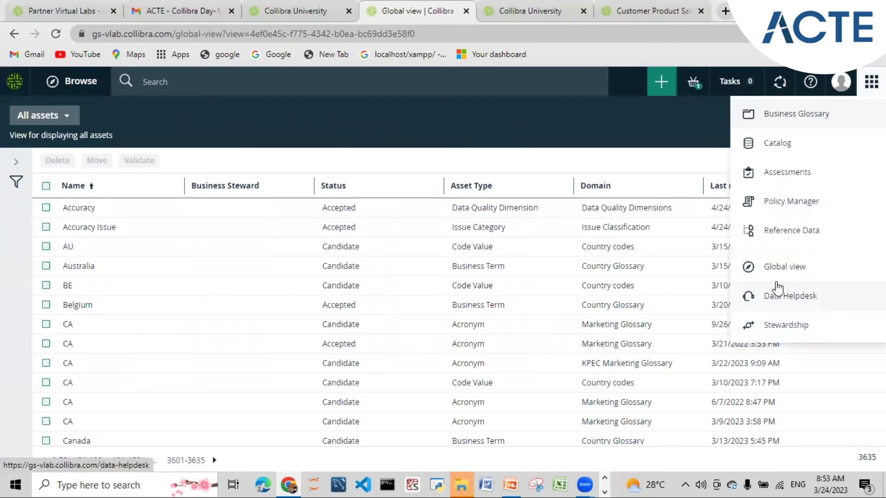
{"action": "left_click", "coordinate": [784, 328]}
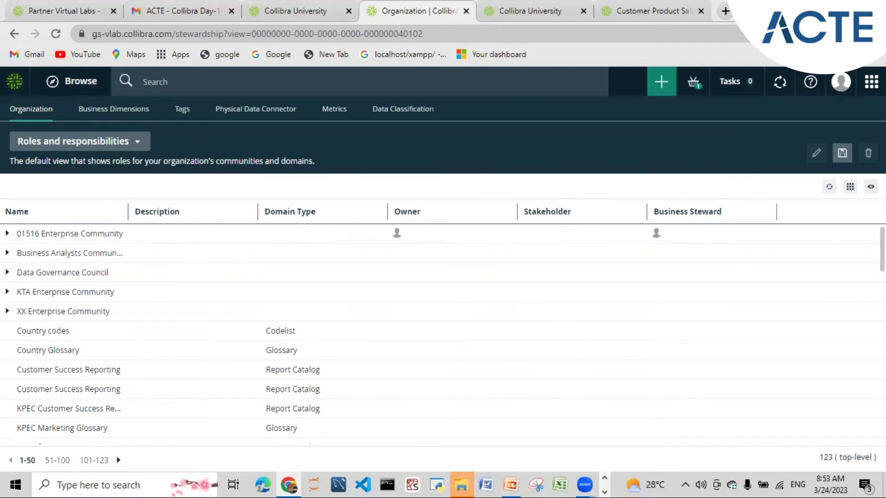
Add Chief Data Officer, Community Manager, Data Analyst Level 1, Data Category Manager and Data Custodian fields to the Roles and responsibilities view.
{"action": "left_click", "coordinate": [849, 188]}
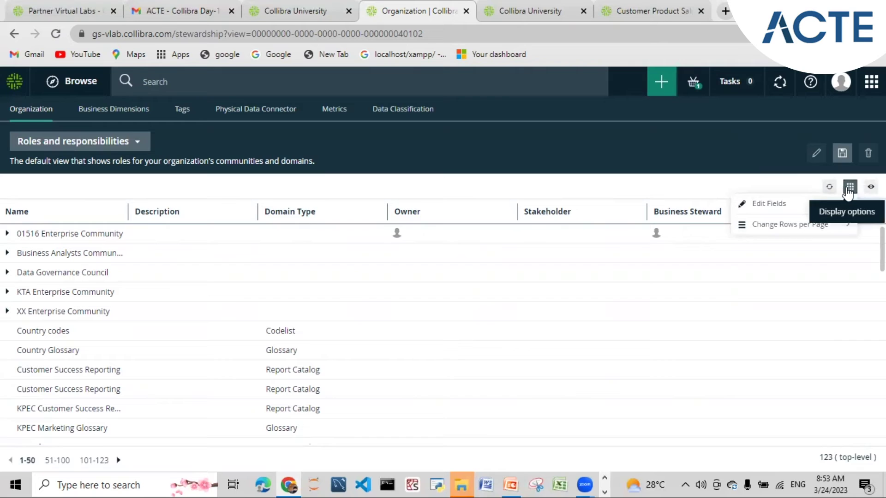
{"action": "left_click", "coordinate": [786, 205]}
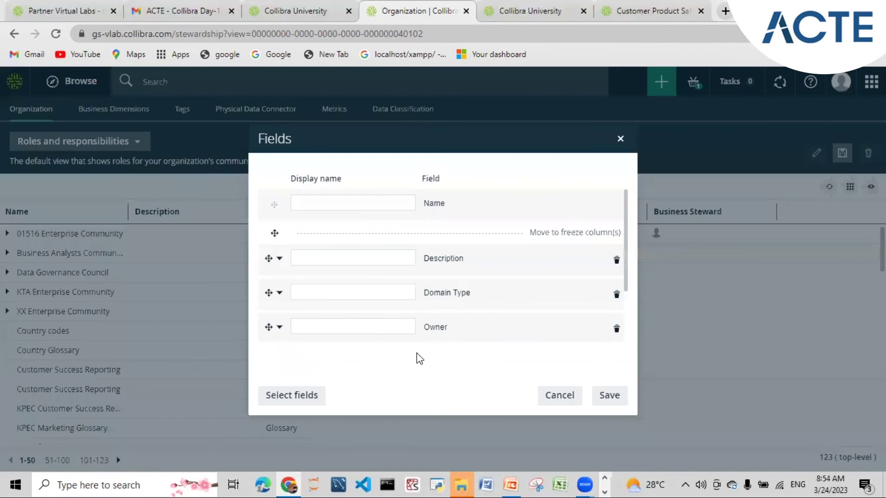
{"action": "left_click", "coordinate": [316, 396]}
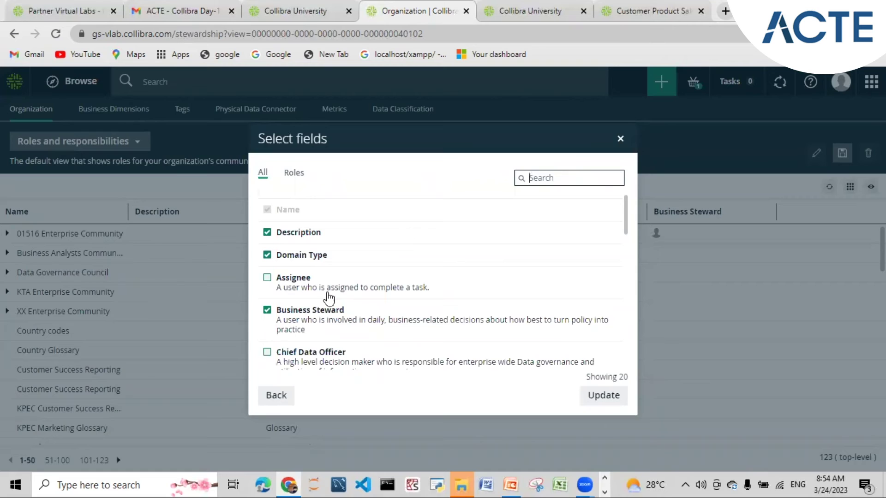
{"action": "left_click", "coordinate": [266, 353]}
{"action": "scroll", "coordinate": [307, 295], "scroll_direction": "down", "scroll_amount": 3}
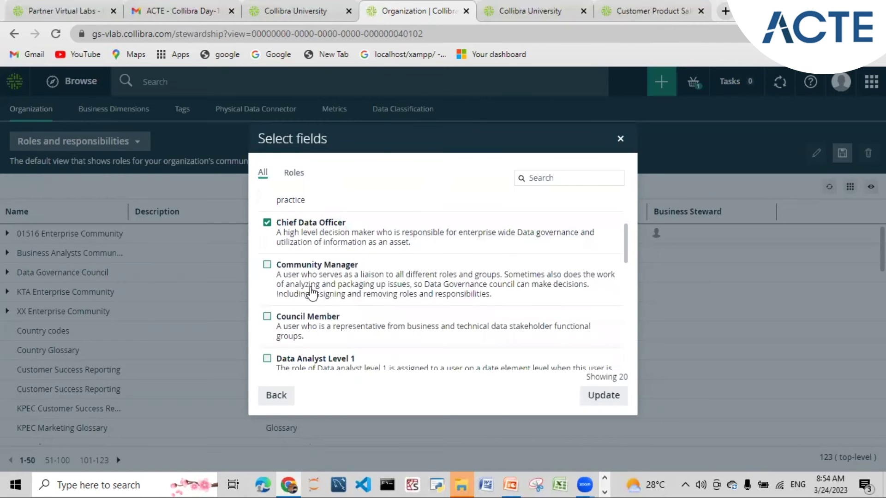
{"action": "left_click", "coordinate": [267, 264]}
{"action": "scroll", "coordinate": [305, 296], "scroll_direction": "down", "scroll_amount": 3}
{"action": "left_click", "coordinate": [267, 229]}
{"action": "left_click", "coordinate": [268, 313]}
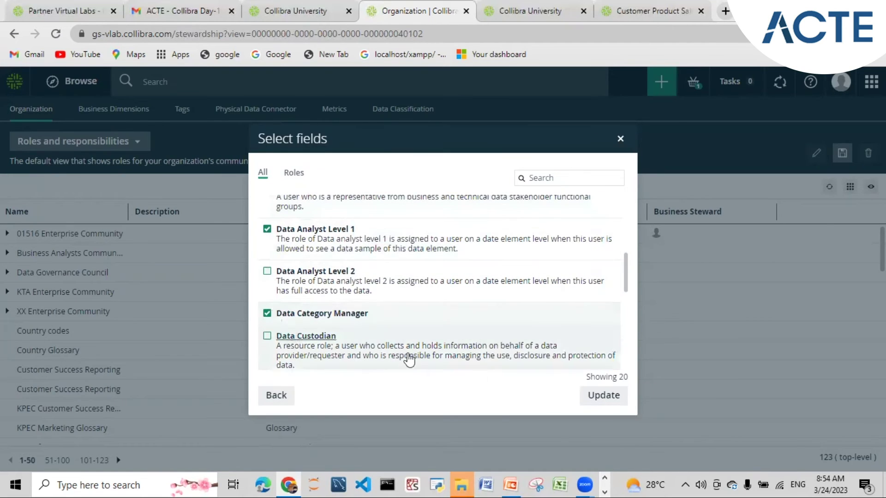
{"action": "left_click", "coordinate": [604, 397]}
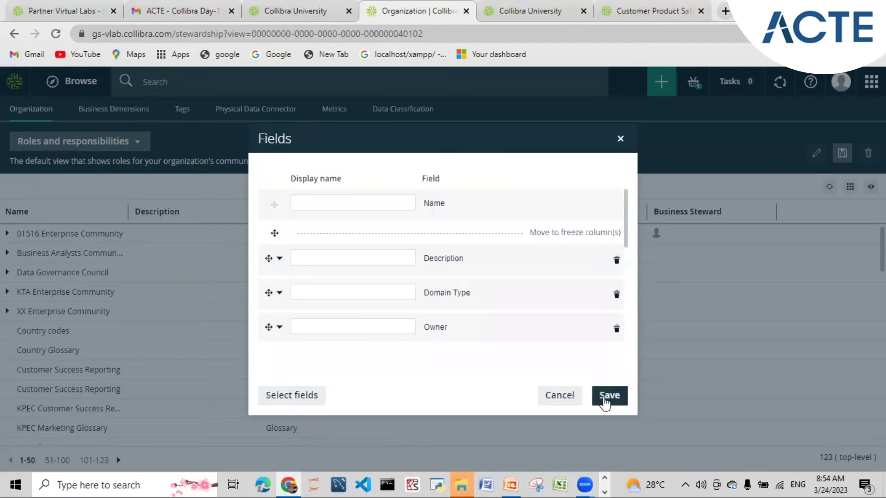
{"action": "left_click", "coordinate": [605, 401]}
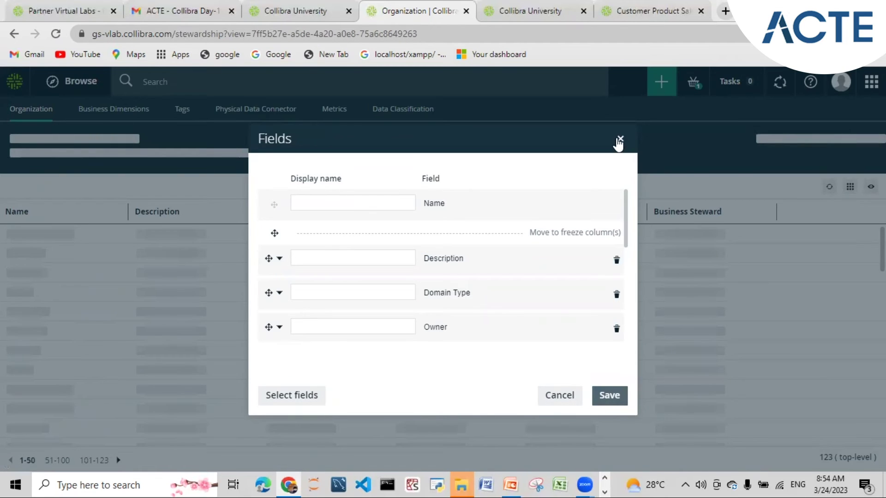
{"action": "left_click", "coordinate": [569, 447]}
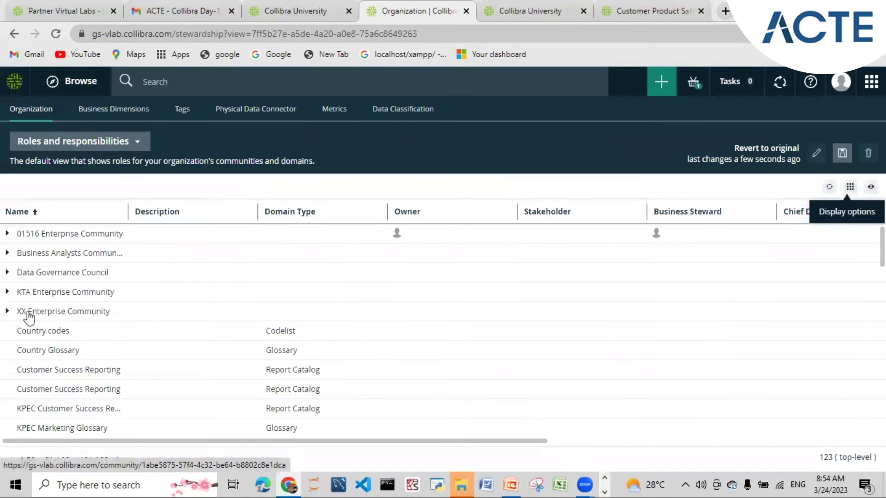
Look through the communities and domains in the Stewardship table and expand Business Analysts Community.
{"action": "scroll", "coordinate": [421, 361], "scroll_direction": "down", "scroll_amount": 4}
{"action": "scroll", "coordinate": [422, 362], "scroll_direction": "up", "scroll_amount": 3}
{"action": "scroll", "coordinate": [424, 362], "scroll_direction": "up", "scroll_amount": 3}
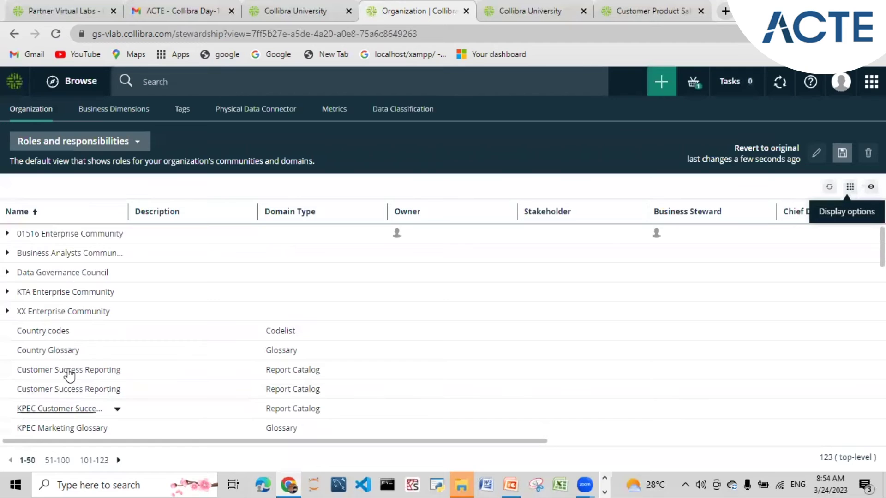
{"action": "scroll", "coordinate": [69, 372], "scroll_direction": "down", "scroll_amount": 4}
{"action": "scroll", "coordinate": [69, 371], "scroll_direction": "up", "scroll_amount": 5}
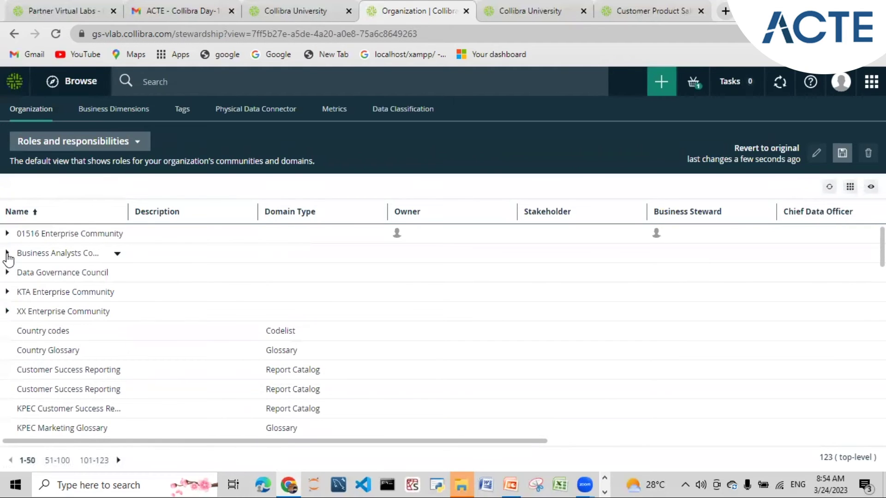
{"action": "left_click", "coordinate": [7, 273]}
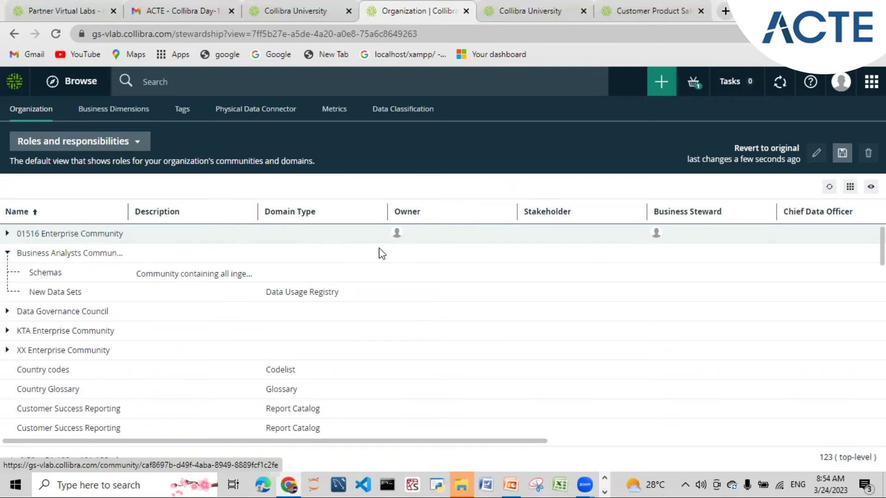
{"action": "scroll", "coordinate": [130, 364], "scroll_direction": "down", "scroll_amount": 1}
{"action": "scroll", "coordinate": [130, 364], "scroll_direction": "up", "scroll_amount": 1}
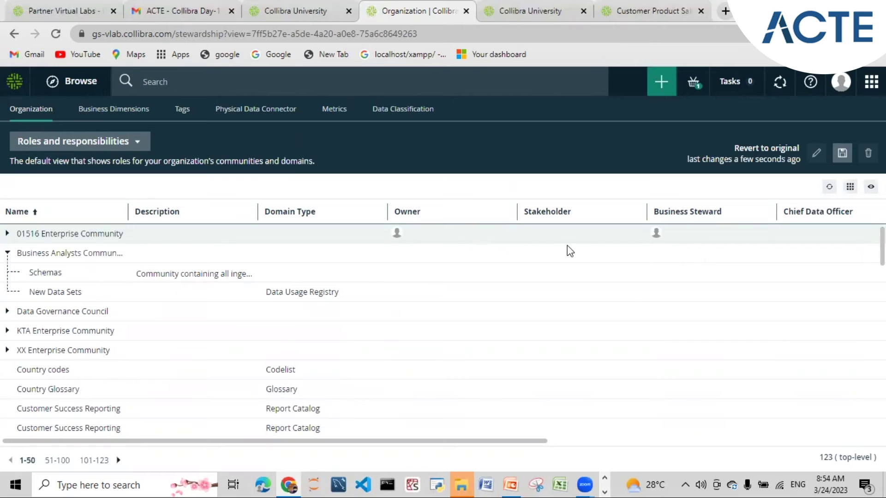
Open the Data Custodians group assigned to Schemas in the Data Custodian column.
{"action": "left_click_drag", "start_coordinate": [421, 440], "coordinate": [817, 445]}
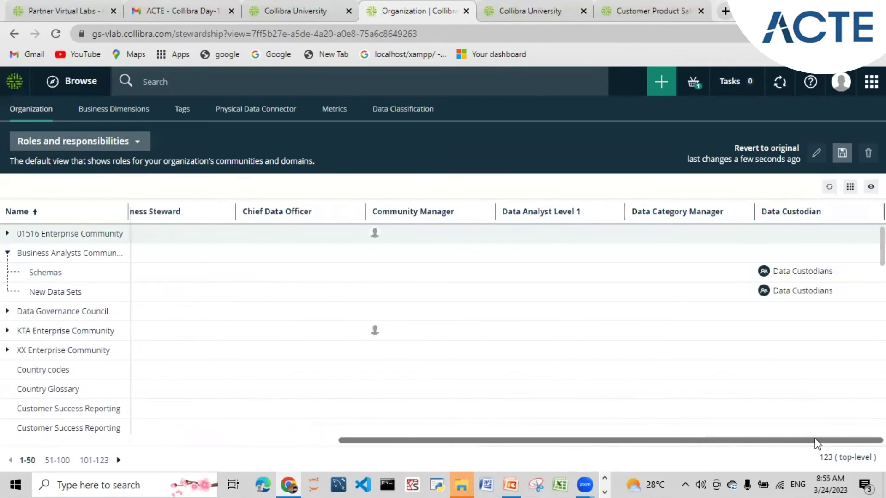
{"action": "mouse_move", "coordinate": [802, 273]}
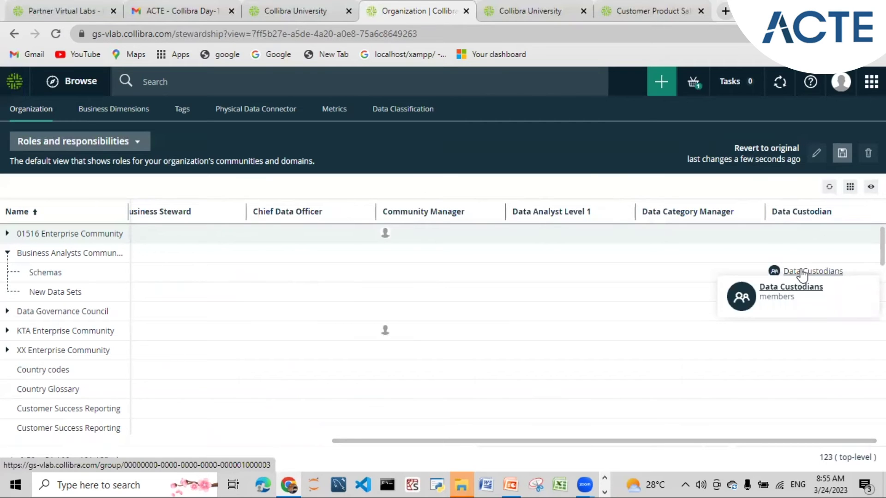
{"action": "left_click", "coordinate": [800, 290]}
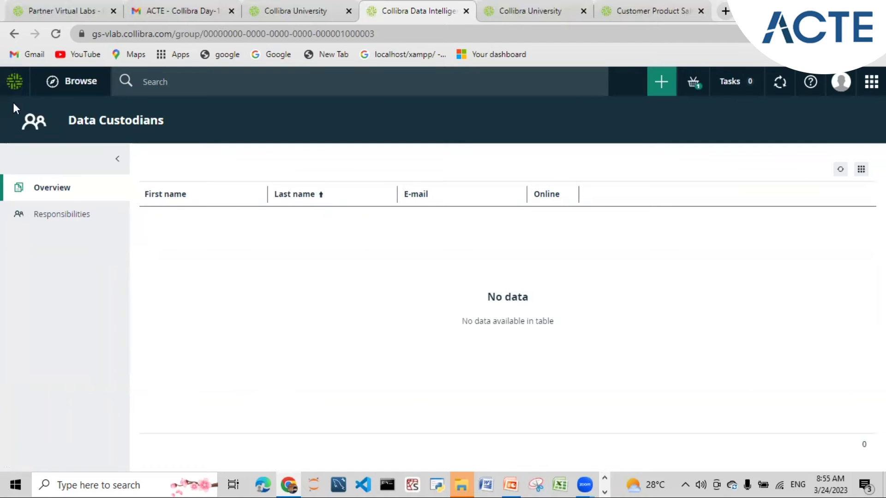
Revisit the role columns on the Stewardship page, and return to the Data Custodians group to view its responsibilities.
{"action": "left_click", "coordinate": [871, 81]}
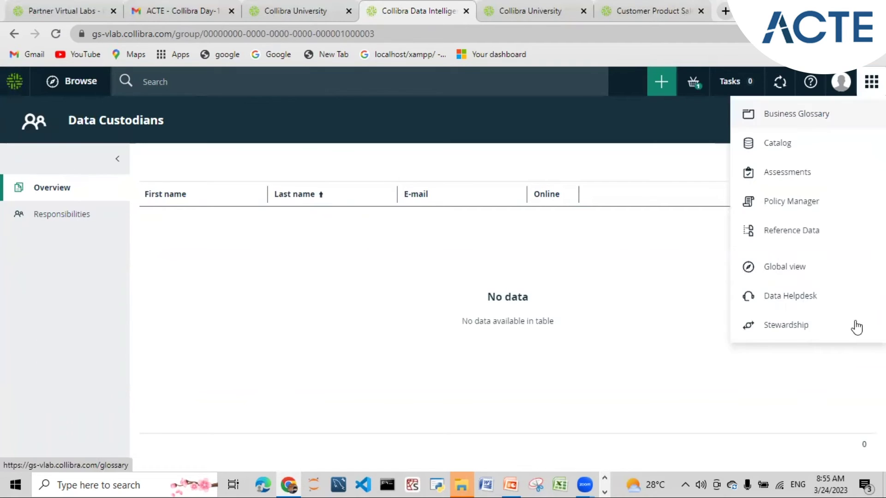
{"action": "left_click", "coordinate": [801, 327]}
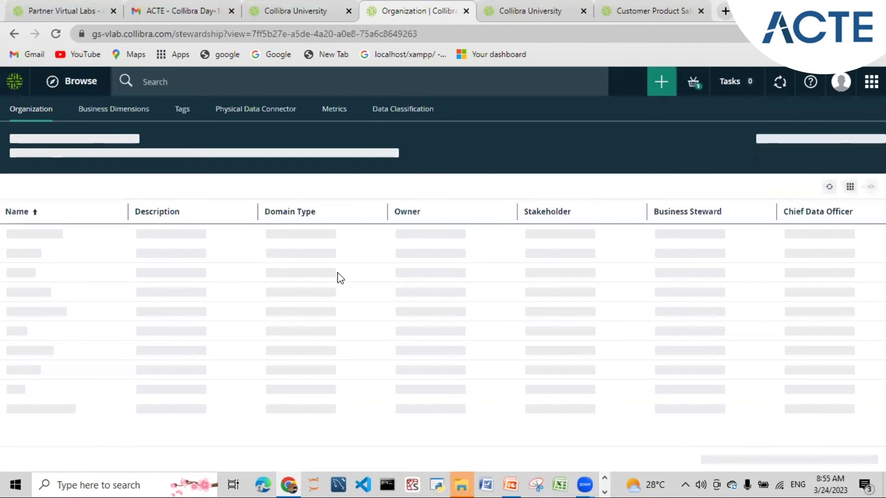
{"action": "left_click_drag", "start_coordinate": [510, 443], "coordinate": [772, 449]}
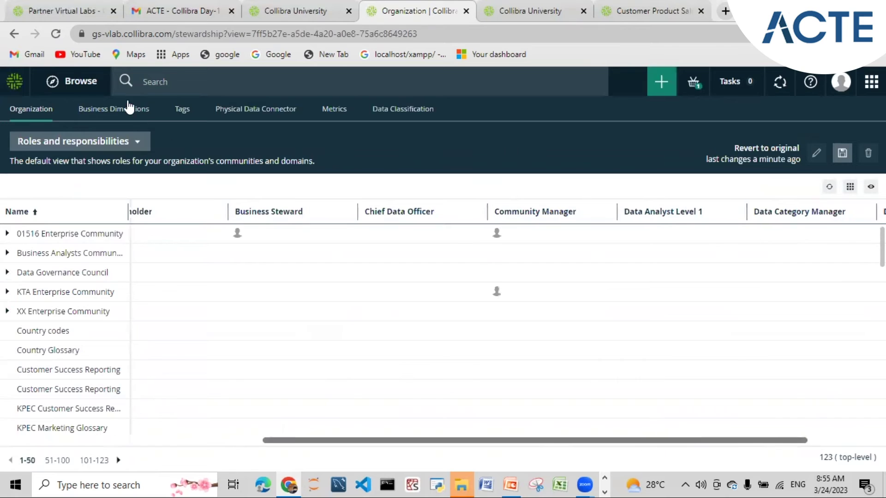
{"action": "left_click", "coordinate": [221, 321]}
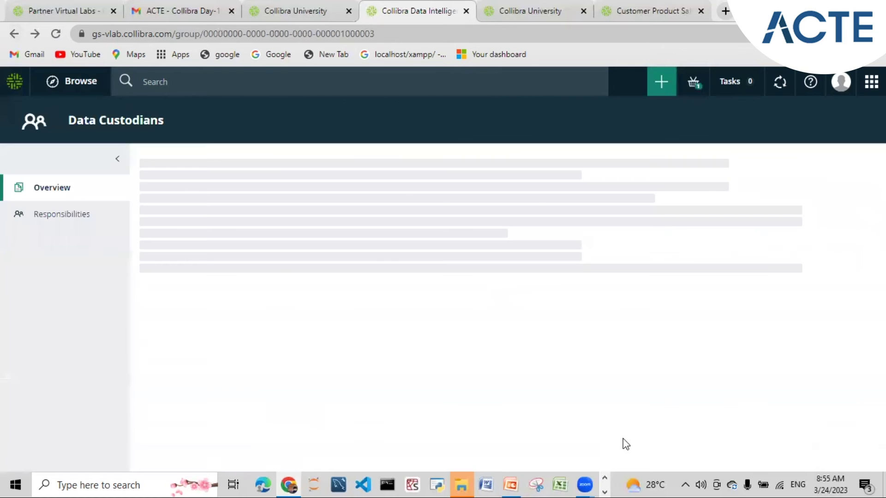
{"action": "left_click", "coordinate": [63, 217]}
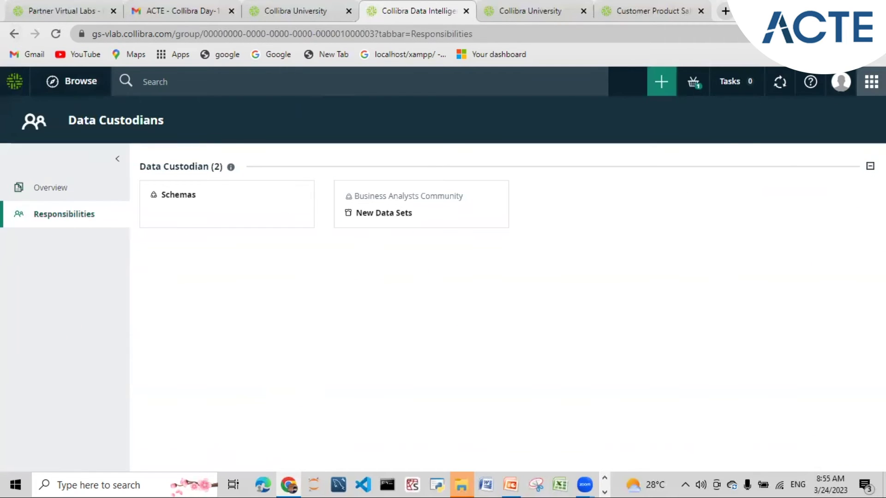
Expand Data Governance Council and 01516 Enterprise Community in the organization browser and open the New Business Terms domain.
{"action": "left_click", "coordinate": [871, 82]}
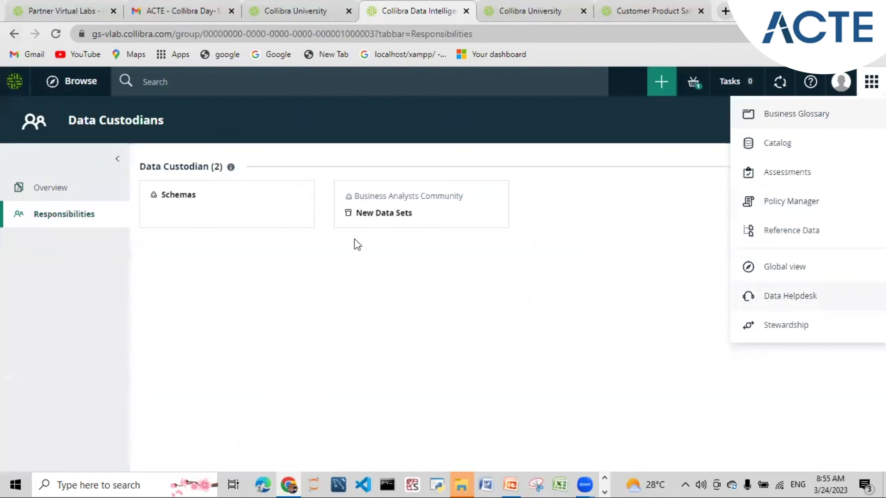
{"action": "left_click", "coordinate": [92, 85]}
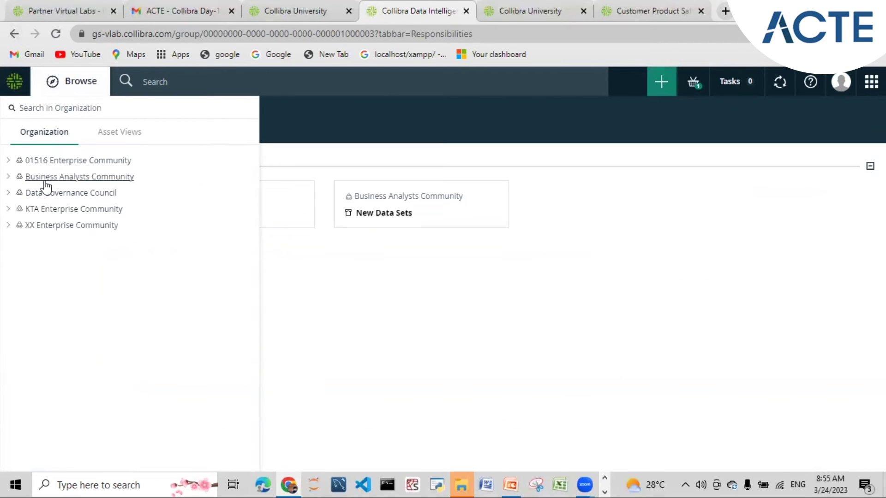
{"action": "left_click", "coordinate": [7, 194]}
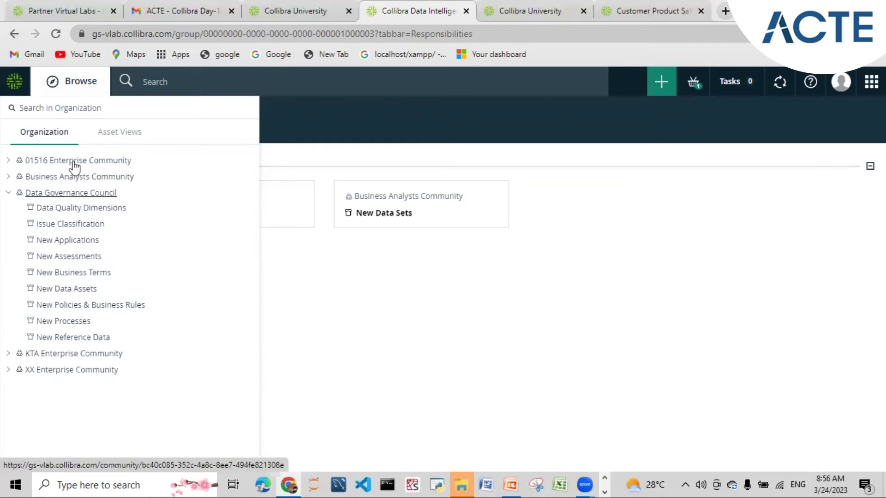
{"action": "left_click", "coordinate": [8, 161]}
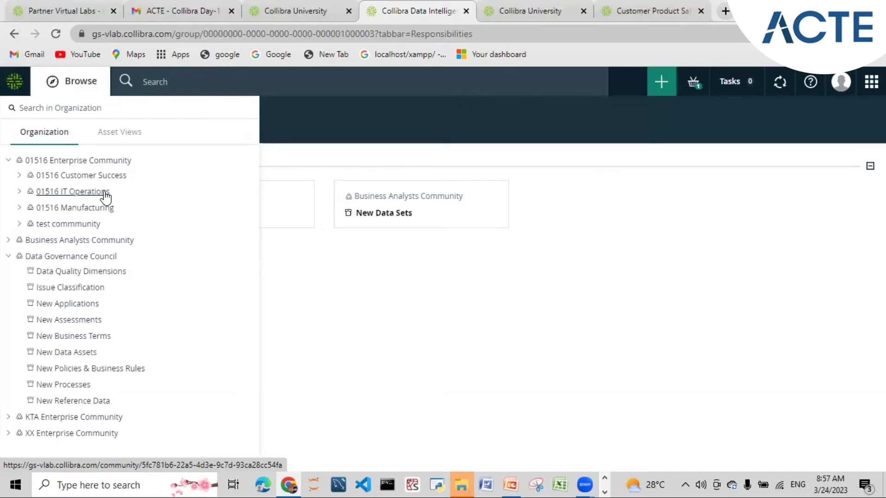
{"action": "left_click", "coordinate": [95, 342]}
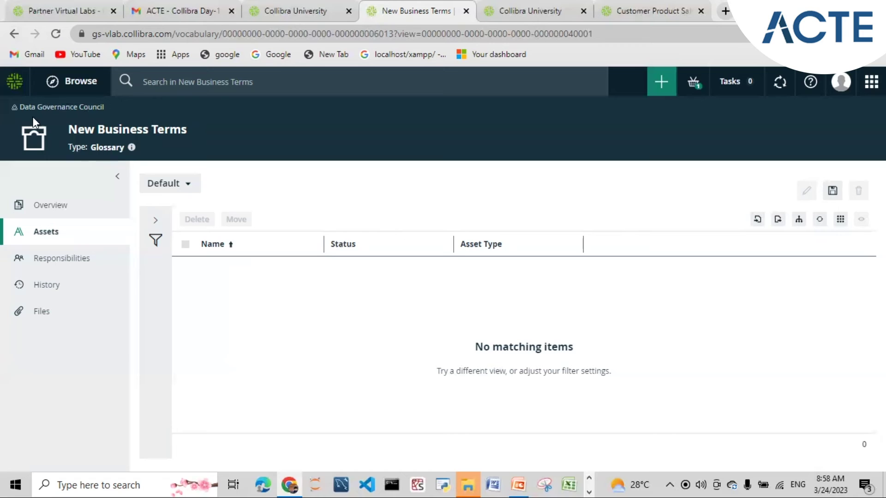
Expand the Business Analysts, Data Governance Council and 01516 Enterprise communities in the organization browser and open the 01516 Customer Success community.
{"action": "left_click", "coordinate": [76, 83]}
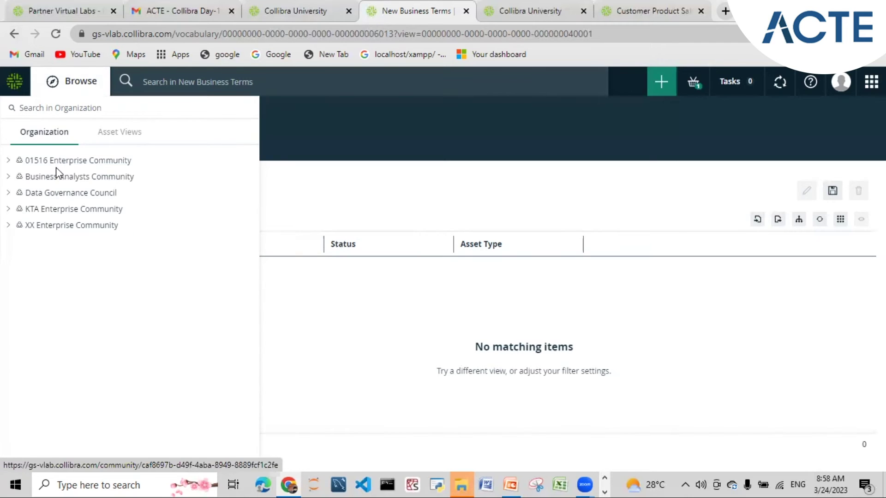
{"action": "left_click", "coordinate": [7, 178]}
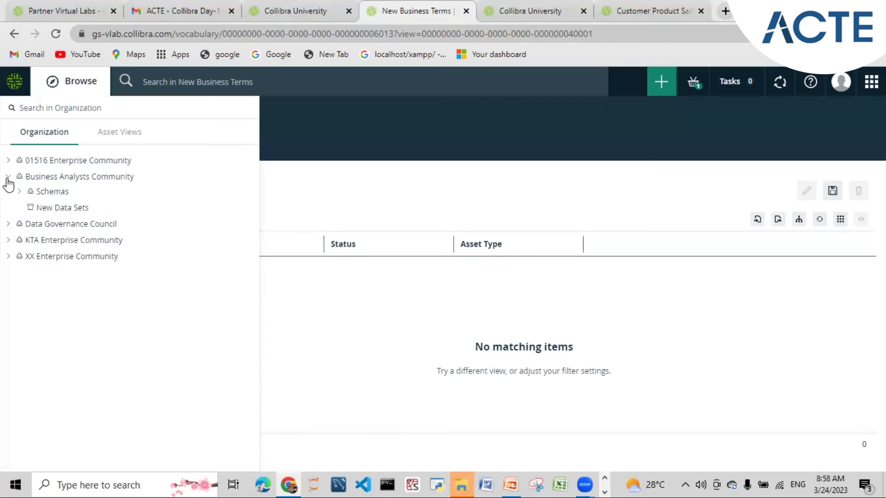
{"action": "left_click", "coordinate": [7, 224]}
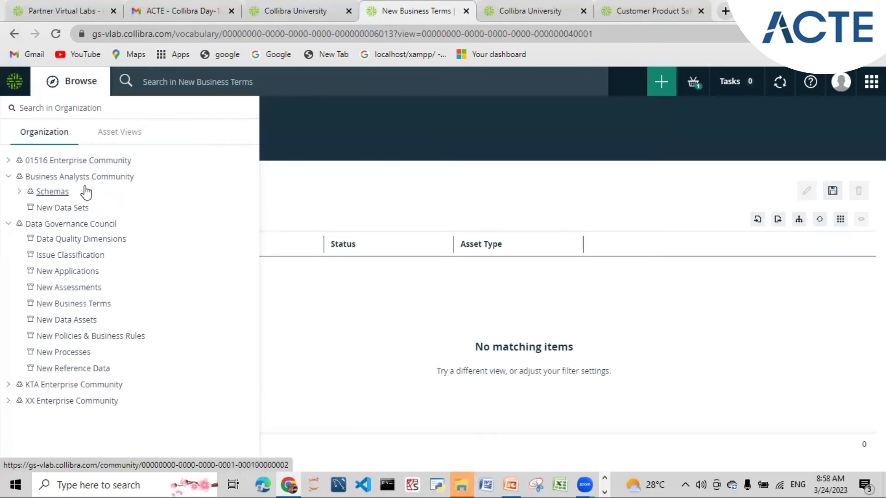
{"action": "left_click", "coordinate": [7, 161]}
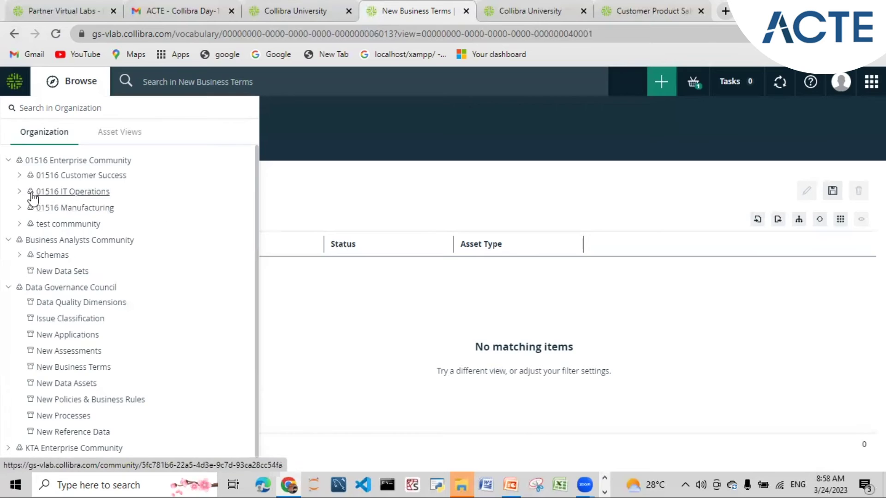
{"action": "left_click", "coordinate": [19, 176]}
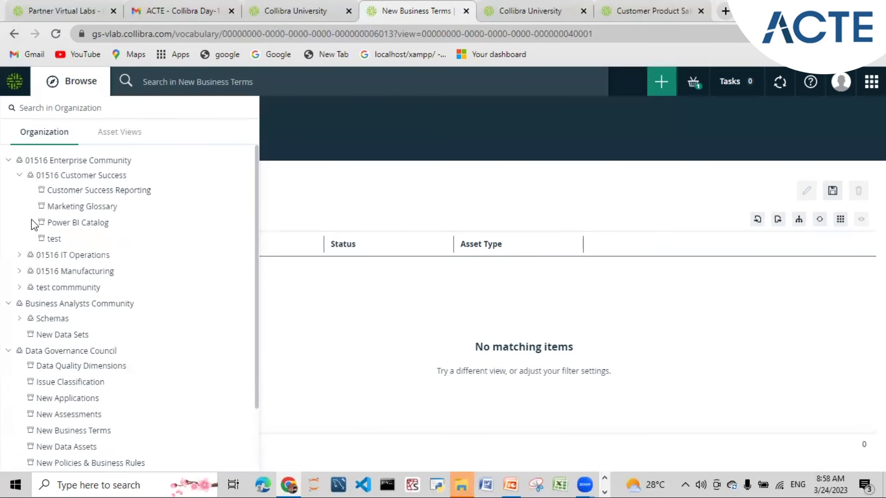
{"action": "left_click", "coordinate": [88, 175]}
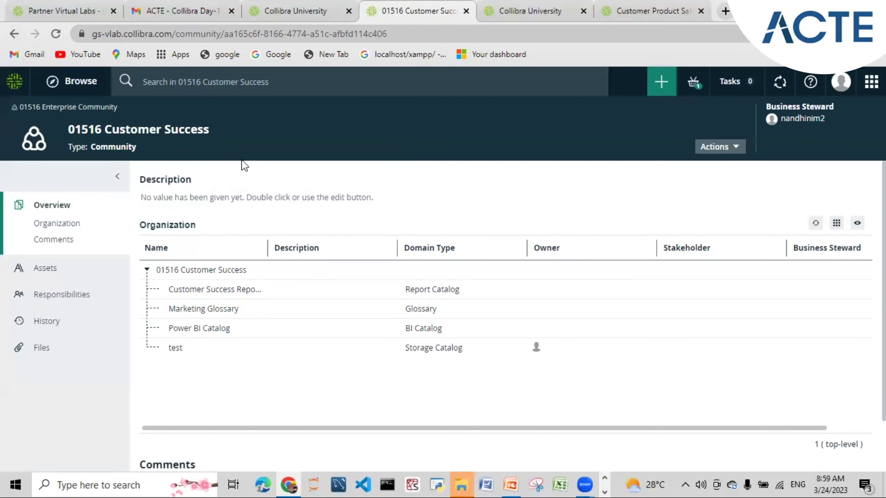
Go to the home dashboard and show the organization's communities in the browser.
{"action": "left_click", "coordinate": [58, 88]}
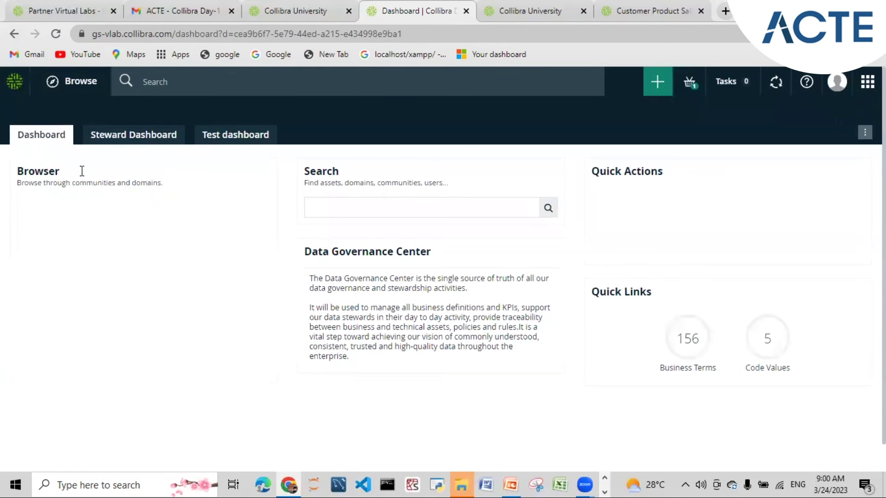
{"action": "mouse_move", "coordinate": [73, 90]}
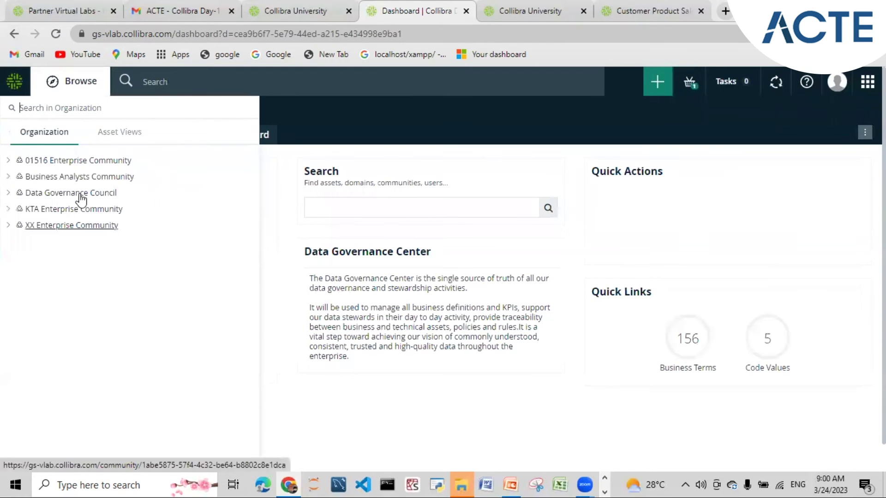
Expand 01516 Enterprise Community, its 01516 Customer Success subcommunity and Data Governance Council in the organization browser, and open the New Business Terms domain.
{"action": "left_click", "coordinate": [7, 160]}
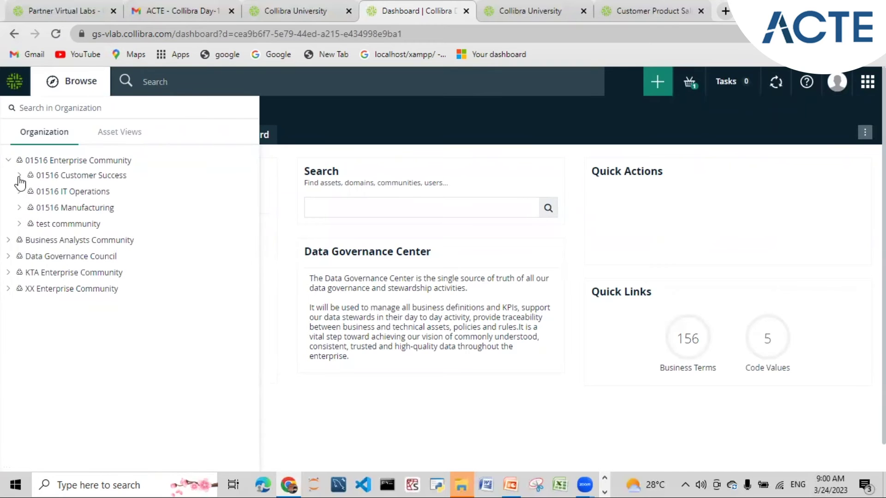
{"action": "left_click", "coordinate": [19, 175]}
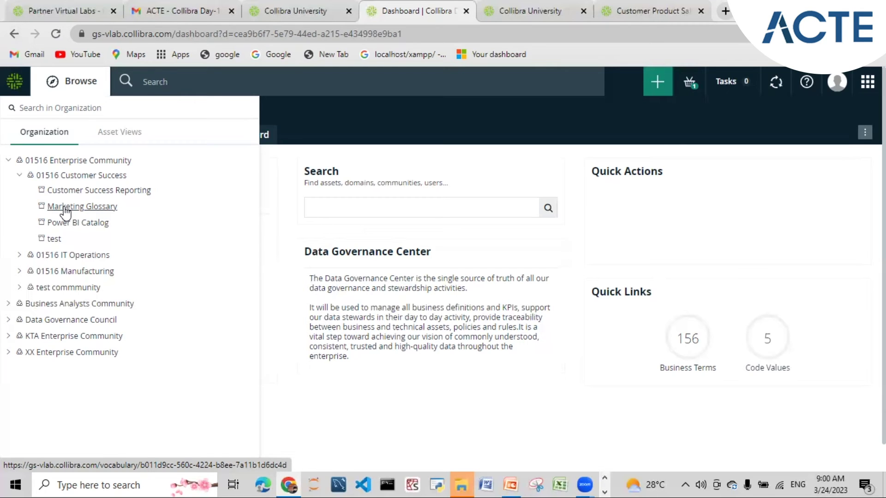
{"action": "left_click", "coordinate": [8, 320]}
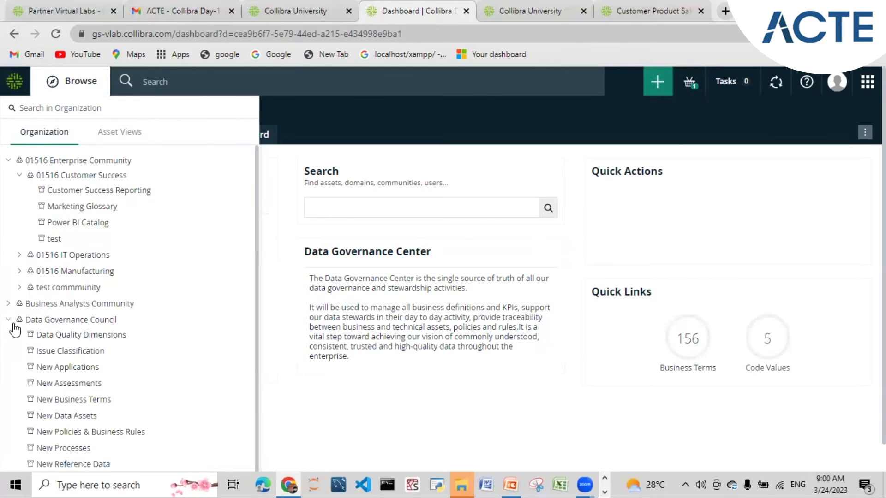
{"action": "right_click", "coordinate": [67, 405]}
{"action": "left_click", "coordinate": [243, 358]}
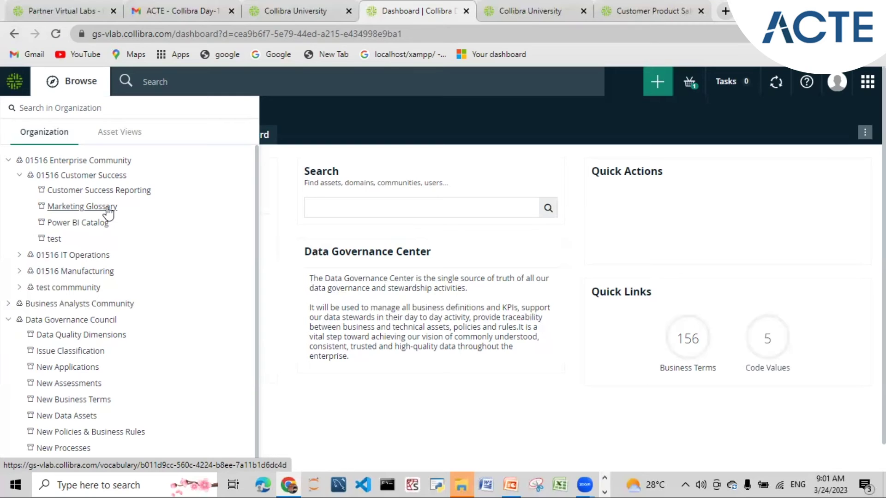
{"action": "left_click", "coordinate": [94, 401]}
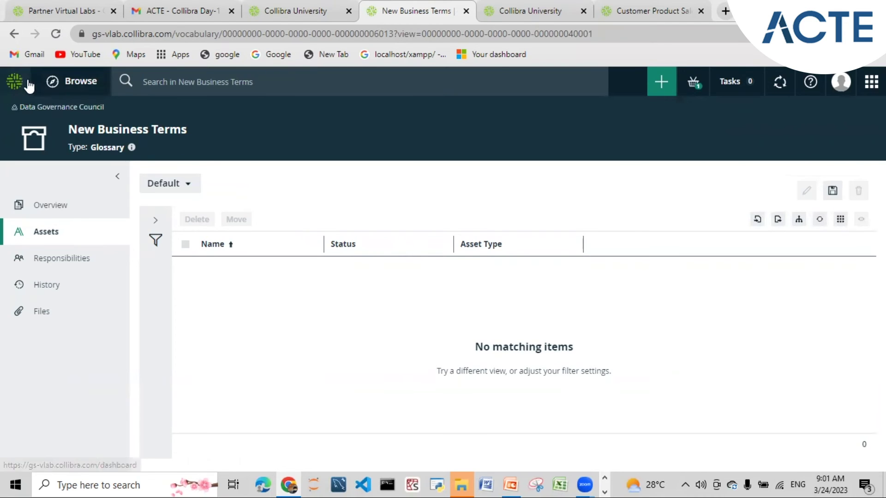
Show the domains under Data Governance Council in the organization browser, and return to the New Business Terms page.
{"action": "left_click", "coordinate": [61, 83]}
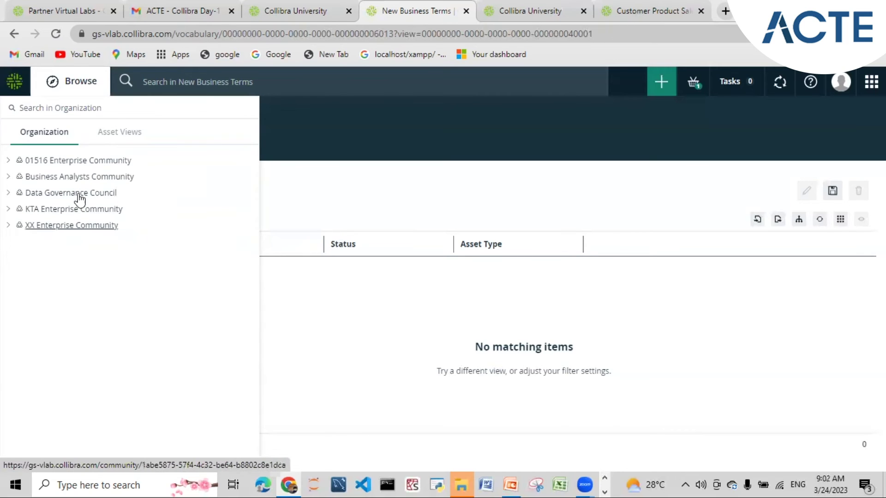
{"action": "left_click", "coordinate": [9, 194]}
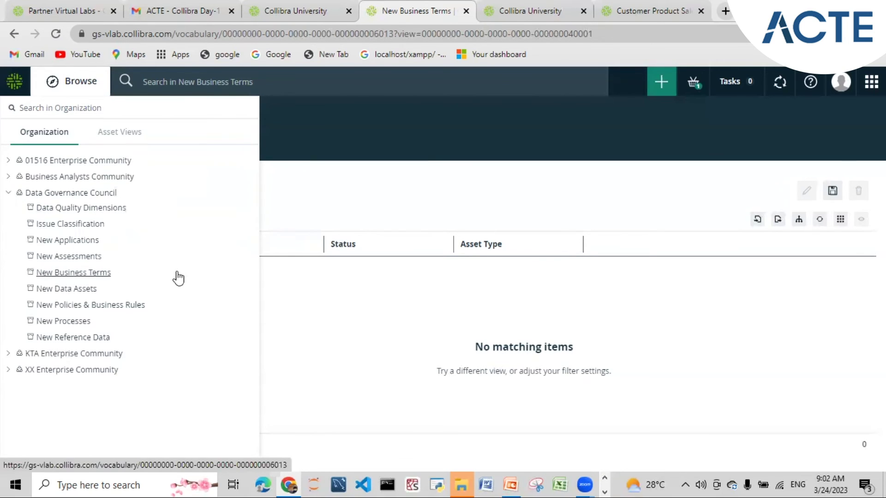
{"action": "left_click", "coordinate": [325, 289]}
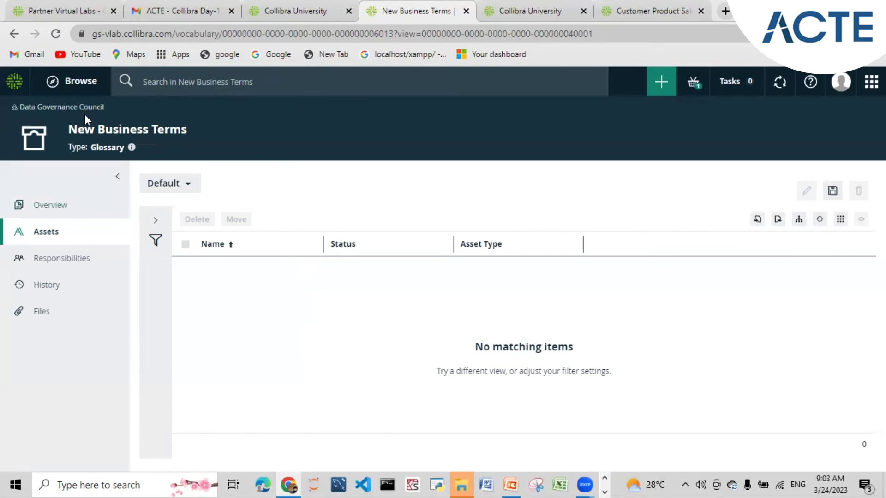
{"action": "left_click", "coordinate": [73, 88]}
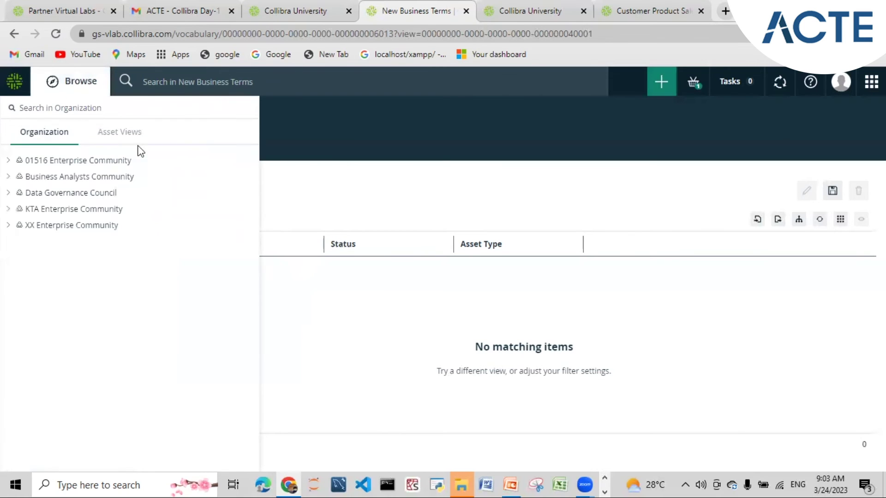
{"action": "left_click", "coordinate": [346, 163]}
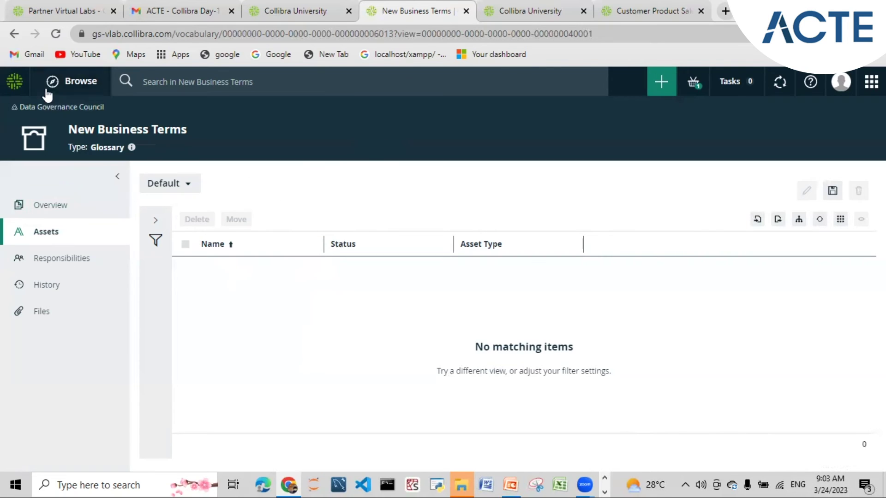
Open 01516 Enterprise Community from the home dashboard and start creating a community with 01516 Enterprise Community as its parent.
{"action": "left_click", "coordinate": [21, 83]}
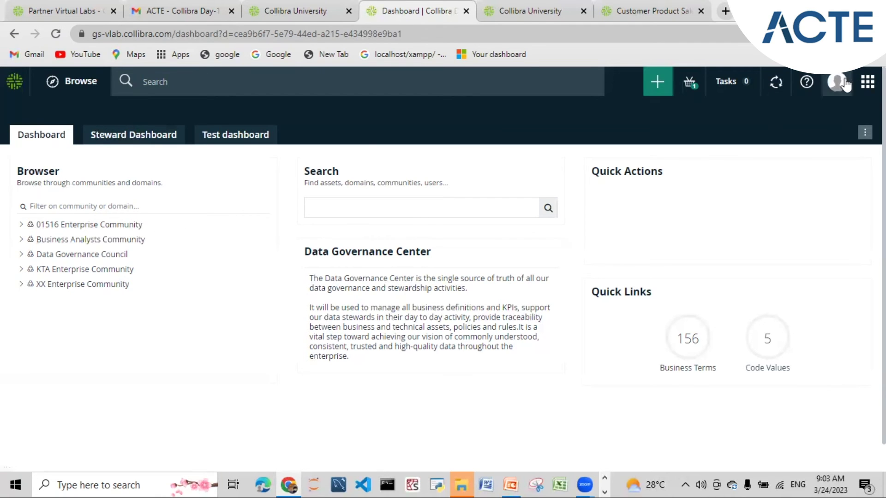
{"action": "left_click", "coordinate": [81, 228]}
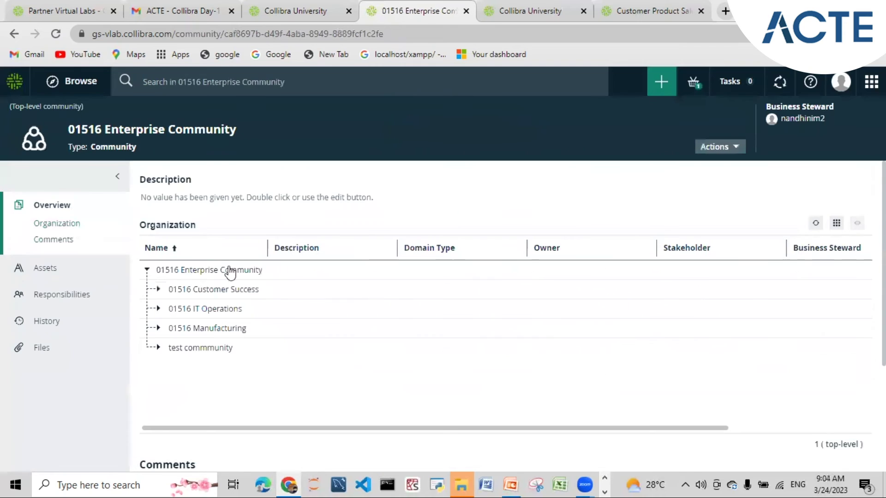
{"action": "left_click", "coordinate": [660, 86]}
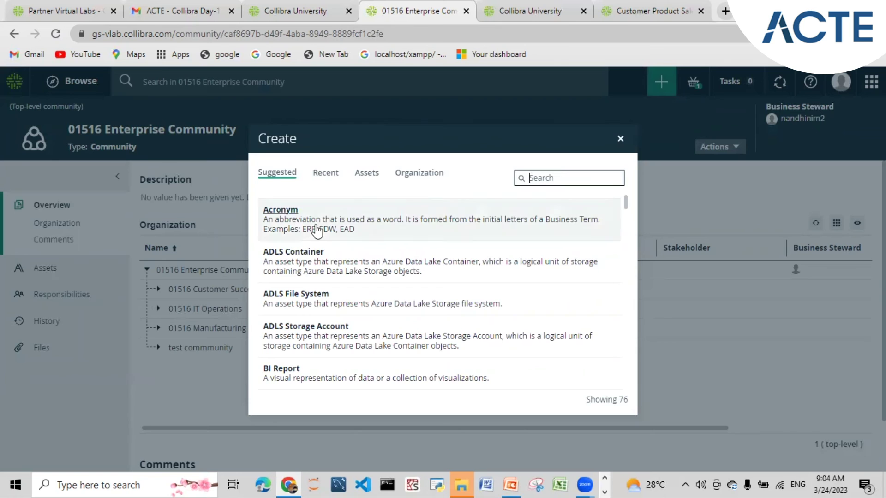
{"action": "left_click", "coordinate": [575, 182]}
{"action": "left_click", "coordinate": [432, 179]}
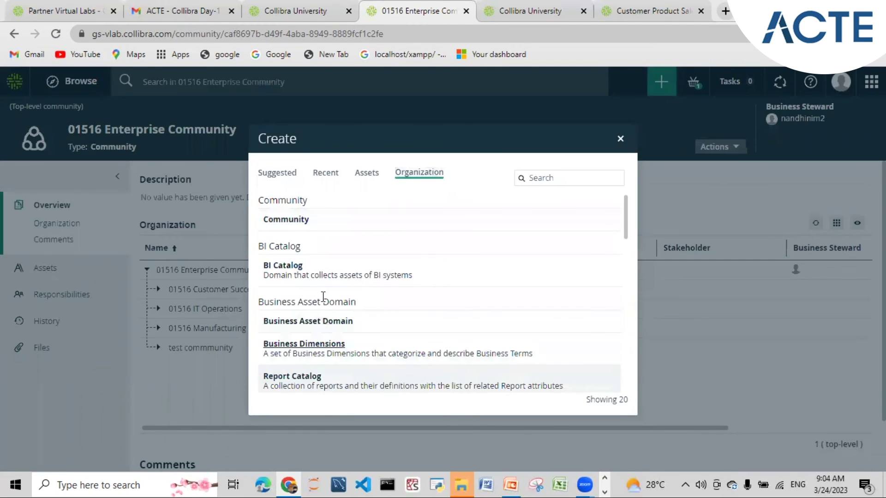
{"action": "left_click", "coordinate": [296, 221]}
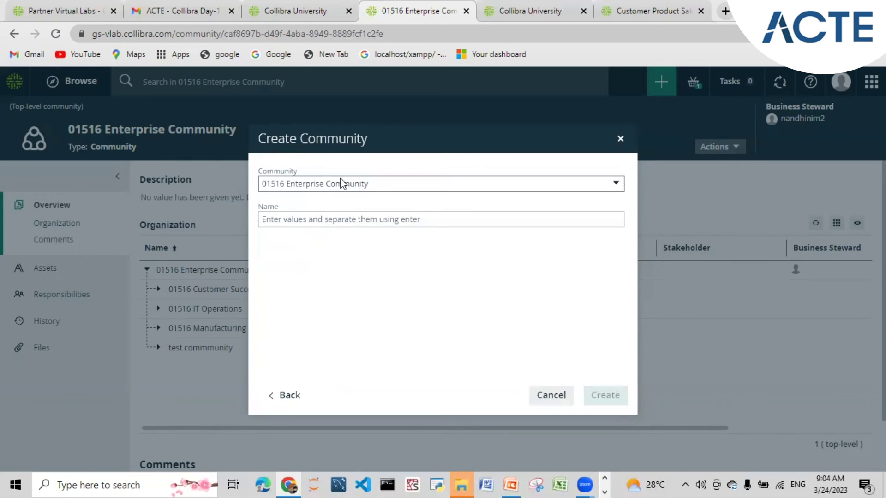
{"action": "left_click", "coordinate": [372, 185]}
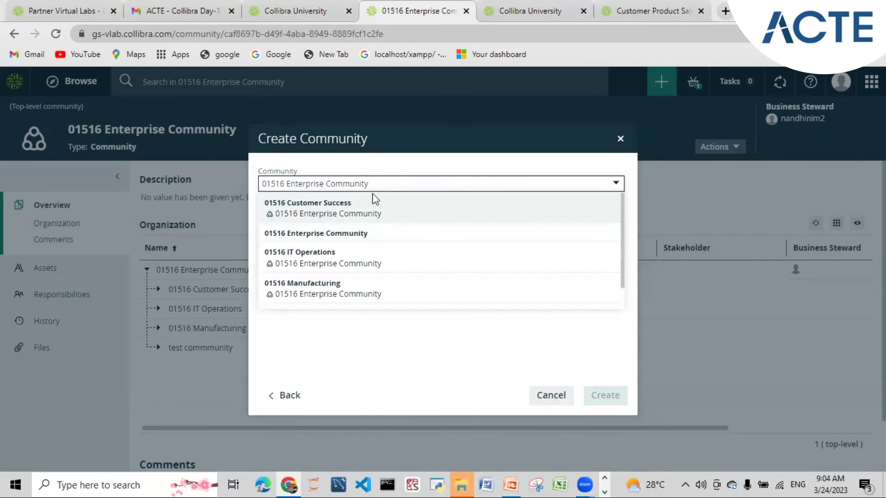
{"action": "left_click", "coordinate": [354, 349]}
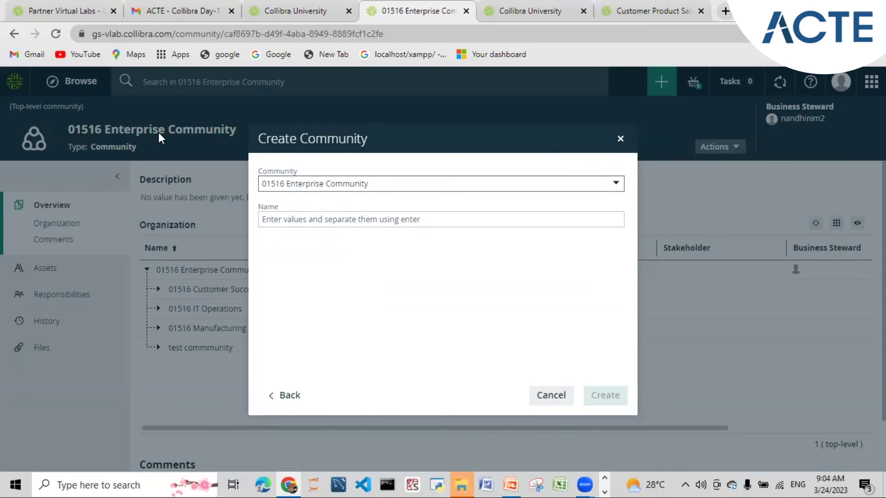
Add "24 customer success" as the first name for the new communities.
{"action": "left_click", "coordinate": [295, 222]}
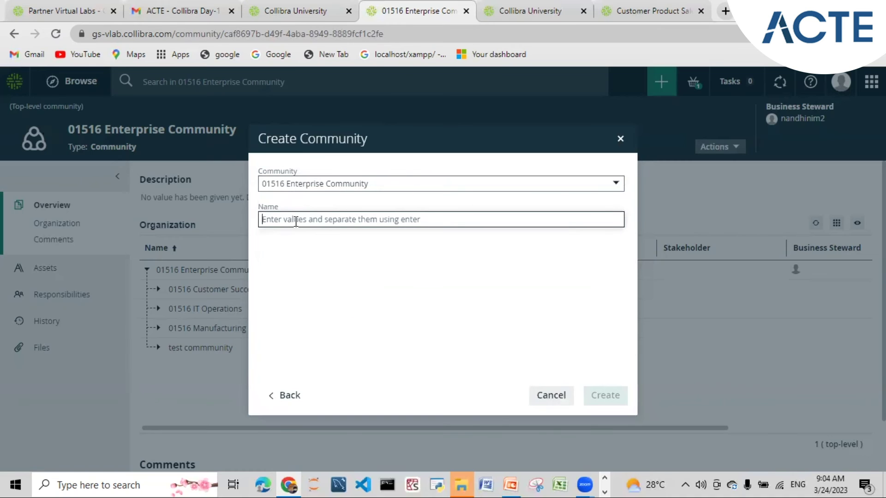
{"action": "type", "text": "24"}
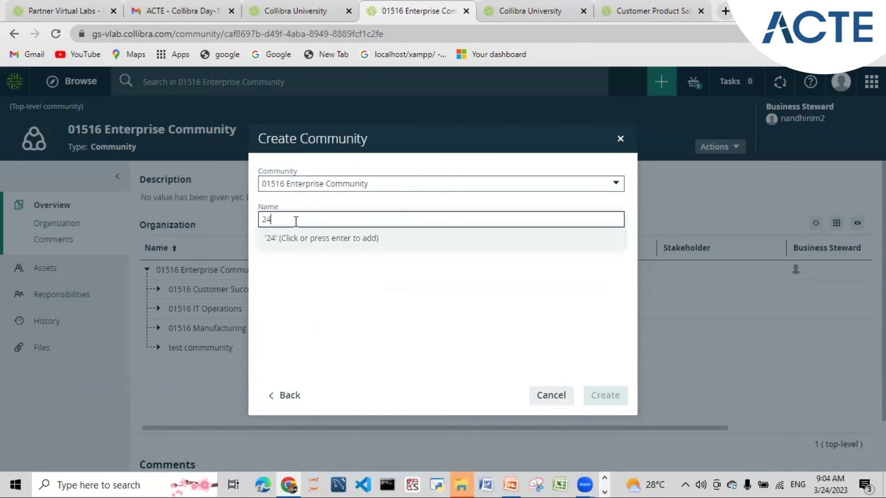
{"action": "type", "text": " custpo"}
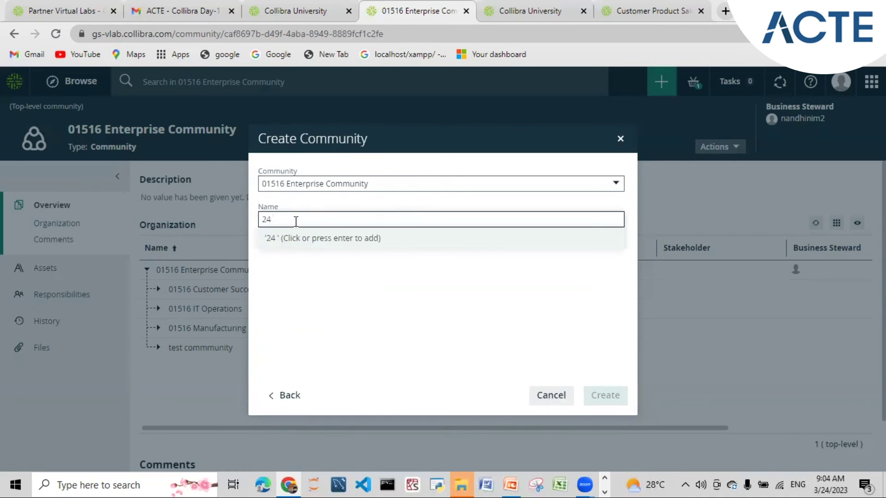
{"action": "key", "text": "BackSpace"}
{"action": "key", "text": "BackSpace"}
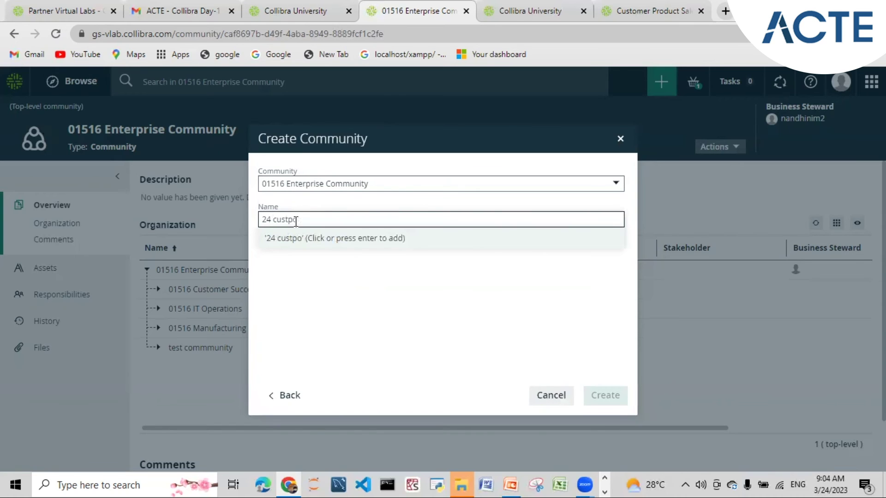
{"action": "type", "text": "omer"}
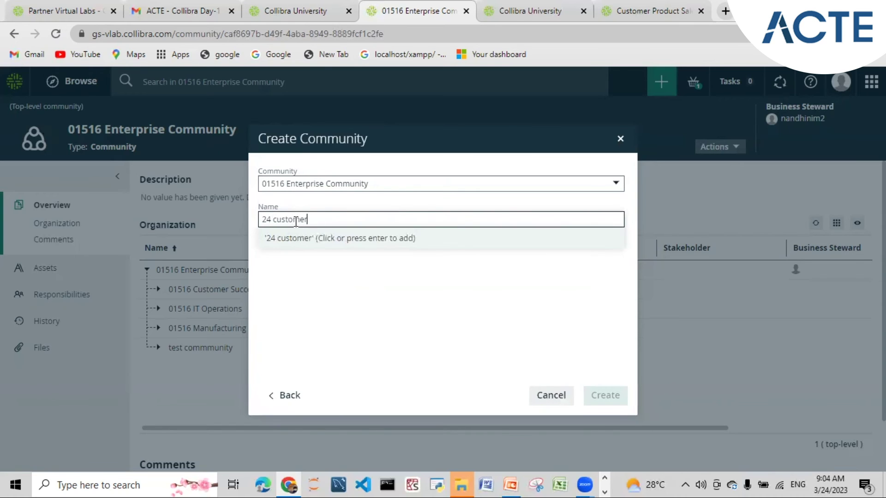
{"action": "type", "text": " success"}
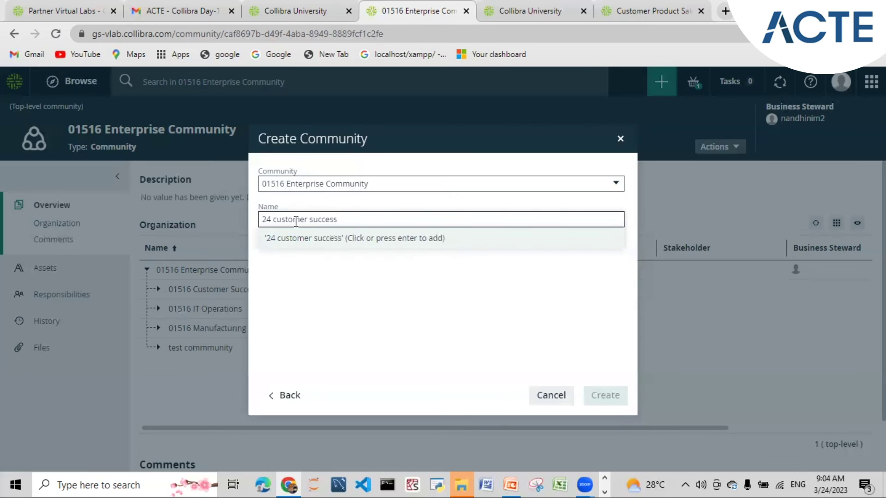
{"action": "key", "text": "Return"}
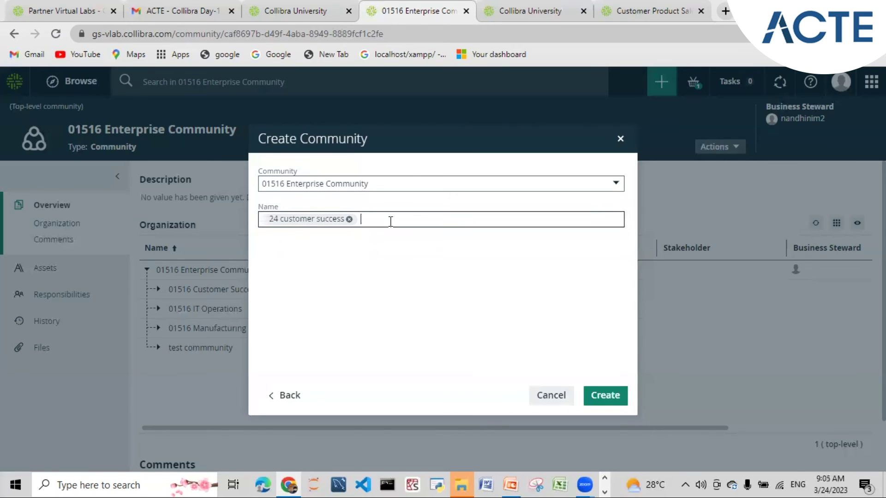
Add "24 it operatons" as the second name for the new communities.
{"action": "type", "text": "24"}
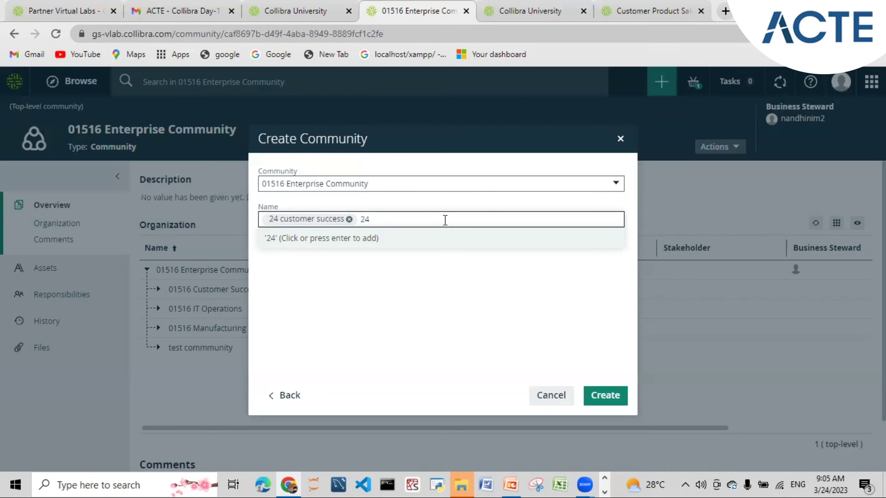
{"action": "type", "text": "it operion"}
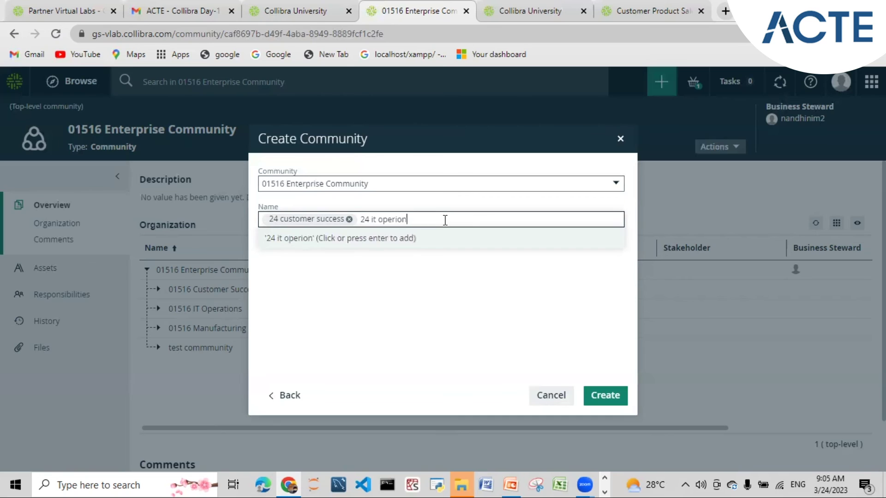
{"action": "key", "text": "BackSpace"}
{"action": "key", "text": "BackSpace"}
{"action": "type", "text": "atiuons"}
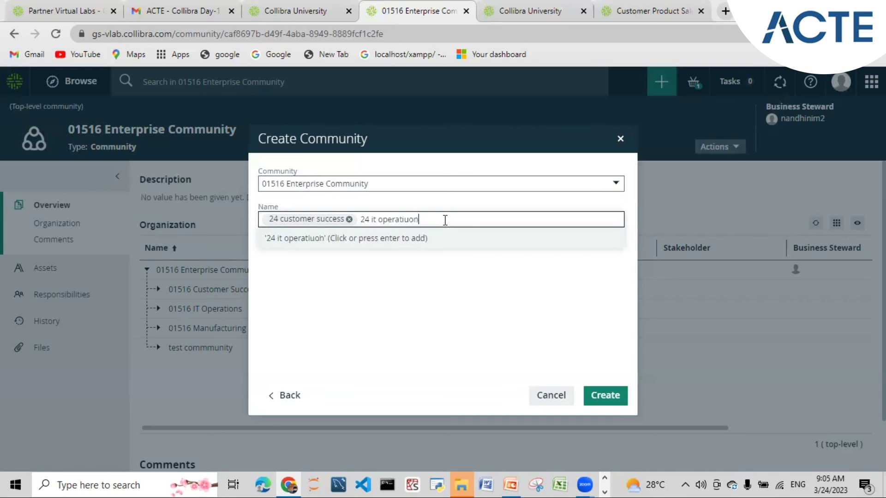
{"action": "key", "text": "BackSpace"}
{"action": "key", "text": "BackSpace"}
{"action": "key", "text": "BackSpace"}
{"action": "key", "text": "BackSpace"}
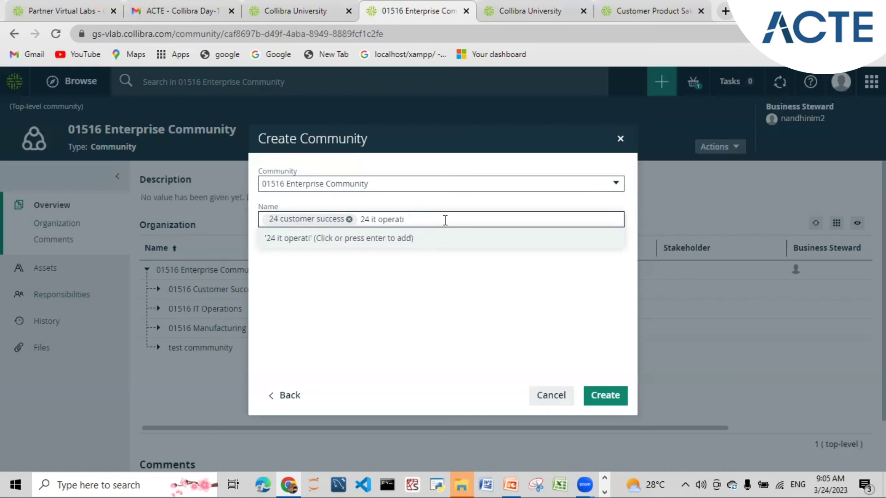
{"action": "key", "text": "BackSpace"}
{"action": "type", "text": "ons"}
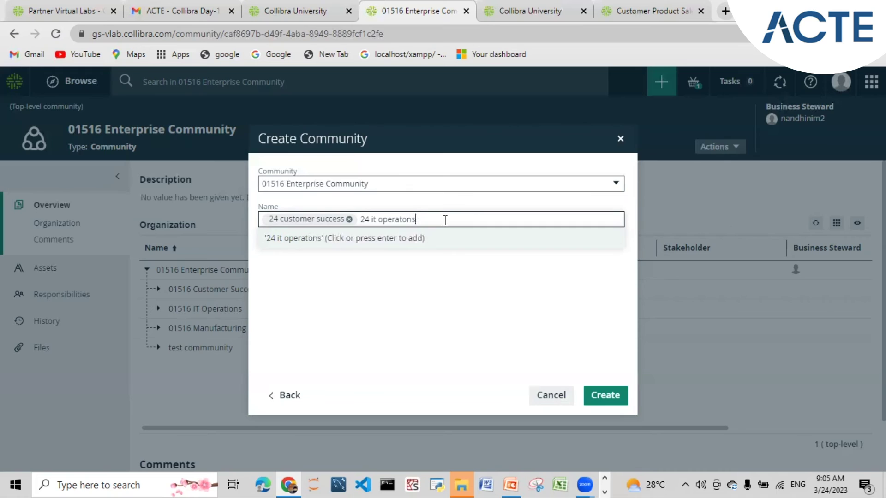
{"action": "key", "text": "Return"}
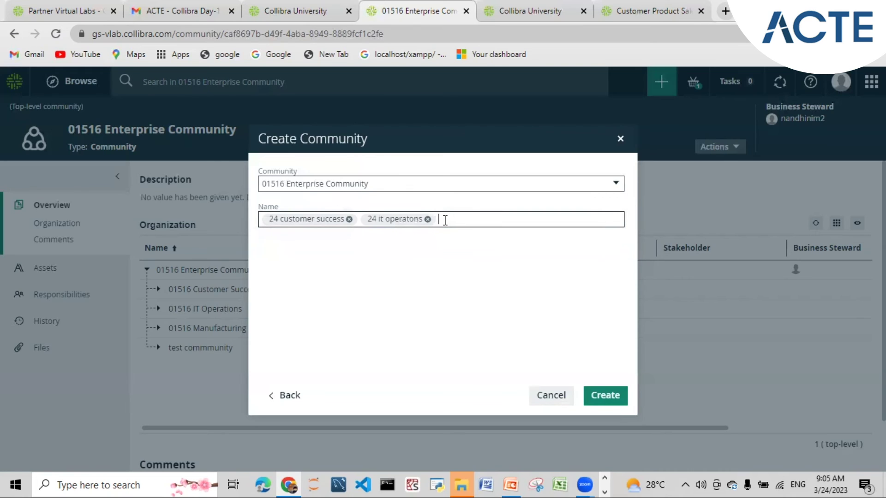
Enter "24 manufacturing" as a third name and create the communities under 01516 Enterprise Community.
{"action": "type", "text": "24 manufactu"}
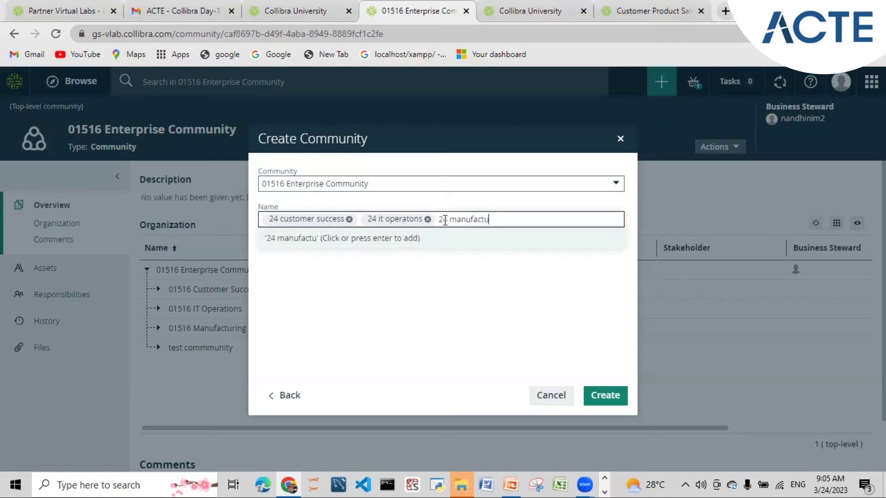
{"action": "type", "text": "ring"}
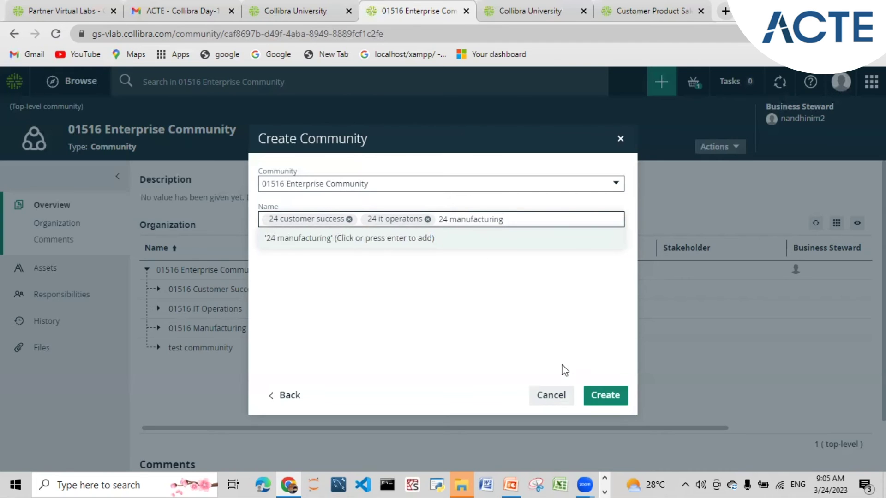
{"action": "left_click", "coordinate": [603, 395]}
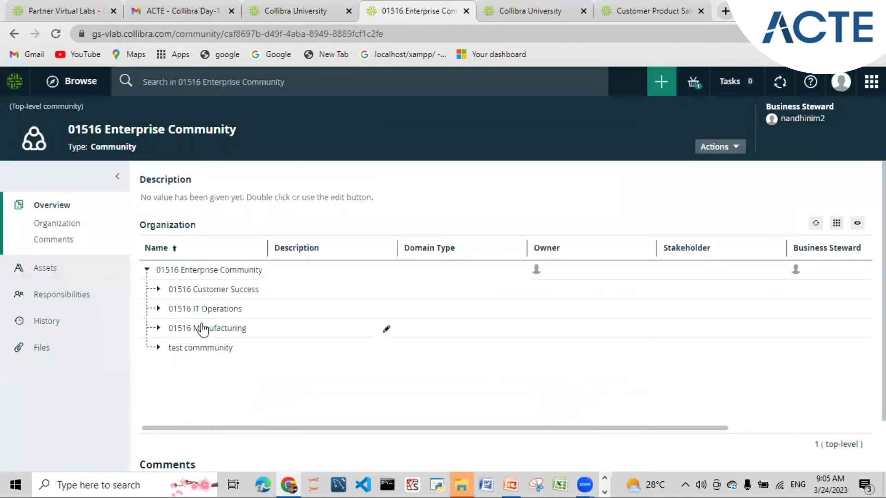
Open the Data Sources view in the Catalog application.
{"action": "scroll", "coordinate": [195, 364], "scroll_direction": "down", "scroll_amount": 1}
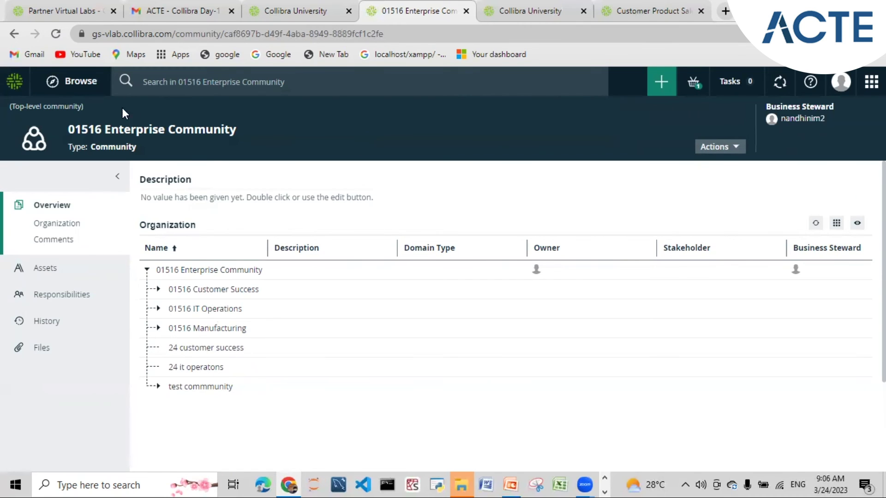
{"action": "left_click", "coordinate": [871, 82]}
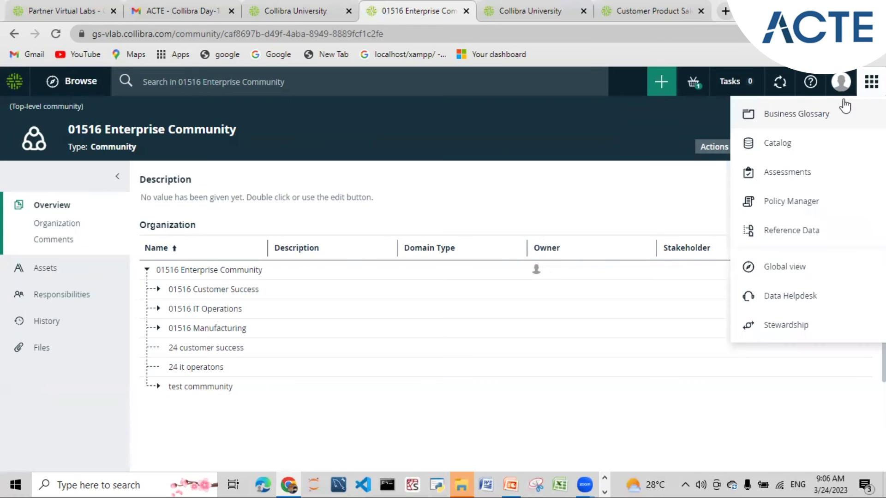
{"action": "left_click", "coordinate": [777, 145]}
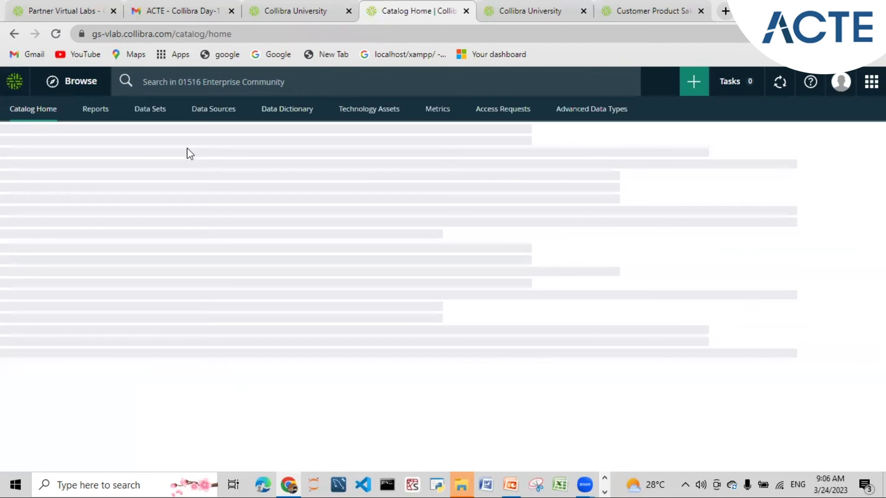
{"action": "left_click", "coordinate": [223, 115]}
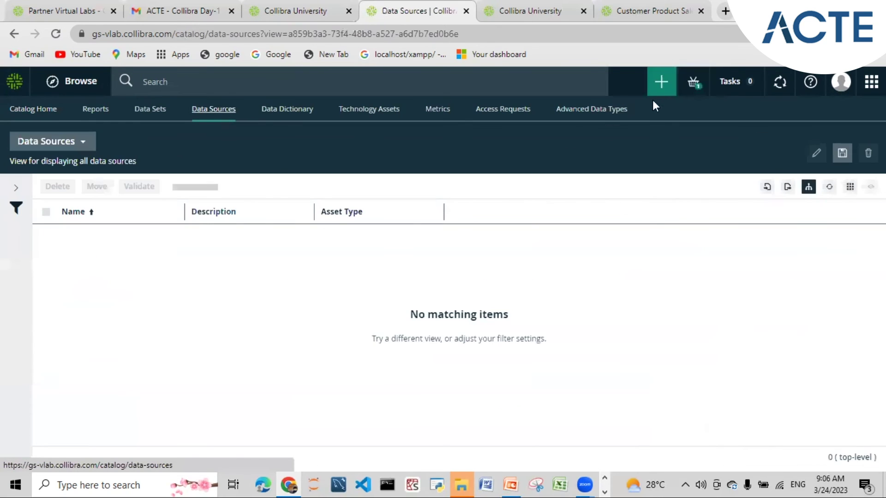
Examine the suggested and organization types that can be created from Data Sources, searching them for "data", and close without creating anything.
{"action": "left_click", "coordinate": [665, 83]}
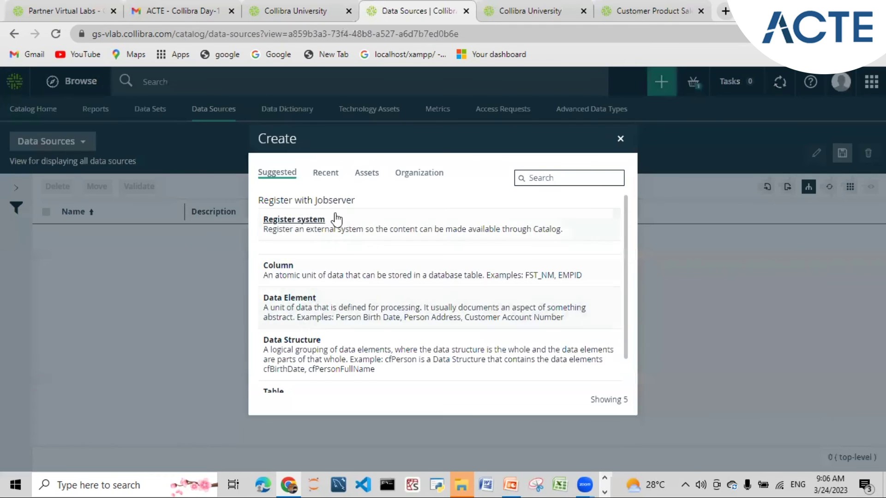
{"action": "left_click", "coordinate": [416, 173]}
{"action": "left_click", "coordinate": [277, 173]}
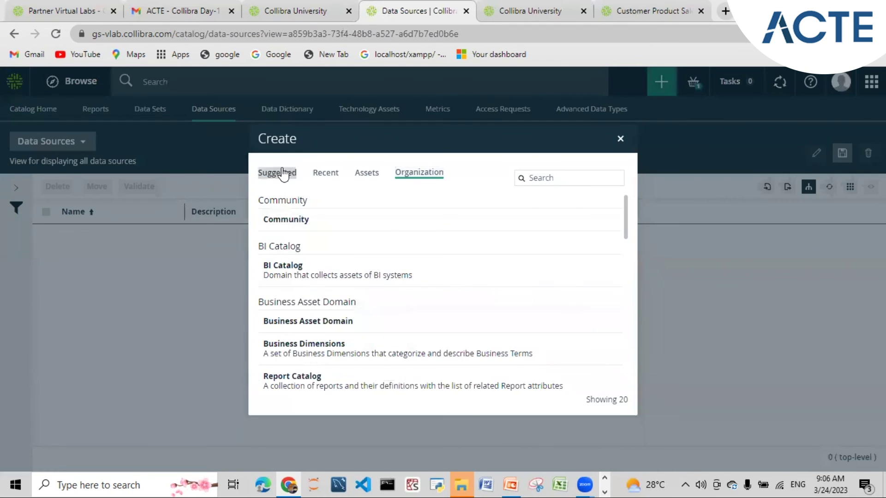
{"action": "left_click", "coordinate": [537, 178]}
{"action": "type", "text": "data"}
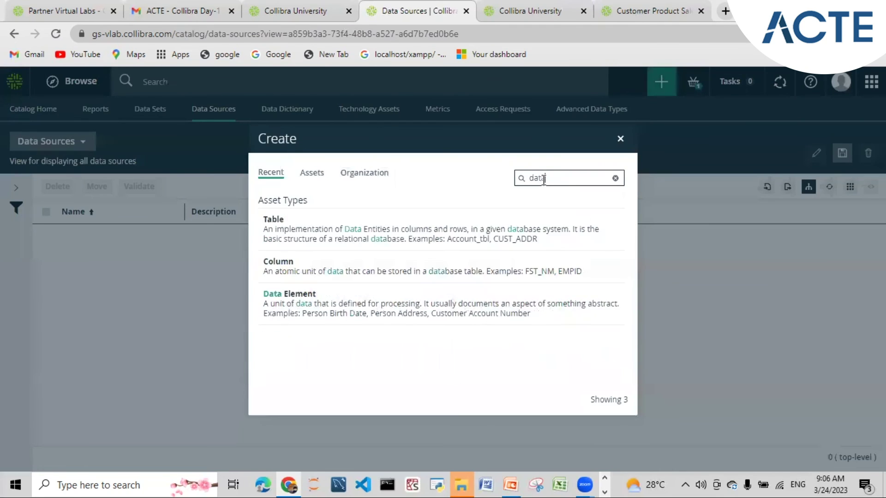
{"action": "key", "text": "BackSpace"}
{"action": "key", "text": "BackSpace"}
{"action": "key", "text": "BackSpace"}
{"action": "key", "text": "BackSpace"}
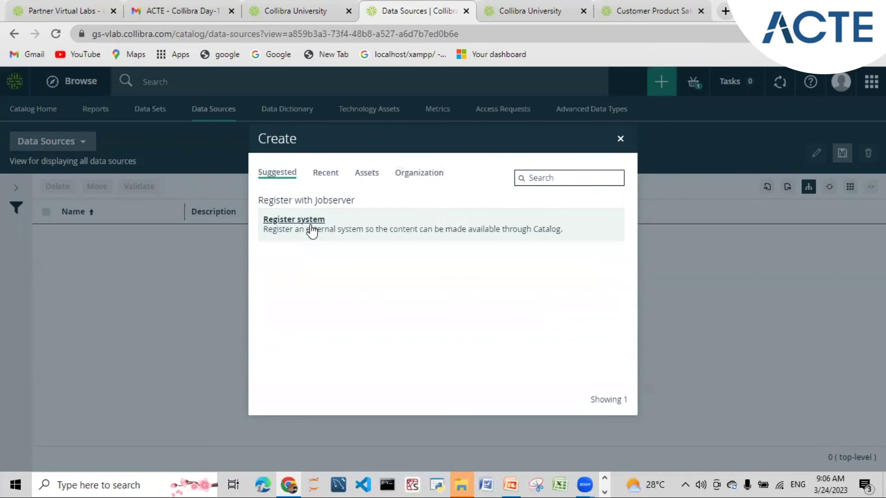
{"action": "left_click", "coordinate": [620, 139]}
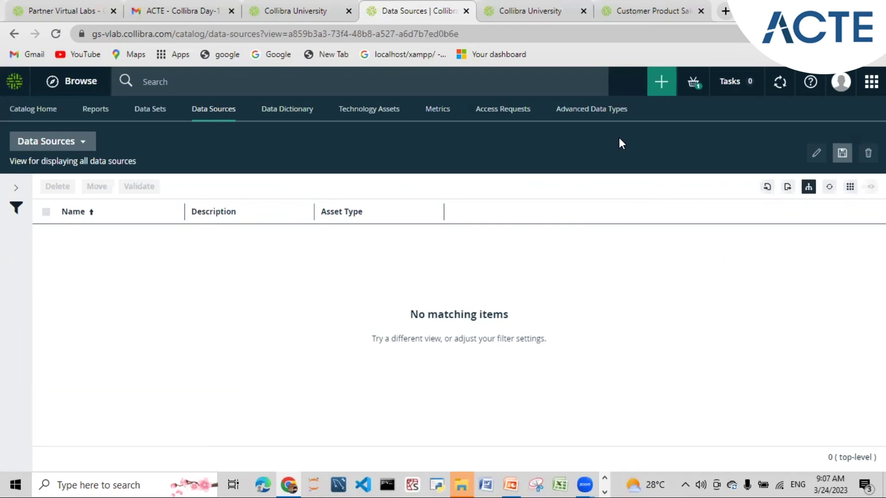
Browse back to 01516 Enterprise Community, view the domains under 01516 Customer Success, and return to the parent community.
{"action": "left_click", "coordinate": [79, 83]}
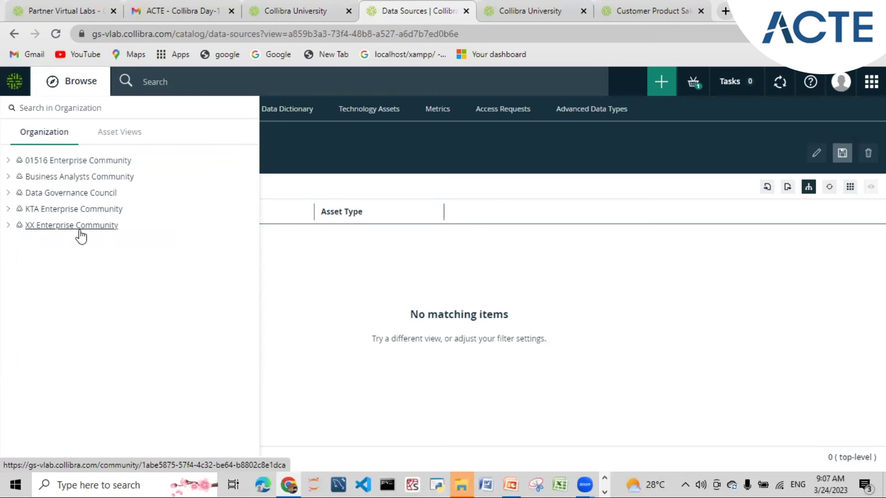
{"action": "left_click", "coordinate": [75, 161]}
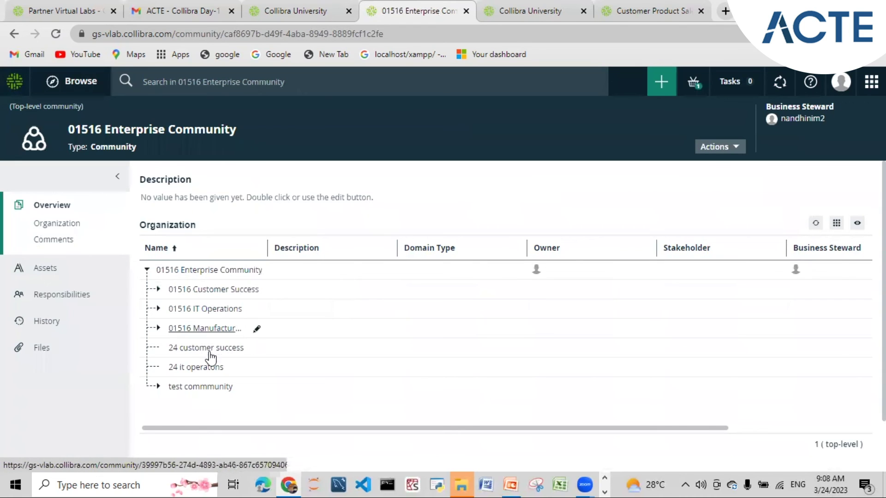
{"action": "left_click", "coordinate": [208, 290]}
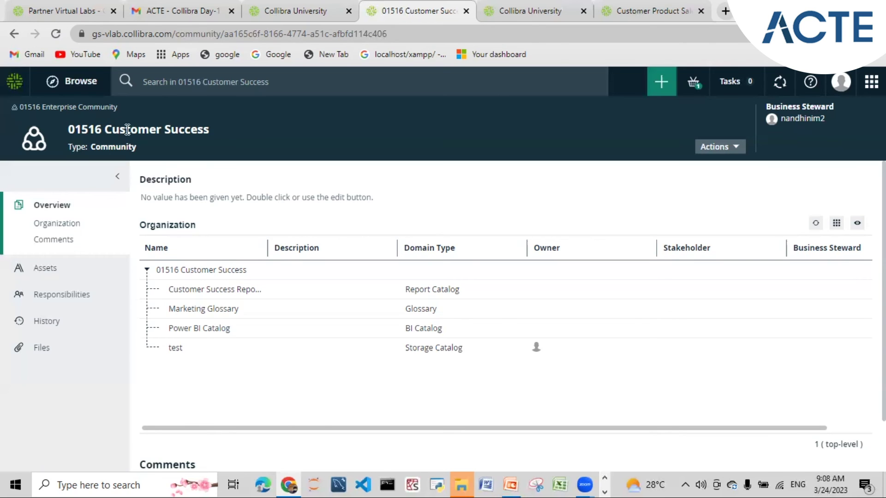
{"action": "left_click", "coordinate": [91, 111]}
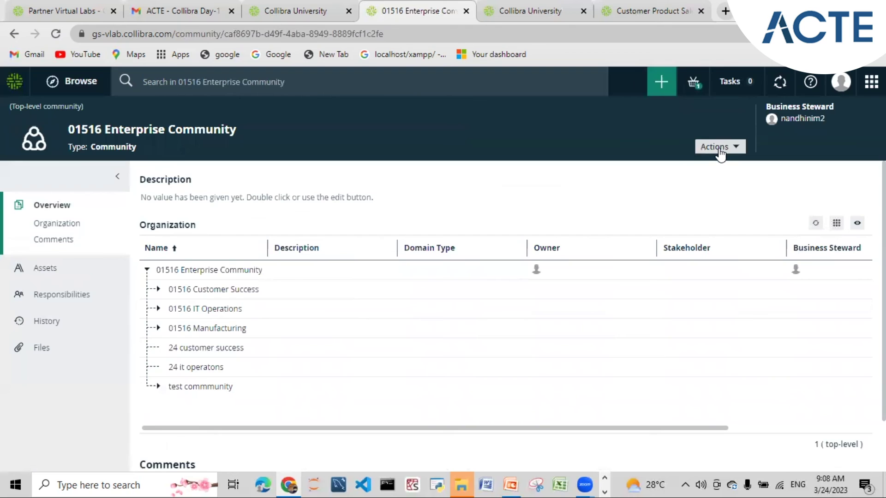
Create a community named "24 manufacturing" under 01516 Enterprise Community.
{"action": "left_click", "coordinate": [668, 83]}
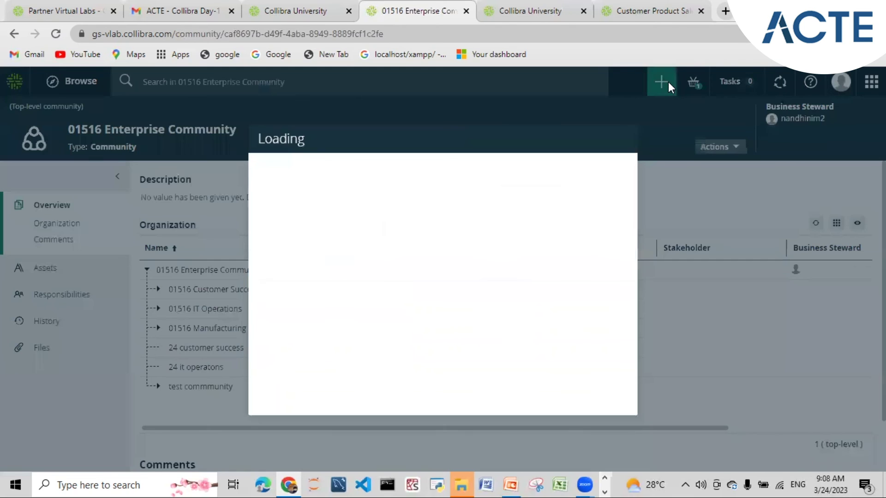
{"action": "left_click", "coordinate": [418, 173]}
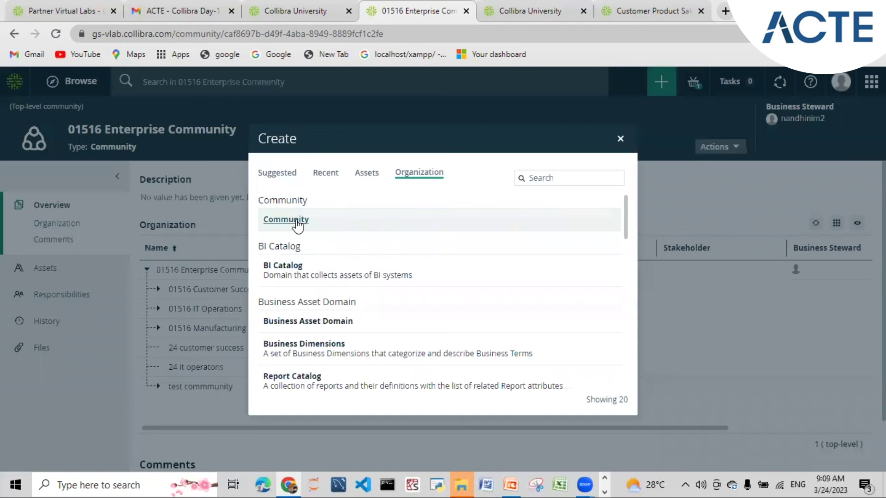
{"action": "left_click", "coordinate": [297, 221]}
{"action": "left_click", "coordinate": [354, 220]}
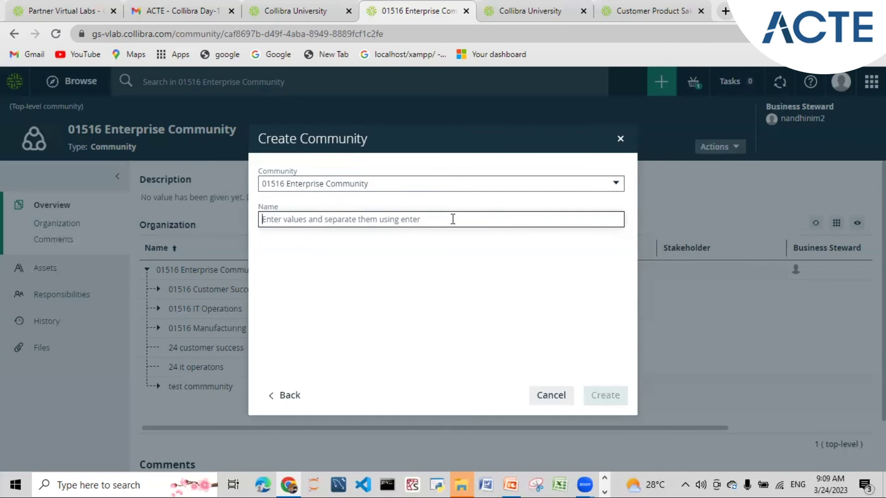
{"action": "type", "text": "24 man"}
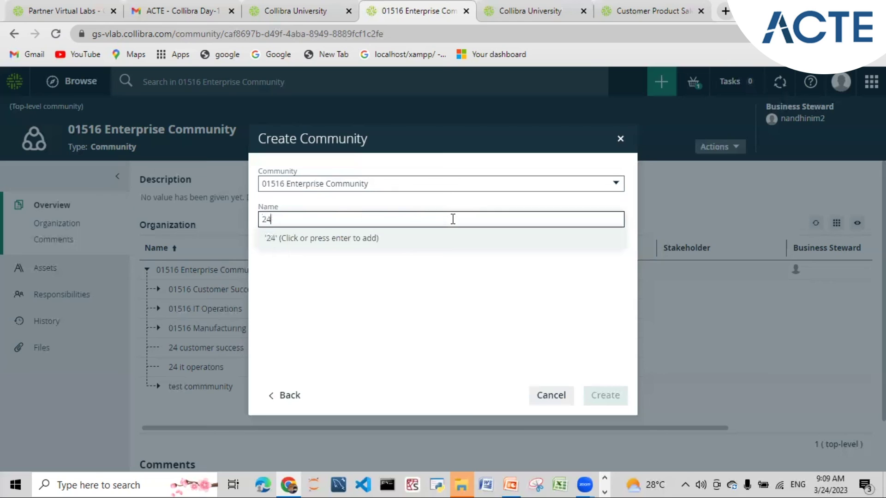
{"action": "type", "text": "acturing"}
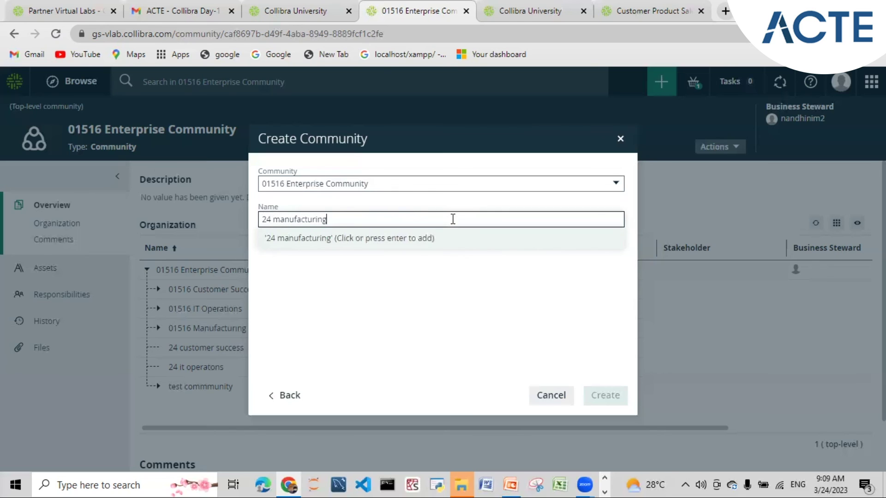
{"action": "key", "text": "Return"}
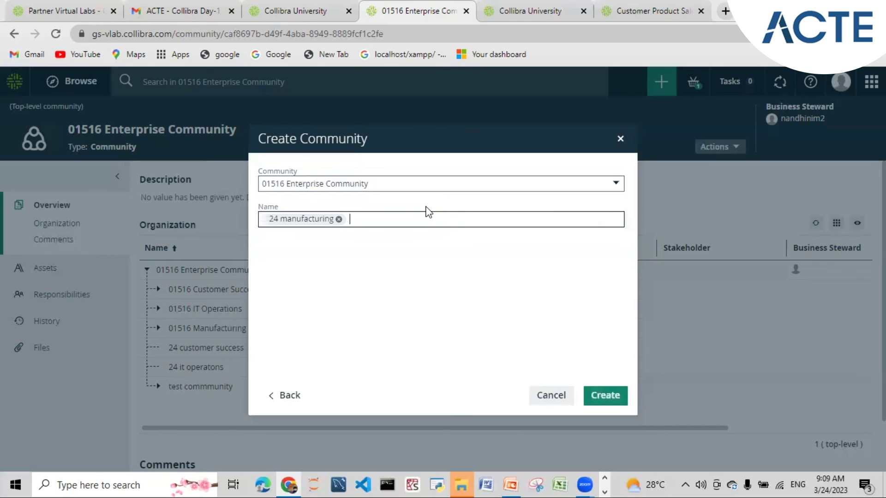
{"action": "left_click", "coordinate": [595, 401]}
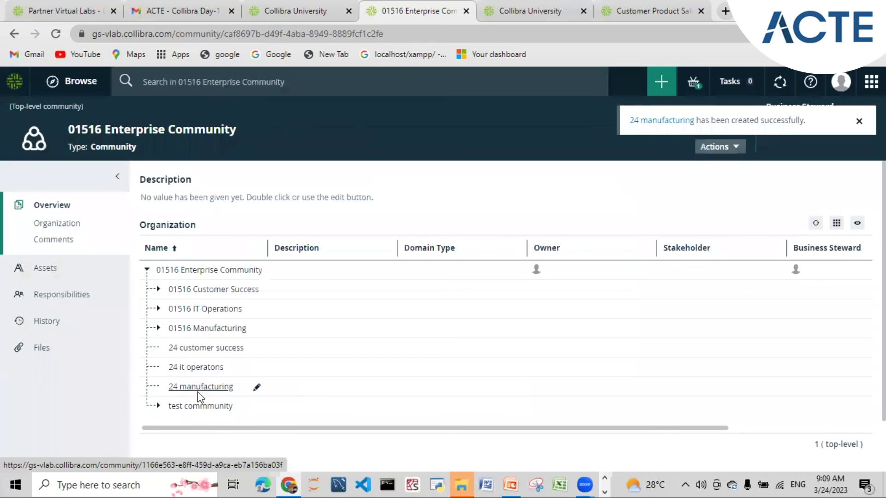
Open the 24 customer success community and create a Glossary domain named "marketing glossary" in it.
{"action": "mouse_move", "coordinate": [1, 6]}
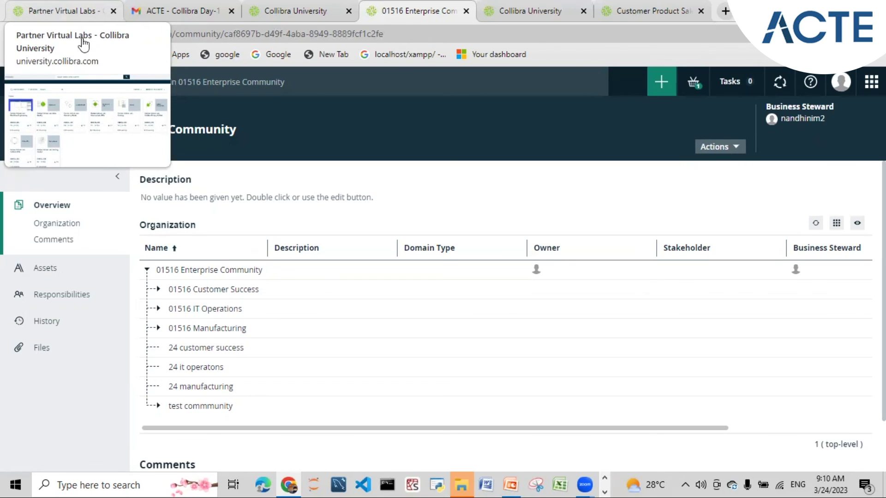
{"action": "left_click", "coordinate": [220, 353]}
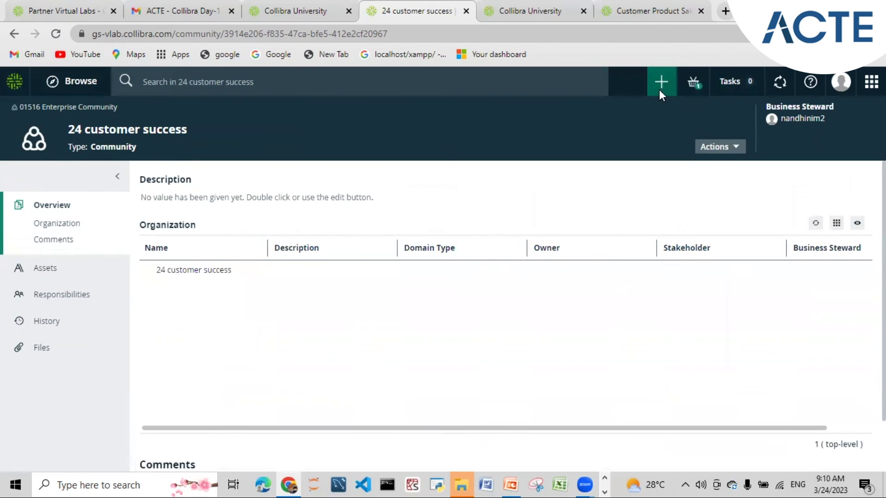
{"action": "left_click", "coordinate": [660, 91]}
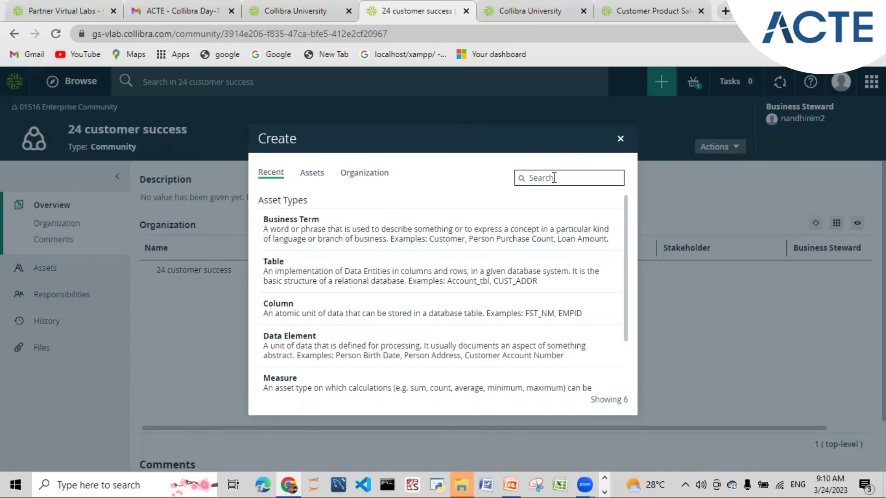
{"action": "left_click", "coordinate": [363, 174]}
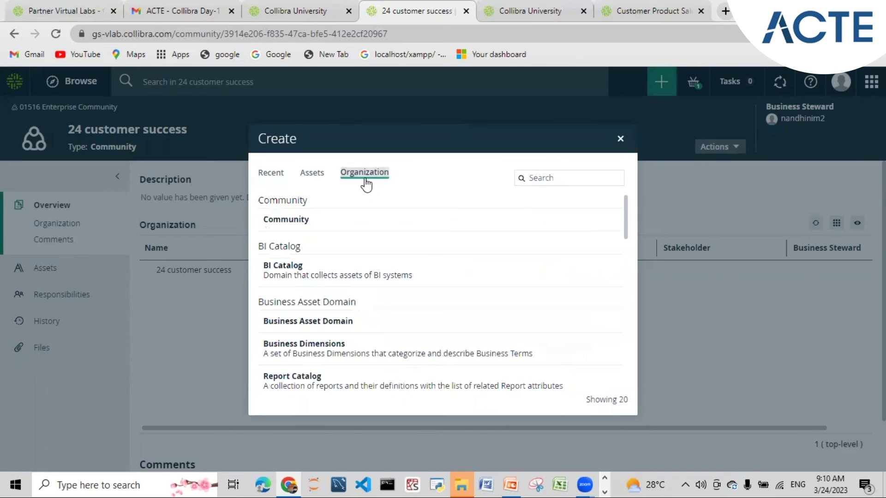
{"action": "left_click", "coordinate": [549, 179]}
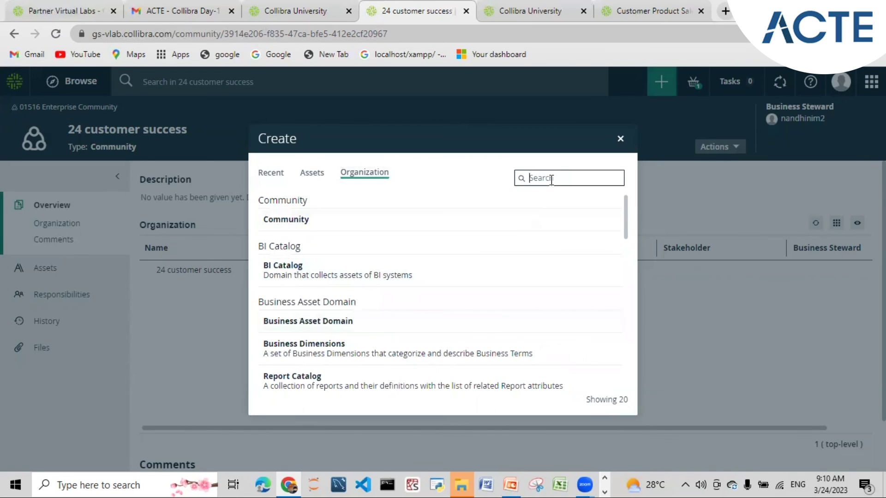
{"action": "type", "text": "gloss"}
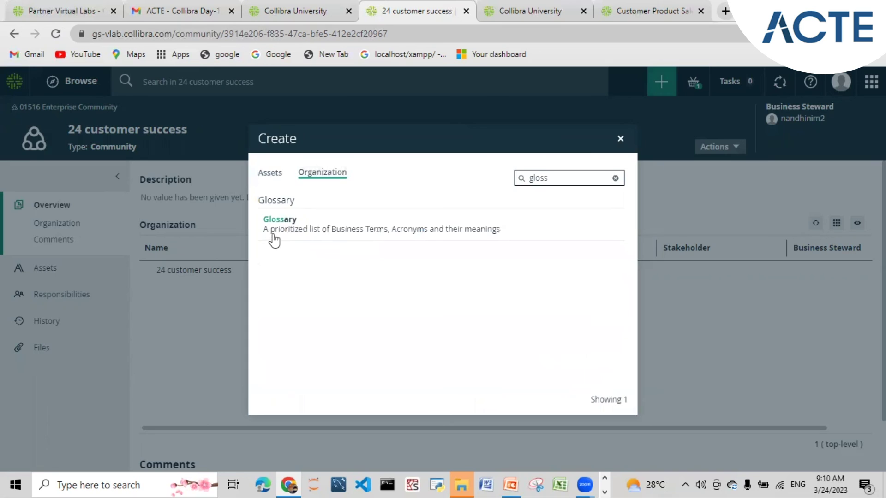
{"action": "left_click", "coordinate": [277, 224]}
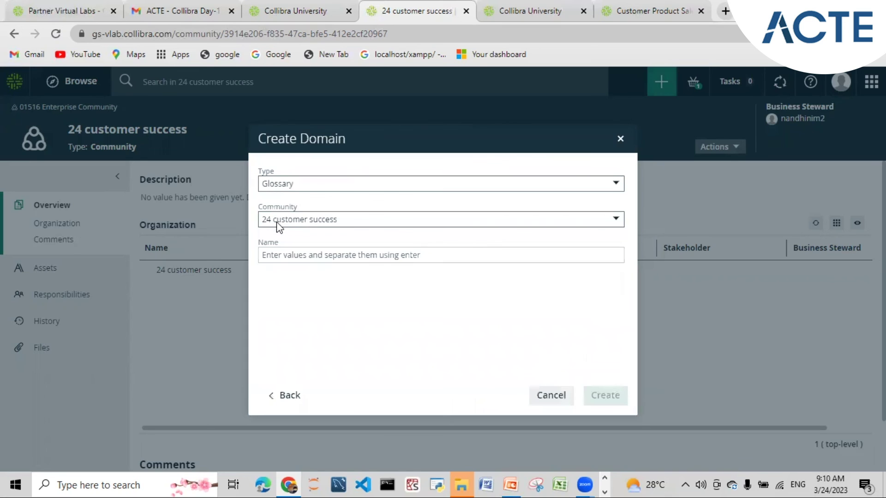
{"action": "left_click", "coordinate": [282, 249]}
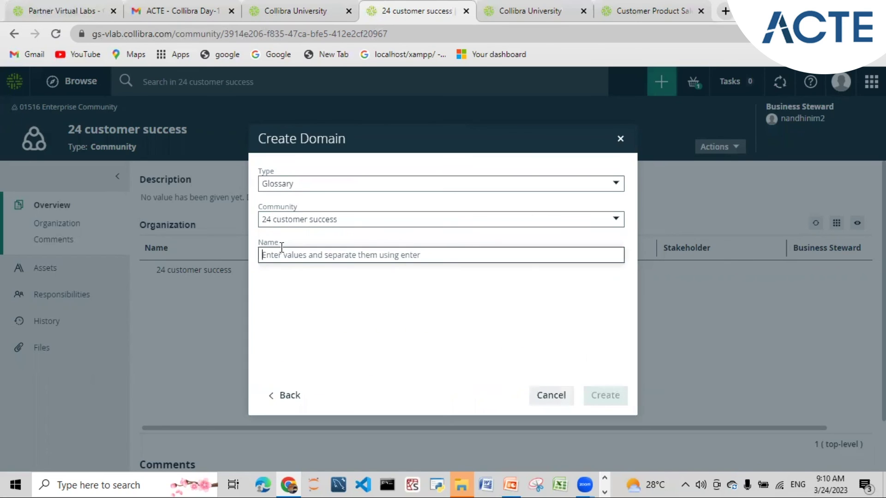
{"action": "type", "text": "marketing glossary"}
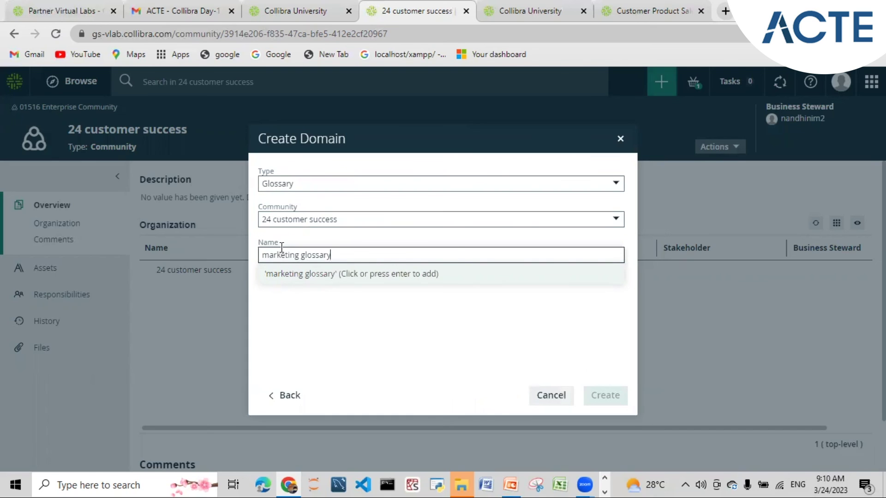
{"action": "key", "text": "Return"}
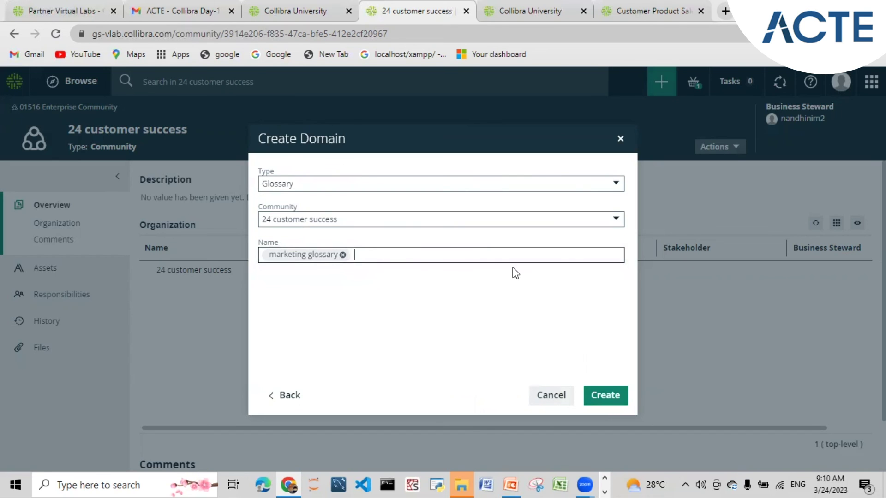
{"action": "left_click", "coordinate": [606, 394]}
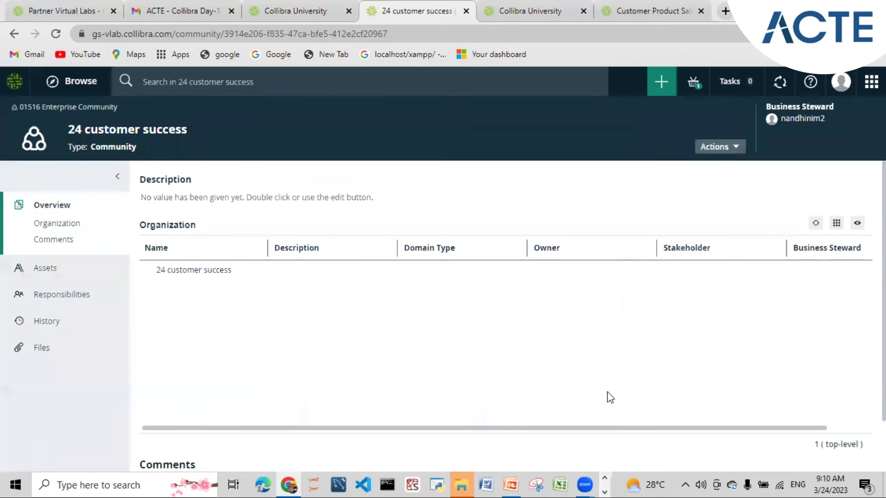
{"action": "left_click", "coordinate": [661, 86]}
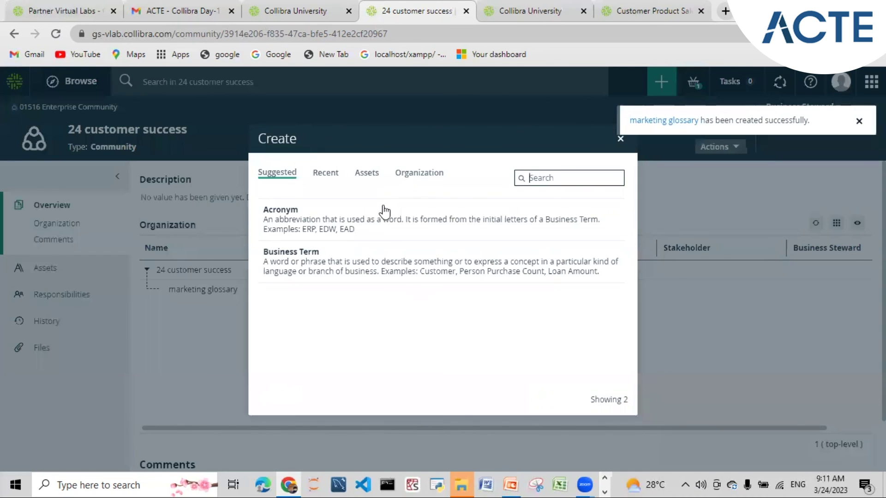
{"action": "type", "text": "rep"}
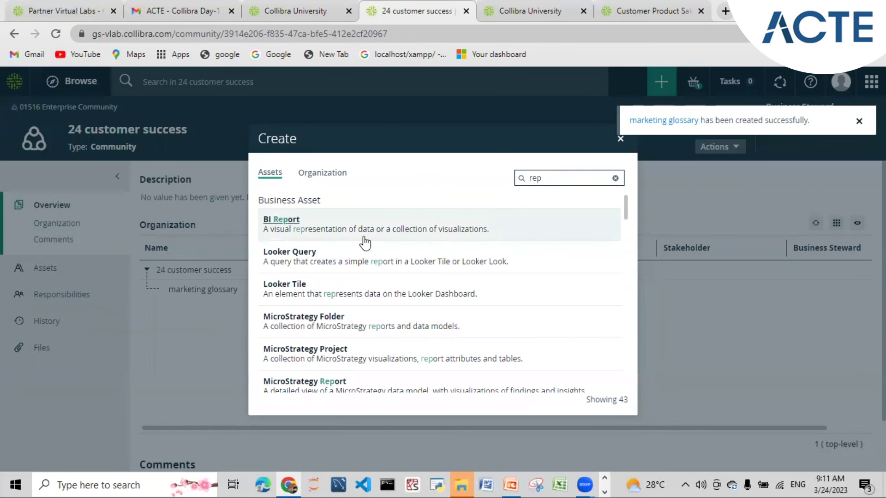
{"action": "type", "text": "ort"}
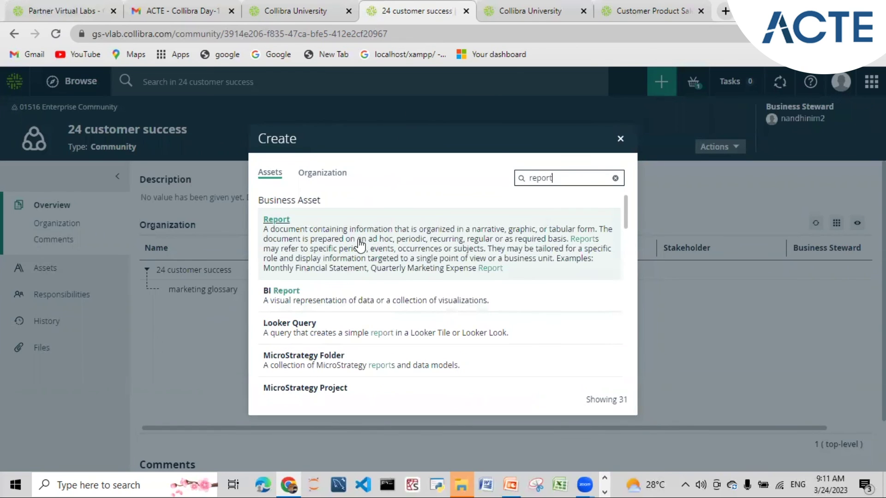
{"action": "left_click", "coordinate": [282, 223]}
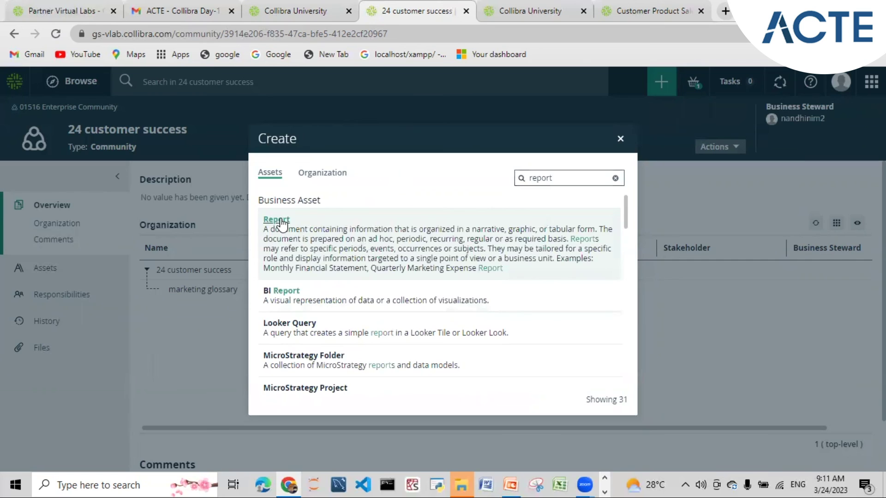
{"action": "left_click", "coordinate": [380, 183]}
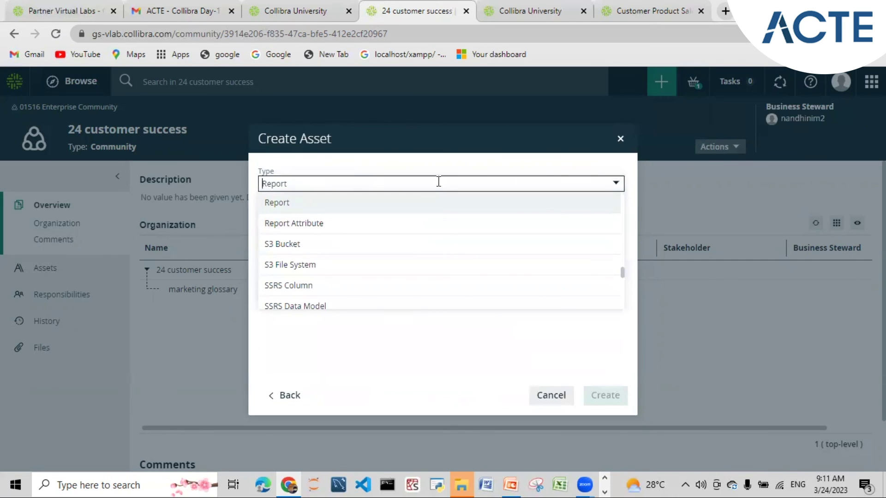
{"action": "left_click", "coordinate": [400, 362]}
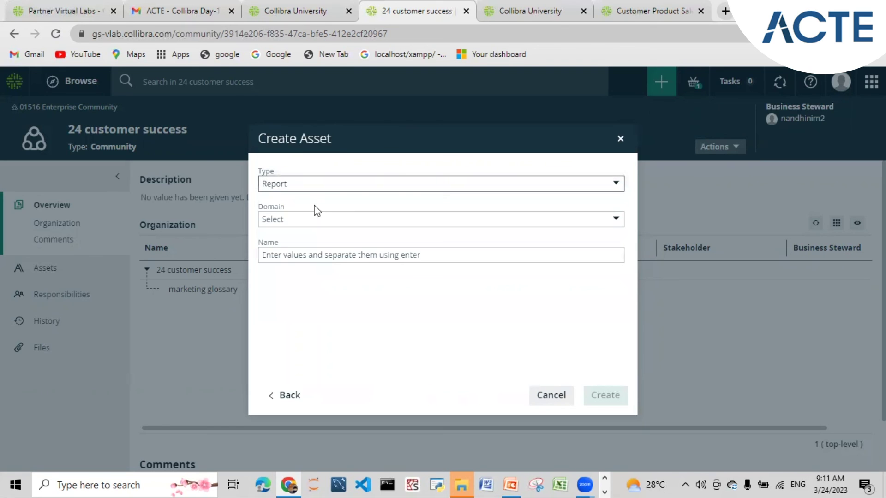
{"action": "left_click", "coordinate": [314, 216]}
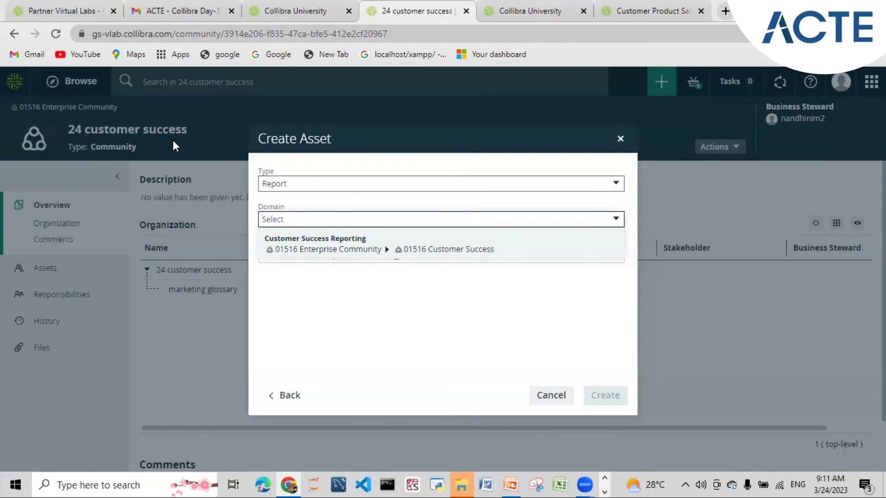
{"action": "type", "text": "24"}
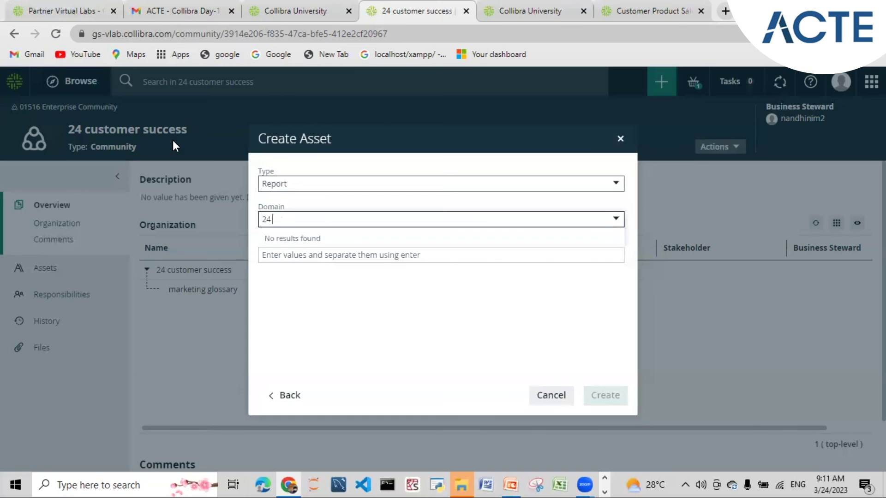
{"action": "left_click", "coordinate": [616, 219]}
{"action": "type", "text": "2"}
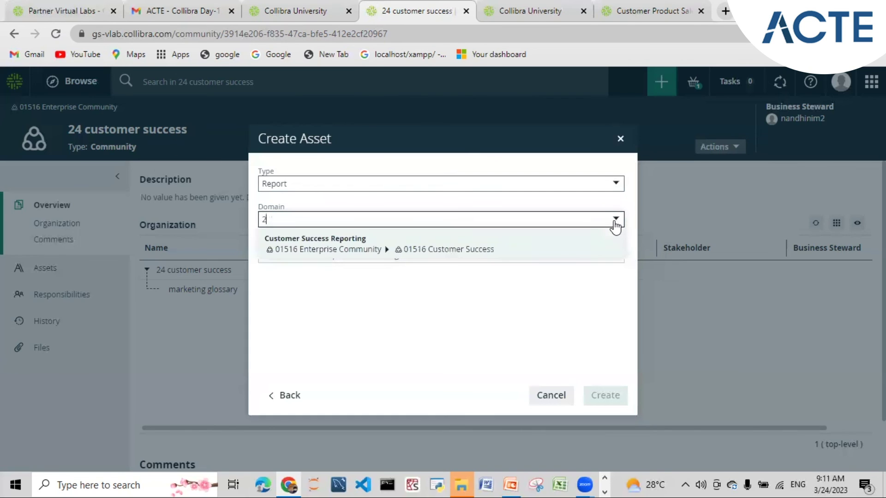
{"action": "type", "text": "4 c"}
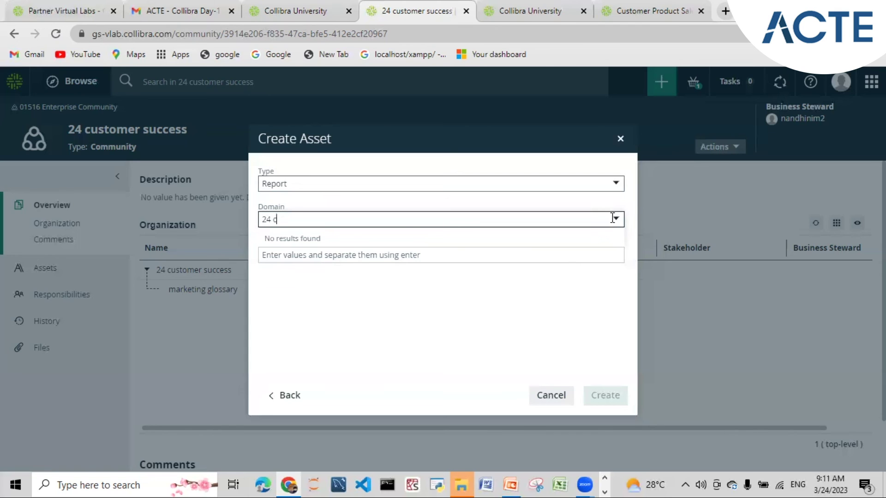
{"action": "left_click", "coordinate": [620, 139]}
Create a Report Catalog domain named "customer success reporting" in the 24 customer success community.
{"action": "left_click", "coordinate": [660, 88]}
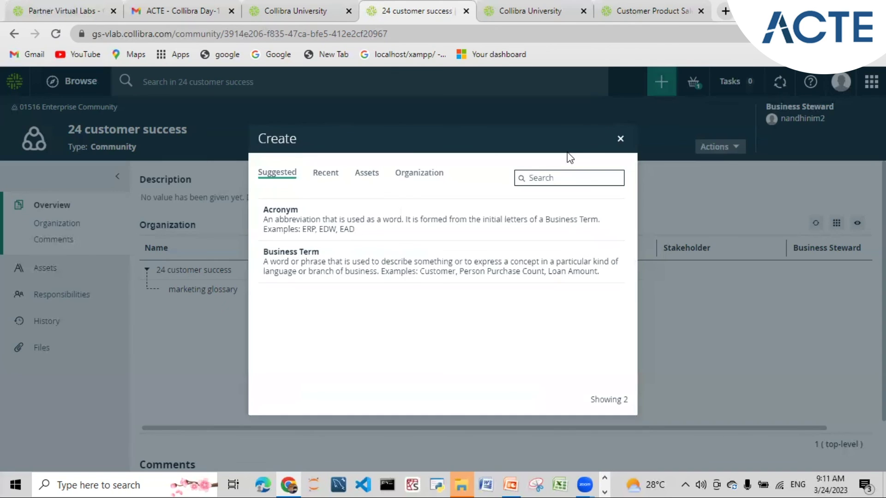
{"action": "left_click", "coordinate": [434, 180]}
{"action": "left_click", "coordinate": [543, 179]}
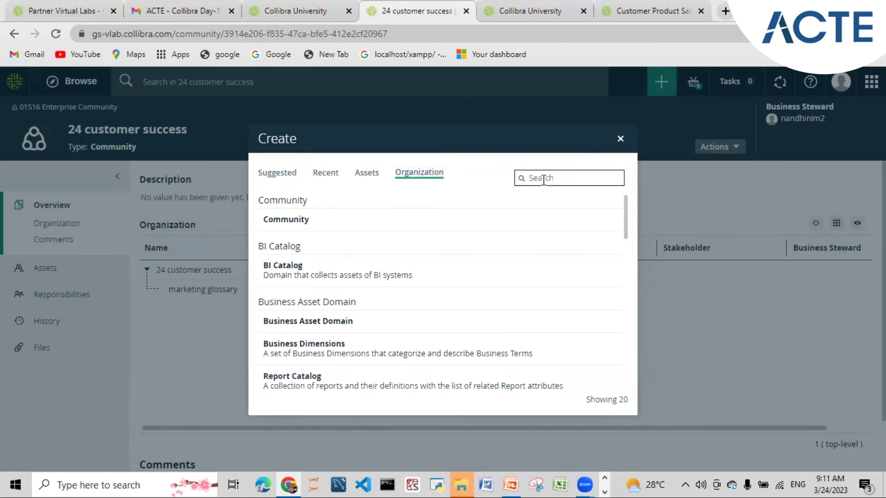
{"action": "type", "text": "repo"}
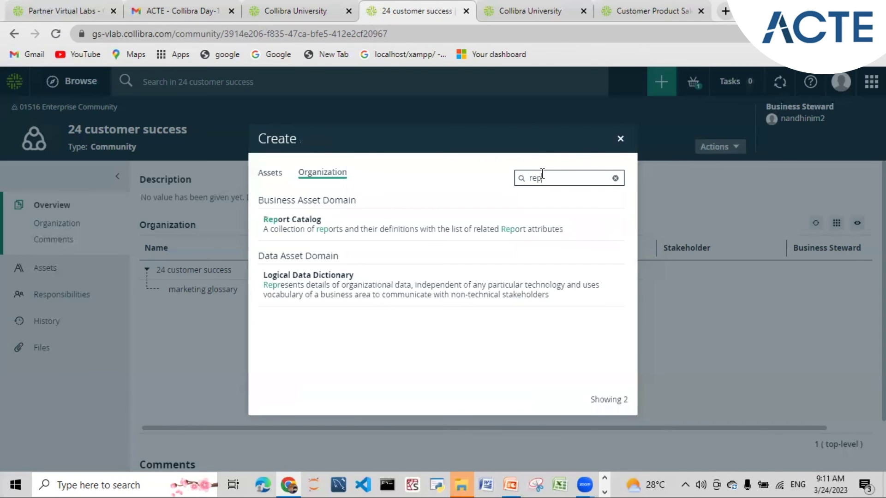
{"action": "left_click", "coordinate": [296, 225]}
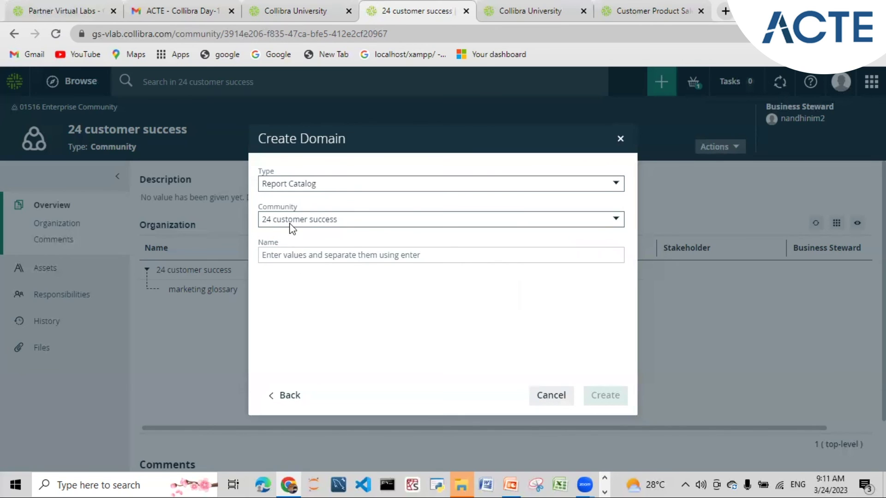
{"action": "left_click", "coordinate": [312, 258]}
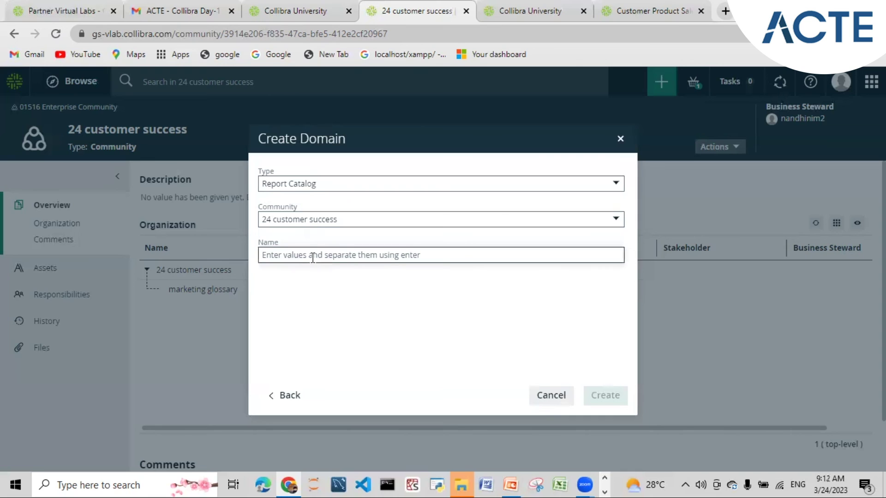
{"action": "type", "text": "cuat"}
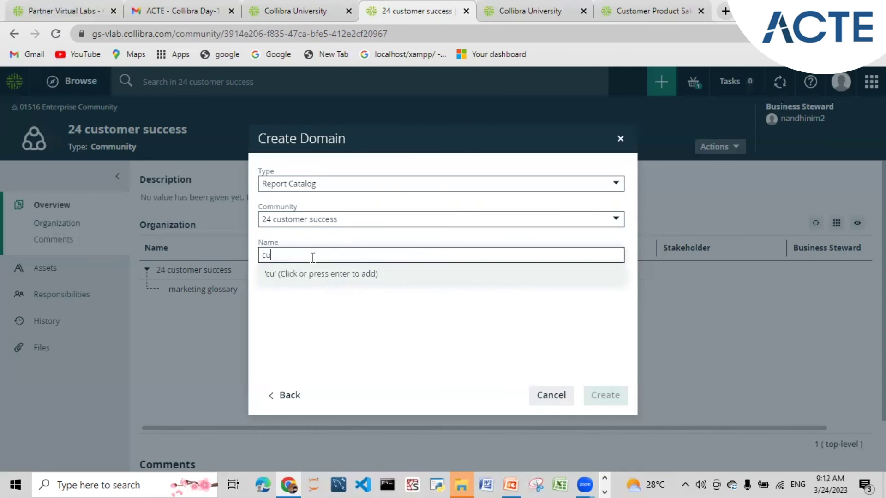
{"action": "key", "text": "BackSpace"}
{"action": "key", "text": "BackSpace"}
{"action": "type", "text": "s"}
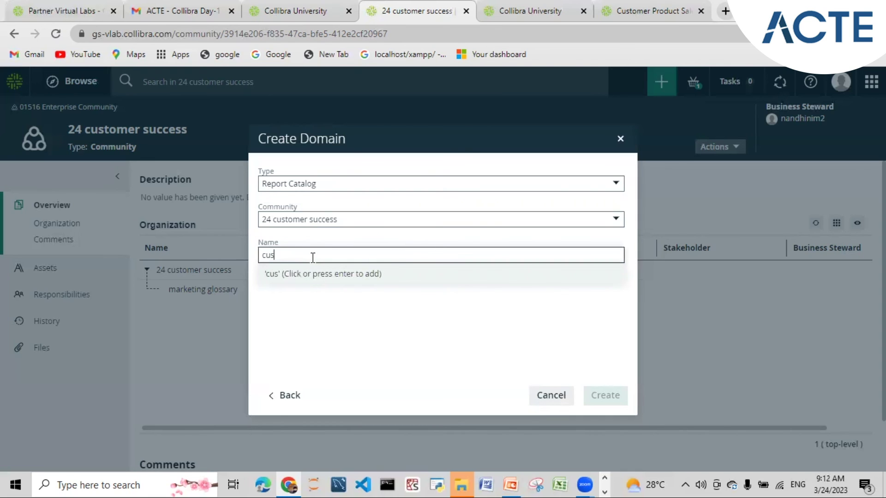
{"action": "type", "text": "tomer s"}
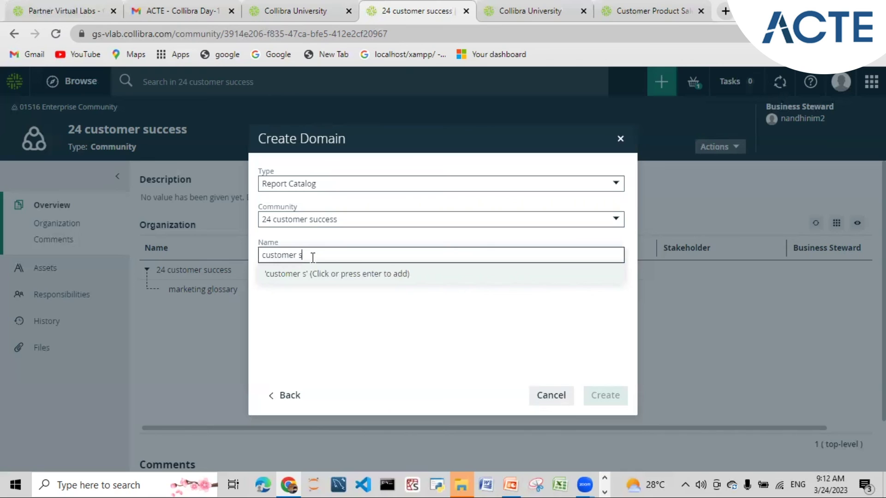
{"action": "type", "text": "u"}
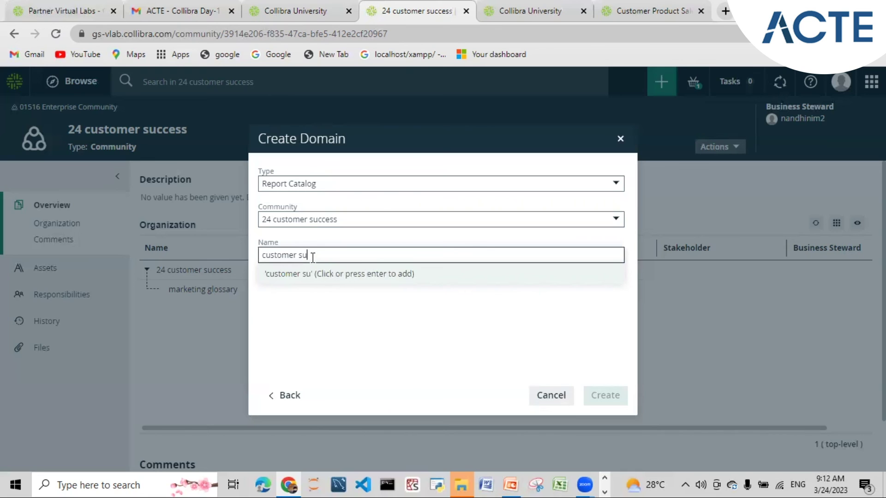
{"action": "type", "text": "ccess reporting"}
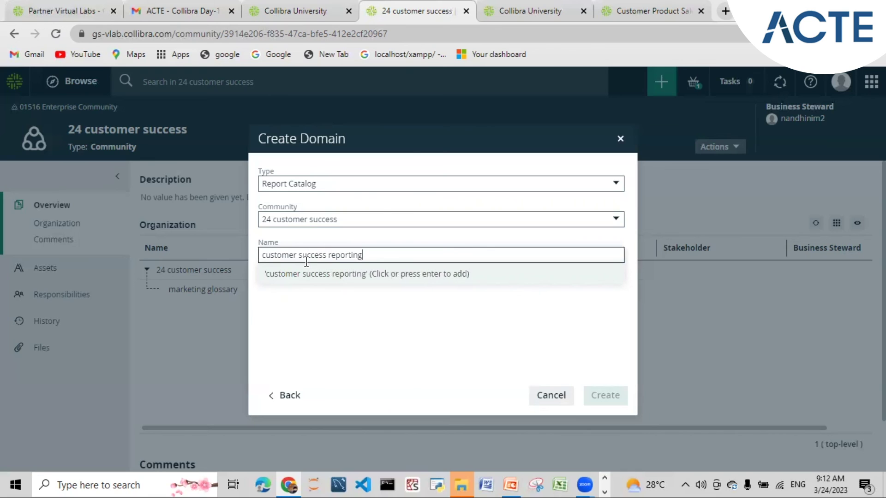
{"action": "key", "text": "Return"}
{"action": "left_click", "coordinate": [613, 393]}
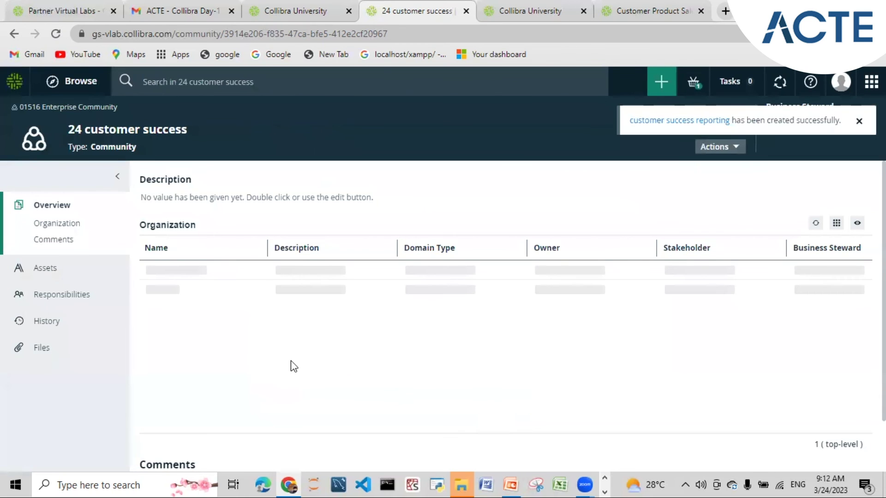
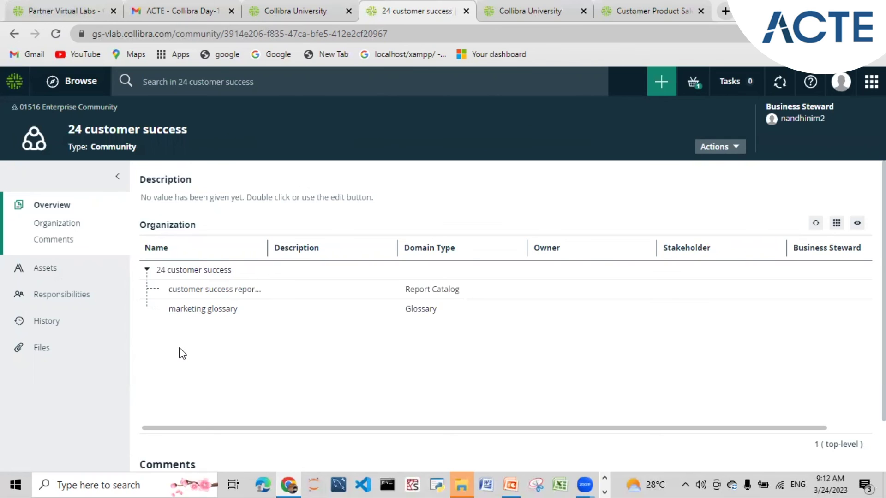
Open the marketing glossary domain and create the Business Term assets "marketing expense", "customer acquired", "client" and "party" in it.
{"action": "left_click", "coordinate": [211, 314]}
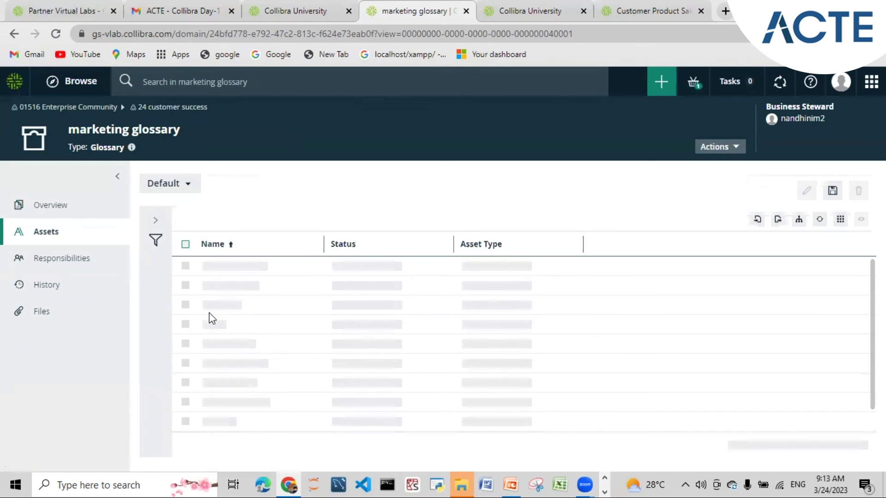
{"action": "left_click", "coordinate": [661, 86]}
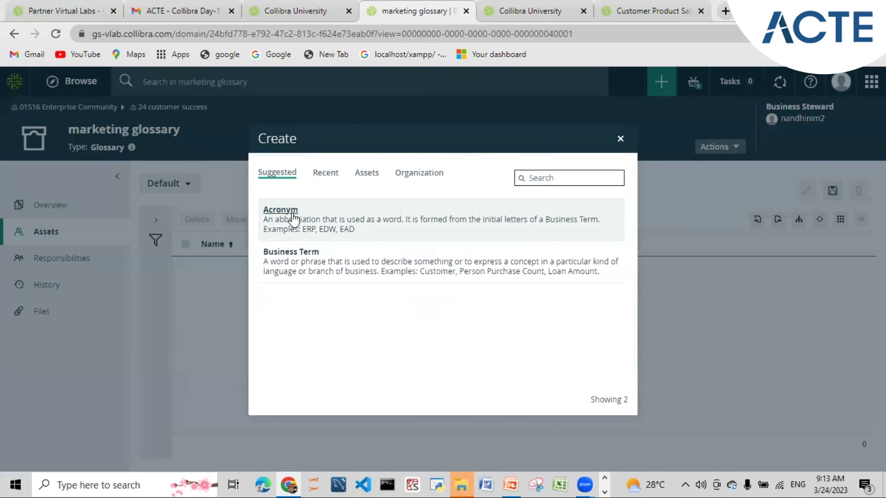
{"action": "left_click", "coordinate": [291, 253]}
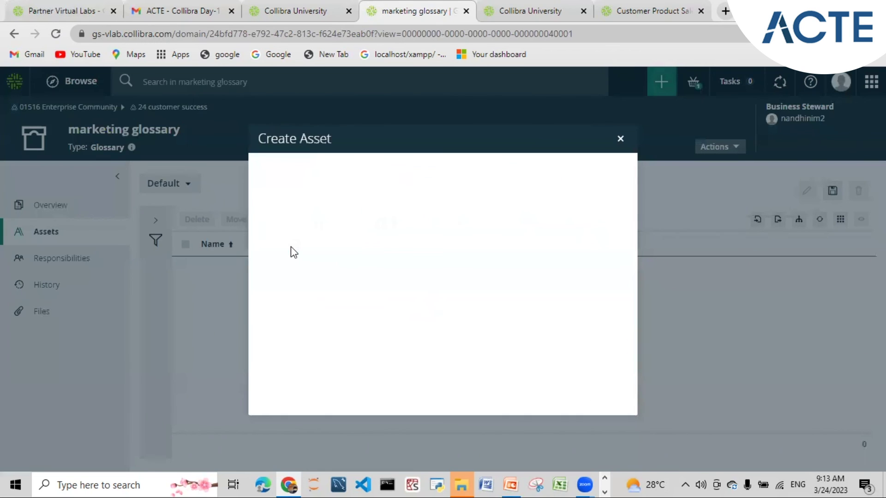
{"action": "left_click", "coordinate": [321, 259]}
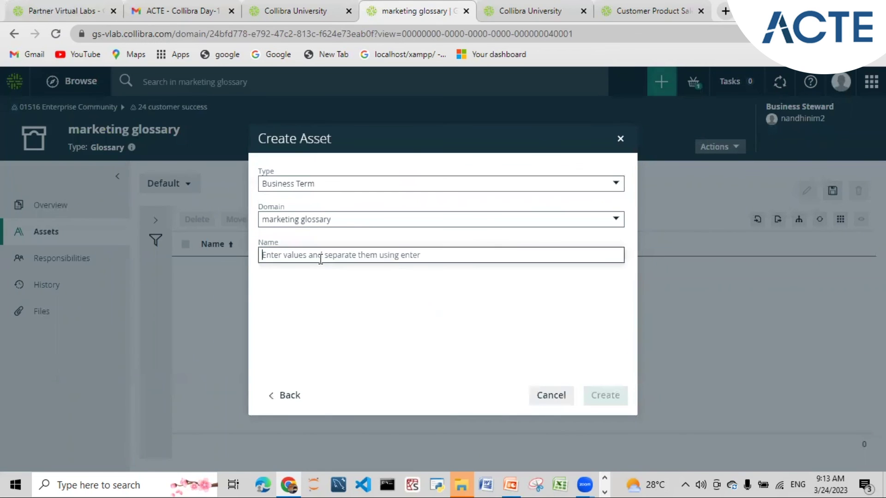
{"action": "type", "text": "m"}
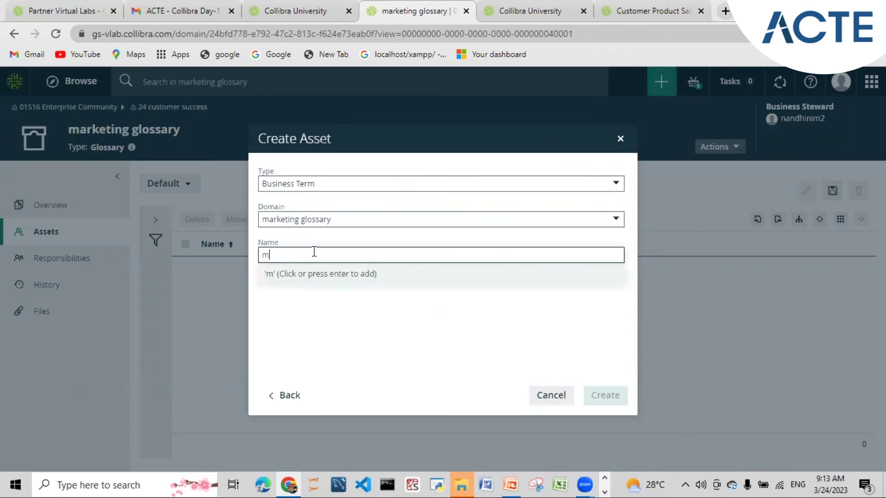
{"action": "type", "text": "arketing expense"}
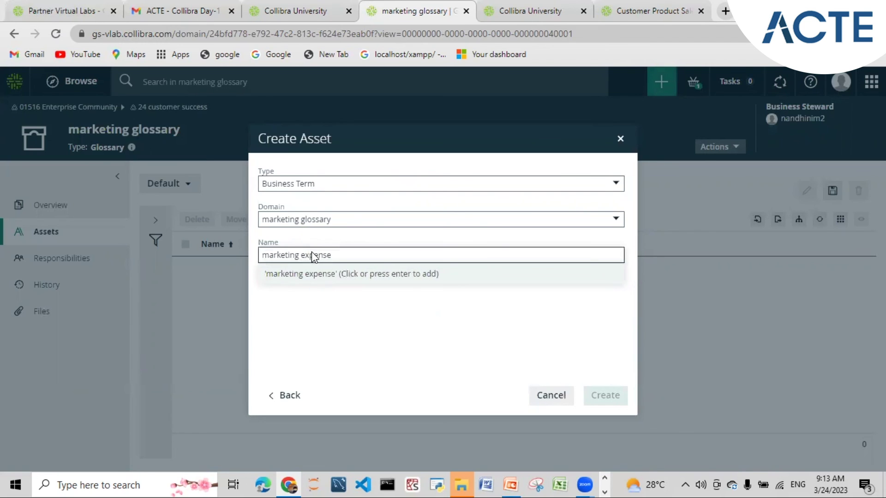
{"action": "key", "text": "Return"}
{"action": "type", "text": "cu"}
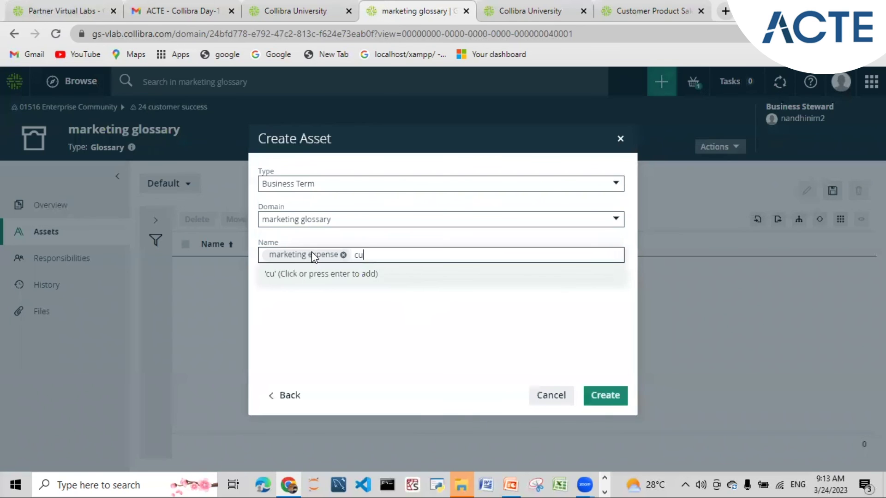
{"action": "type", "text": "sto"}
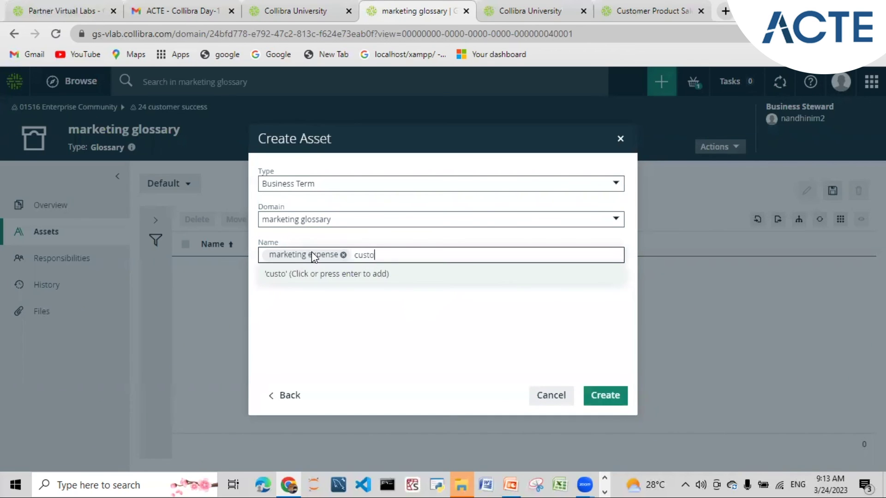
{"action": "type", "text": "mer acquired"}
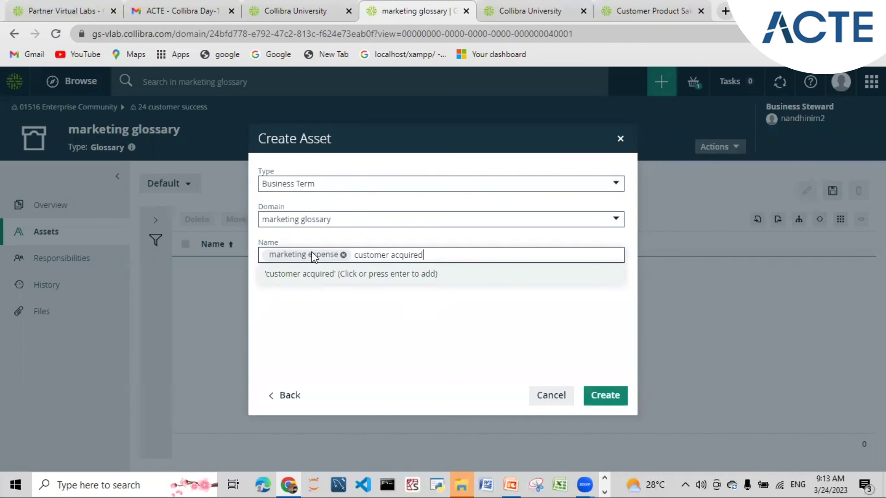
{"action": "key", "text": "Return"}
{"action": "type", "text": "client"}
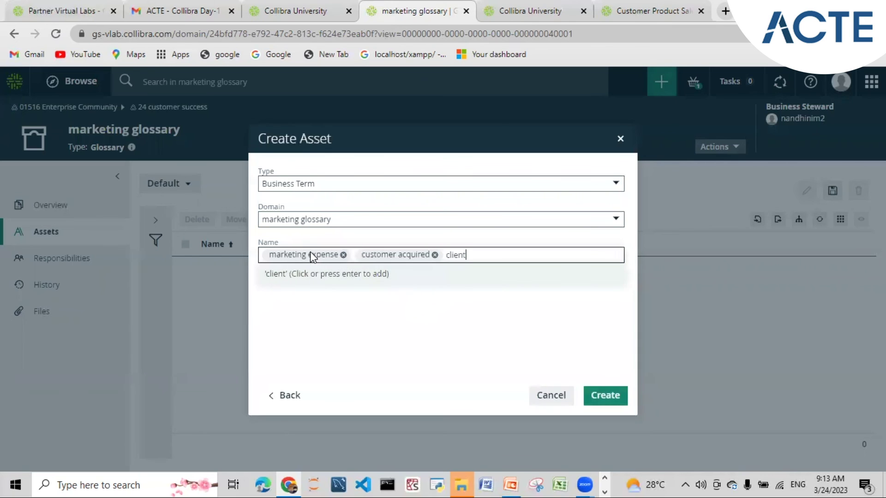
{"action": "key", "text": "Return"}
{"action": "type", "text": "party"}
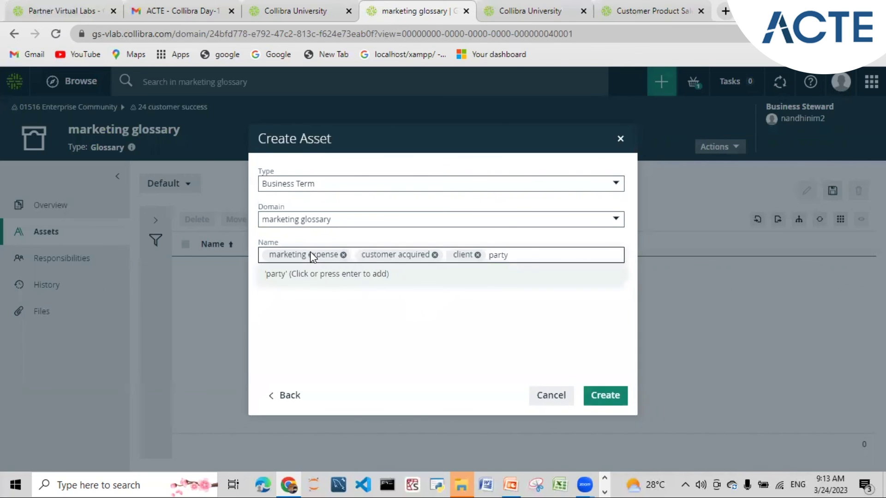
{"action": "key", "text": "Return"}
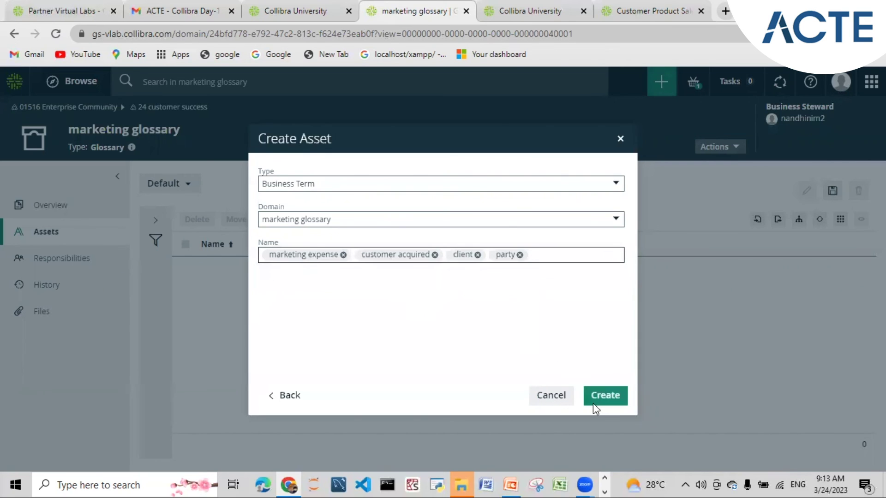
{"action": "left_click", "coordinate": [609, 400]}
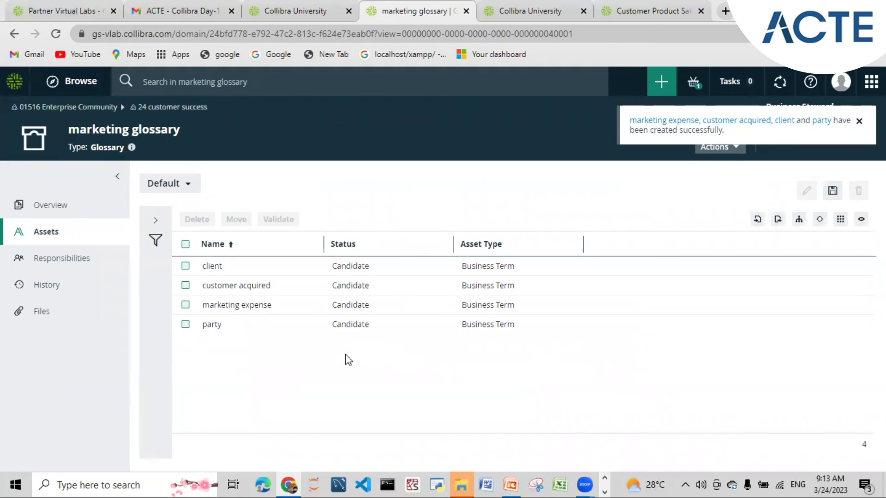
Create an Acronym asset named "CA" in the marketing glossary domain.
{"action": "left_click", "coordinate": [659, 82]}
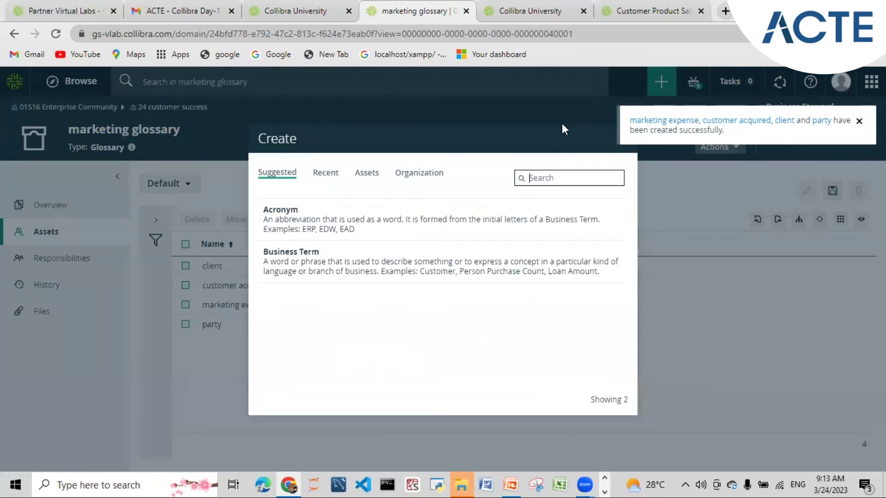
{"action": "left_click", "coordinate": [281, 213]}
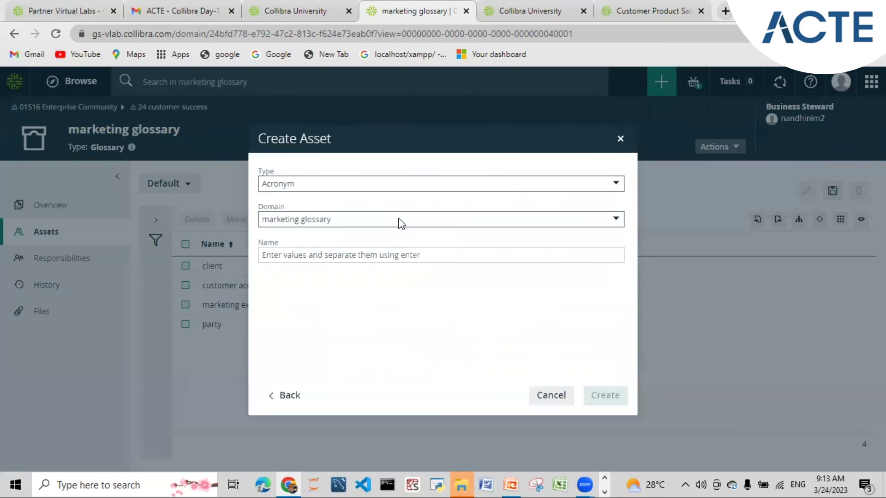
{"action": "left_click", "coordinate": [312, 253]}
{"action": "type", "text": "CA"}
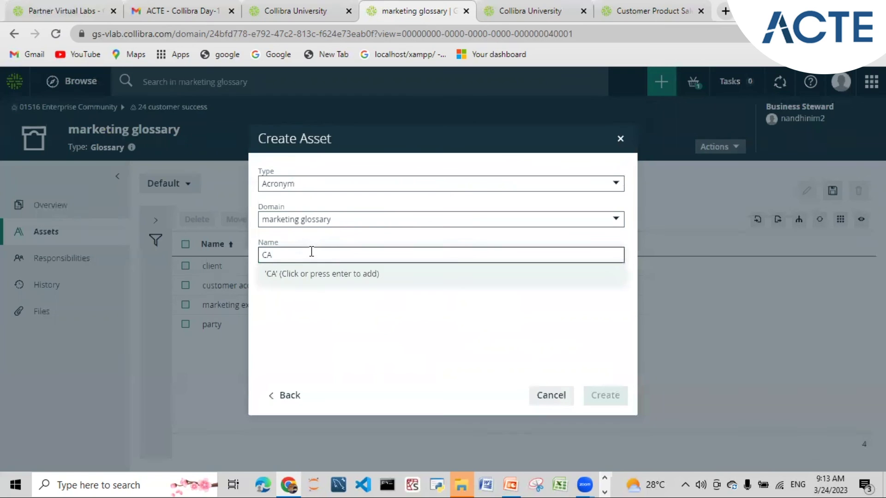
{"action": "key", "text": "Return"}
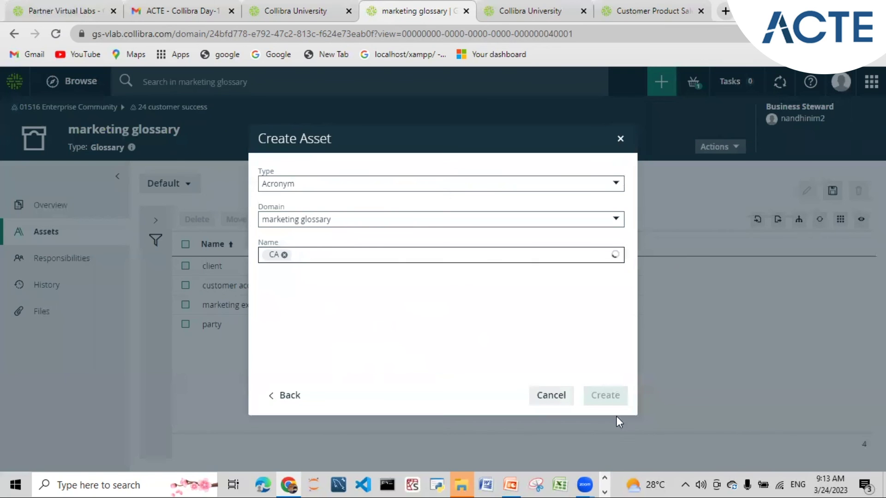
{"action": "left_click", "coordinate": [608, 400]}
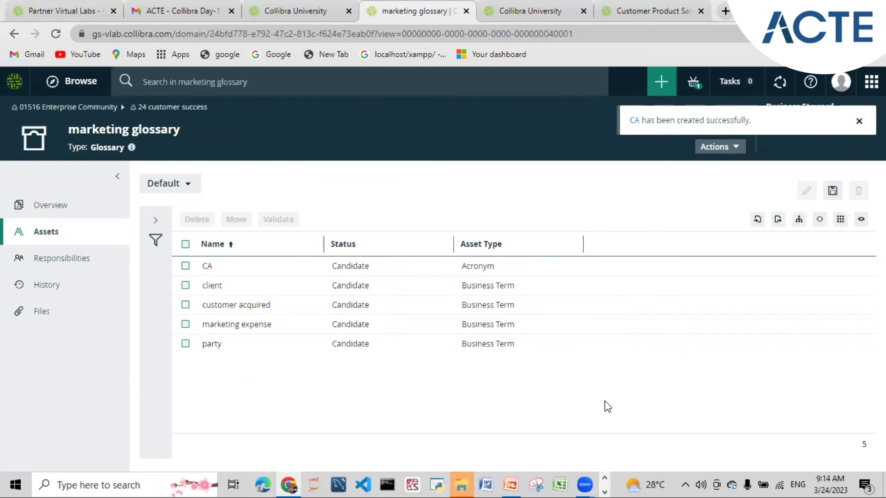
Open the customer success reporting domain of 24 customer success and create a Measure asset named "customer acquisition cost" in it.
{"action": "left_click", "coordinate": [162, 113]}
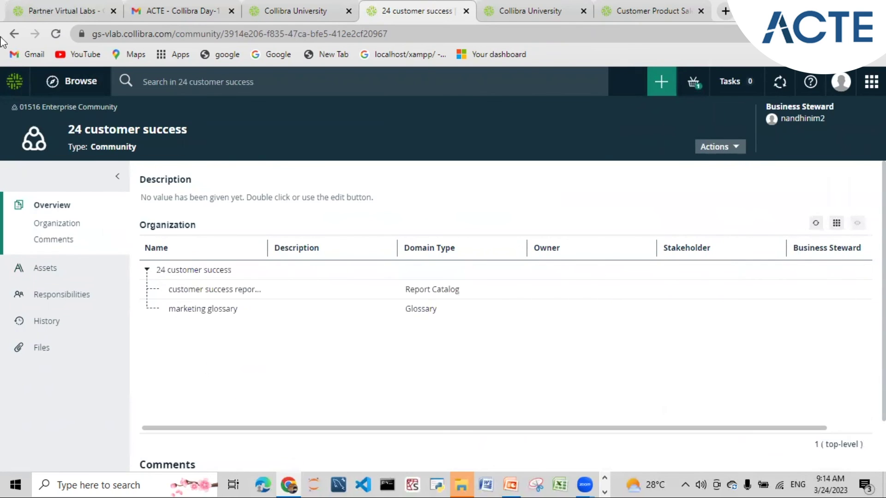
{"action": "left_click", "coordinate": [216, 291]}
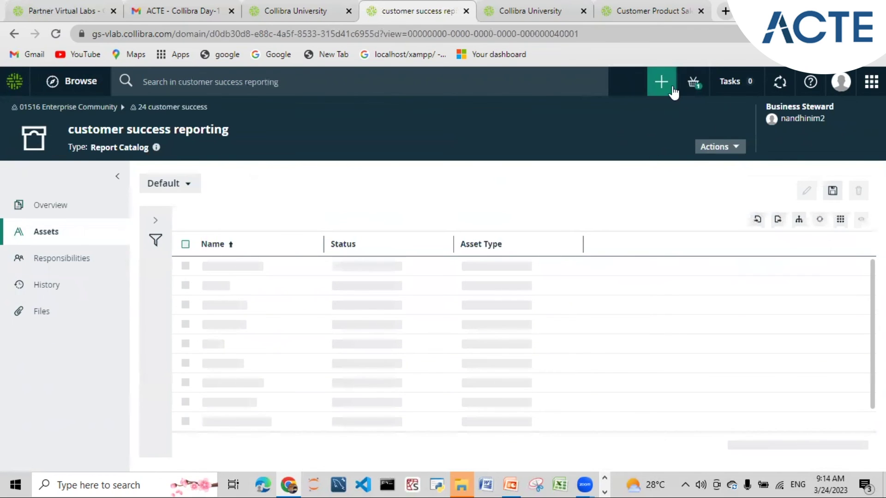
{"action": "left_click", "coordinate": [673, 86]}
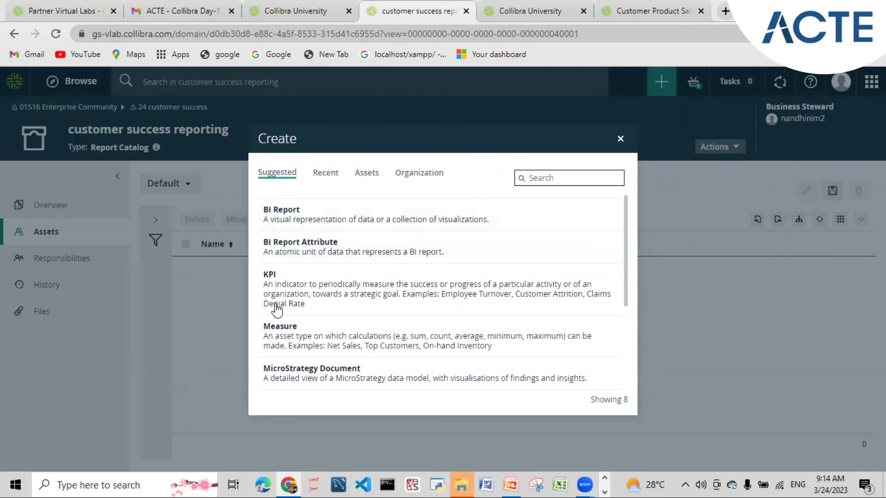
{"action": "left_click", "coordinate": [283, 333]}
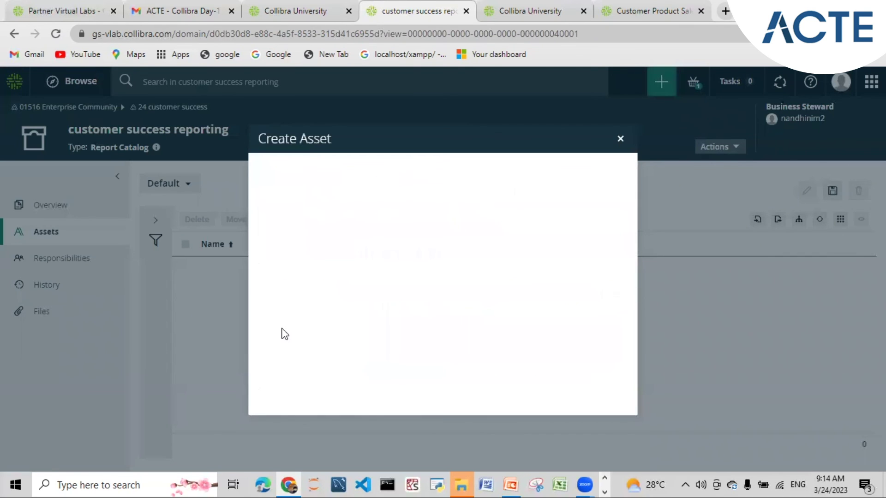
{"action": "left_click", "coordinate": [340, 255]}
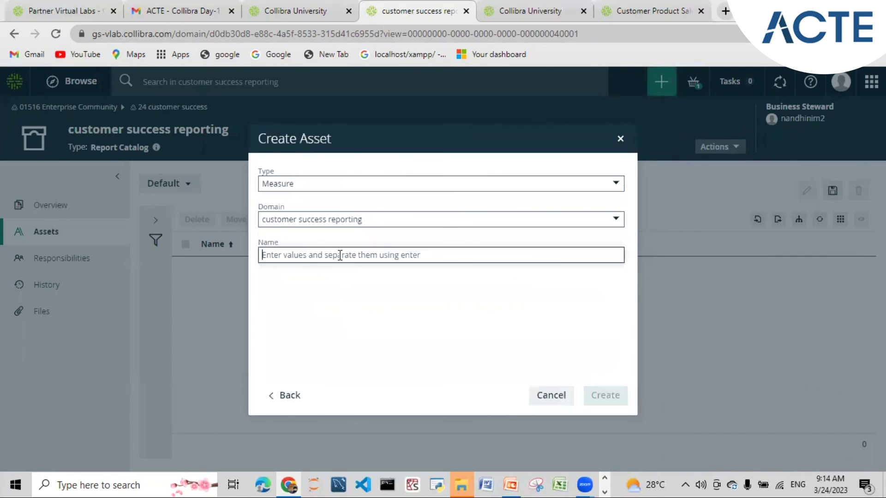
{"action": "type", "text": "customer a"}
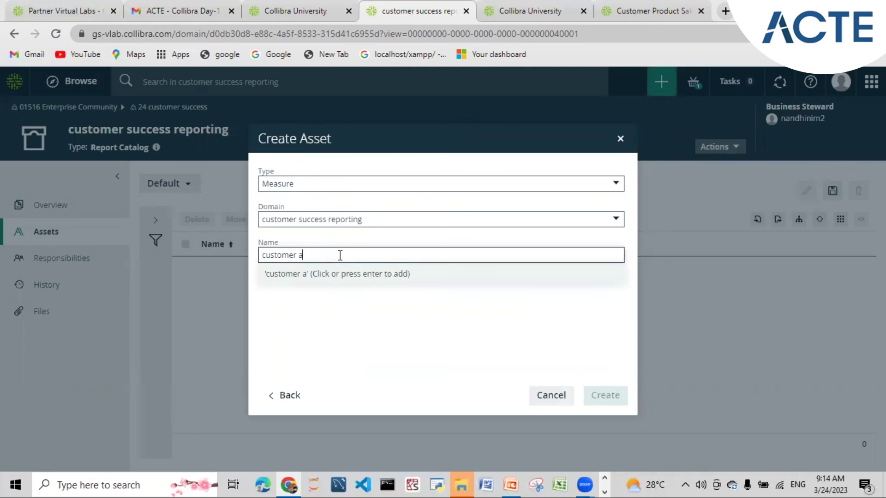
{"action": "type", "text": "q"}
{"action": "key", "text": "BackSpace"}
{"action": "type", "text": "cqui"}
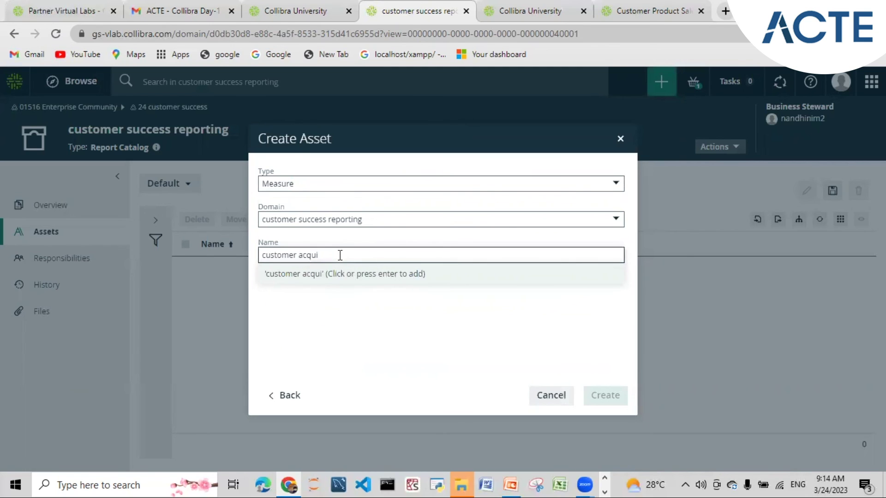
{"action": "type", "text": "sition cost"}
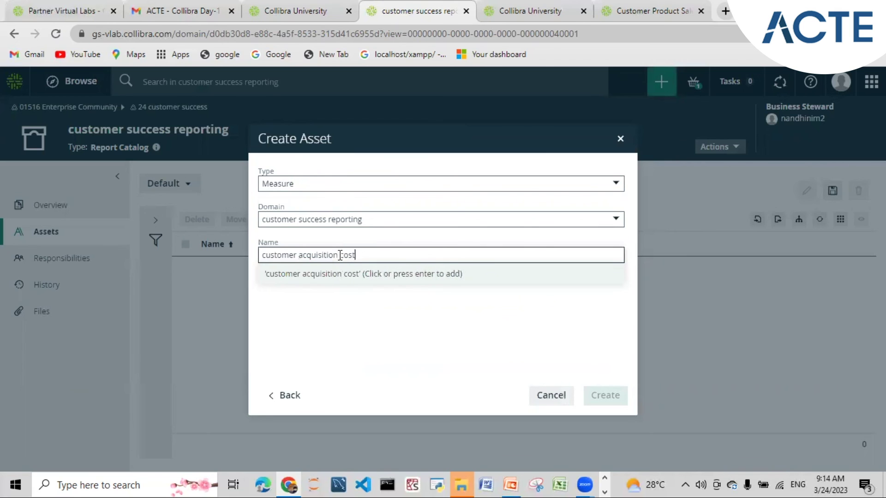
{"action": "key", "text": "Return"}
{"action": "left_click", "coordinate": [604, 395]}
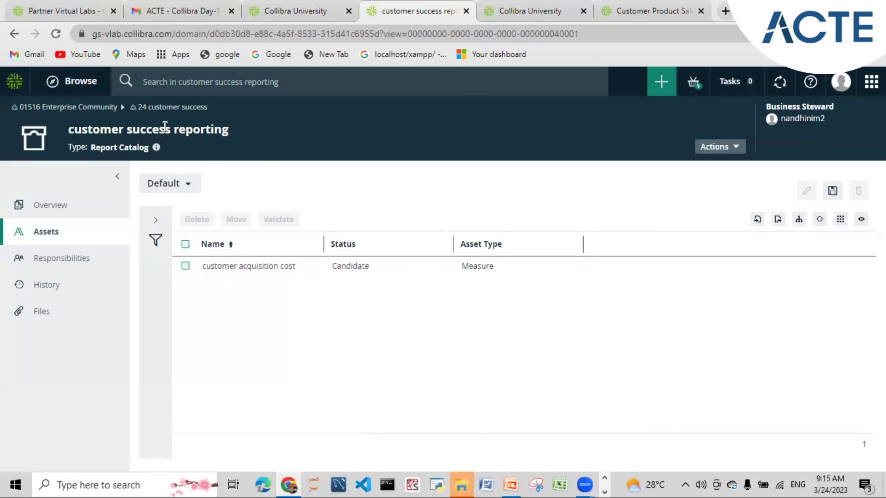
Open the client term in the marketing glossary and save its definition as "googds/services bought in this fiscal year".
{"action": "left_click", "coordinate": [172, 109]}
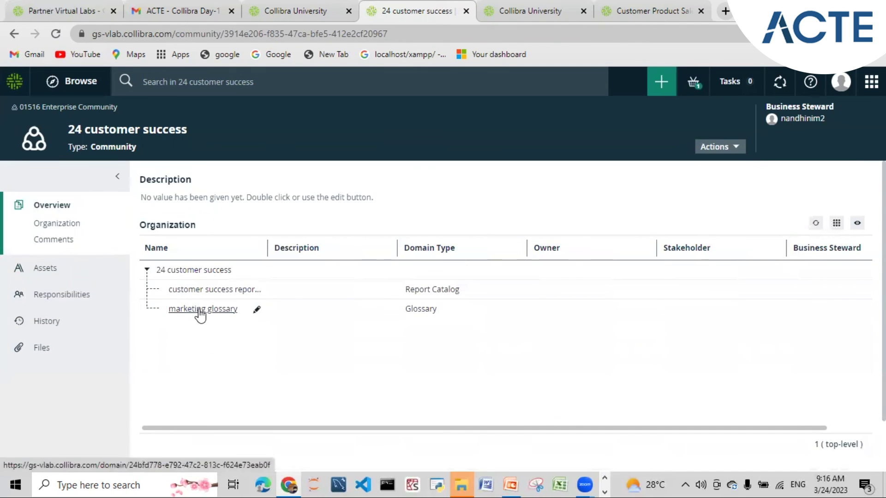
{"action": "left_click", "coordinate": [200, 313]}
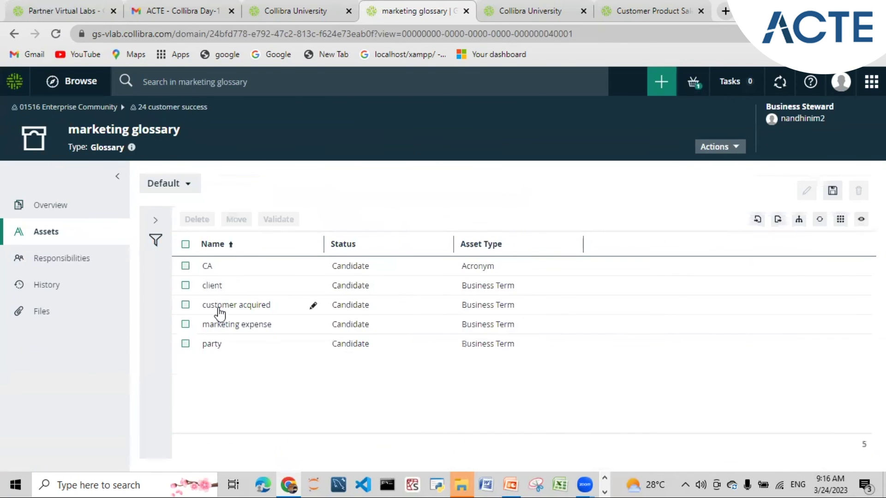
{"action": "left_click", "coordinate": [217, 286]}
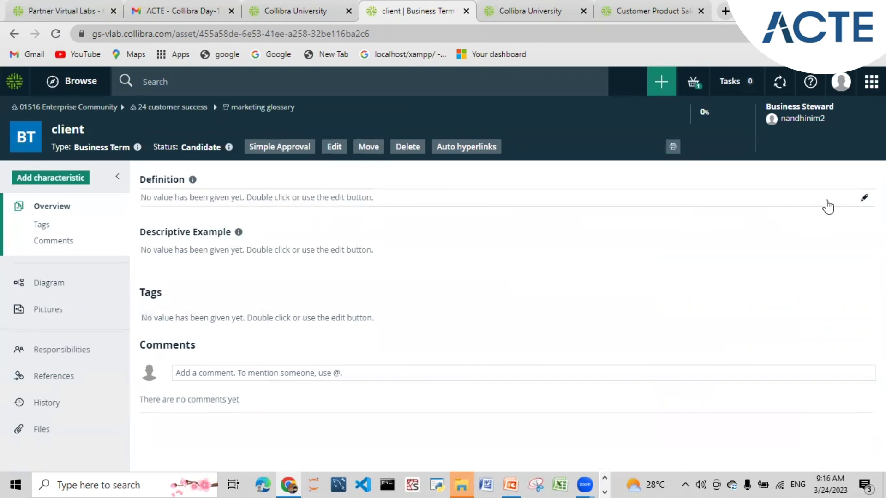
{"action": "left_click", "coordinate": [864, 198]}
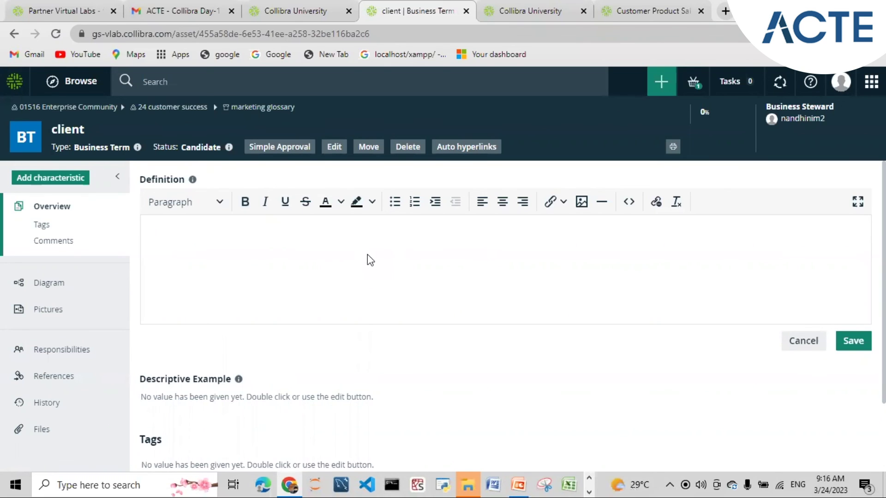
{"action": "type", "text": "googds/services bought in this fiscal year"}
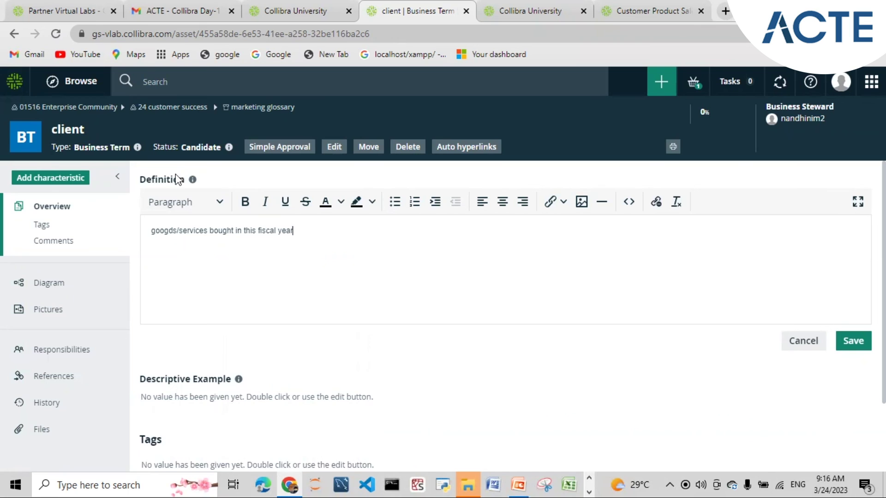
{"action": "left_click", "coordinate": [850, 342]}
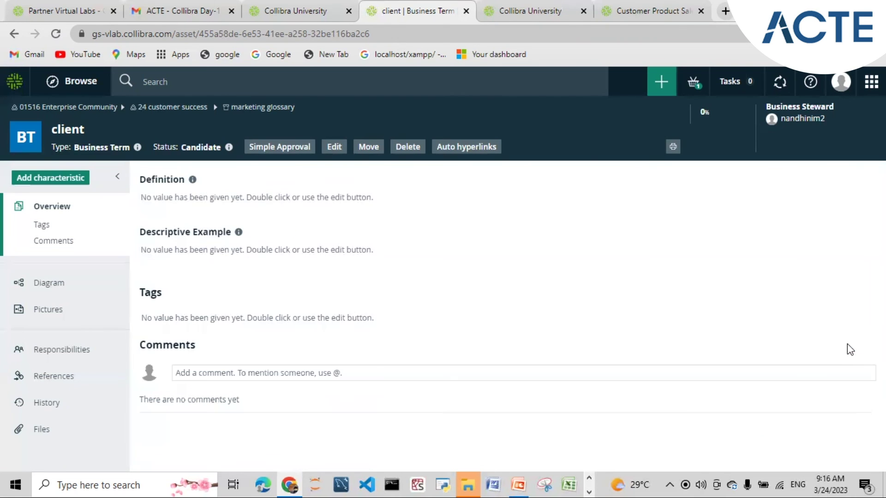
Return to the marketing glossary and add the Definition field as a column of its asset table.
{"action": "left_click", "coordinate": [250, 109]}
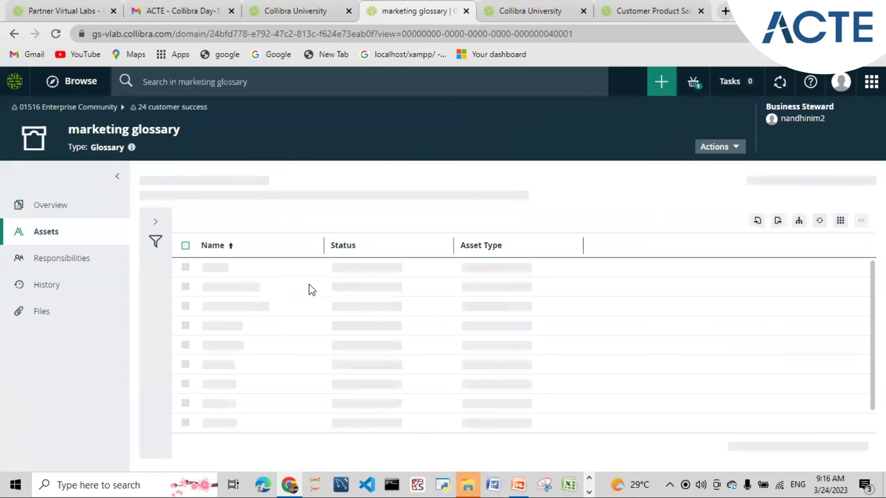
{"action": "left_click", "coordinate": [844, 222]}
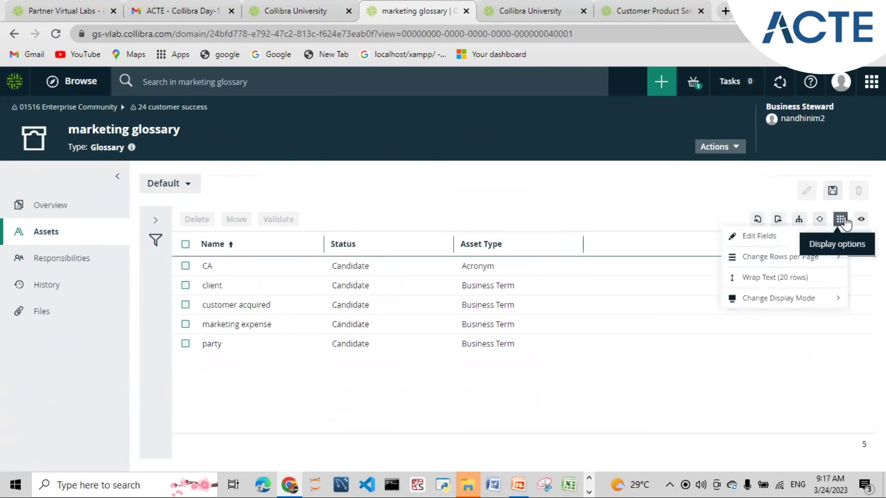
{"action": "left_click", "coordinate": [737, 238]}
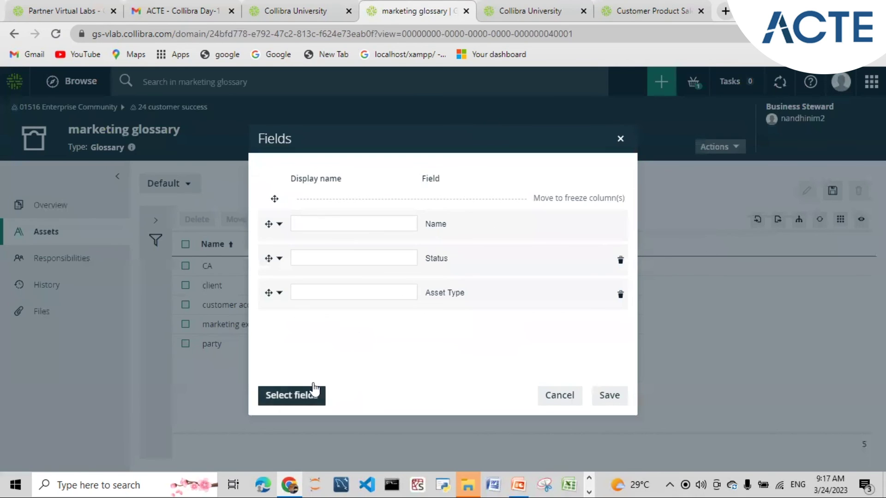
{"action": "left_click", "coordinate": [299, 396]}
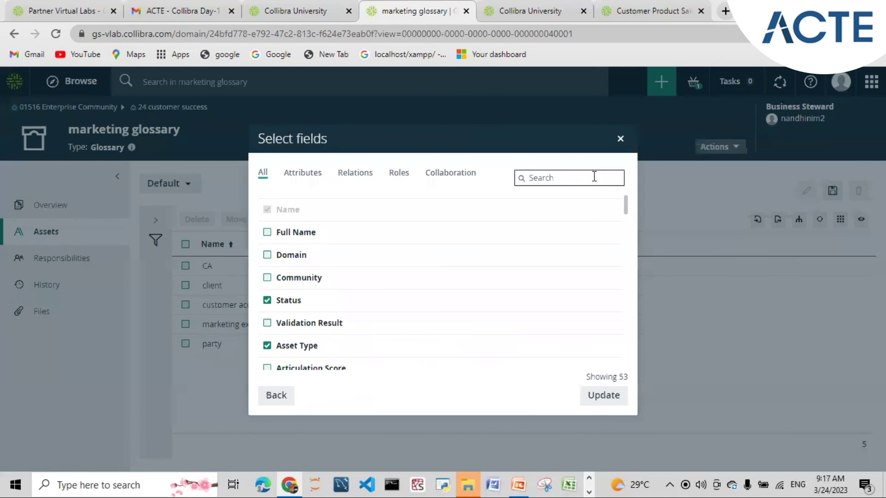
{"action": "left_click", "coordinate": [594, 177]}
{"action": "type", "text": "def"}
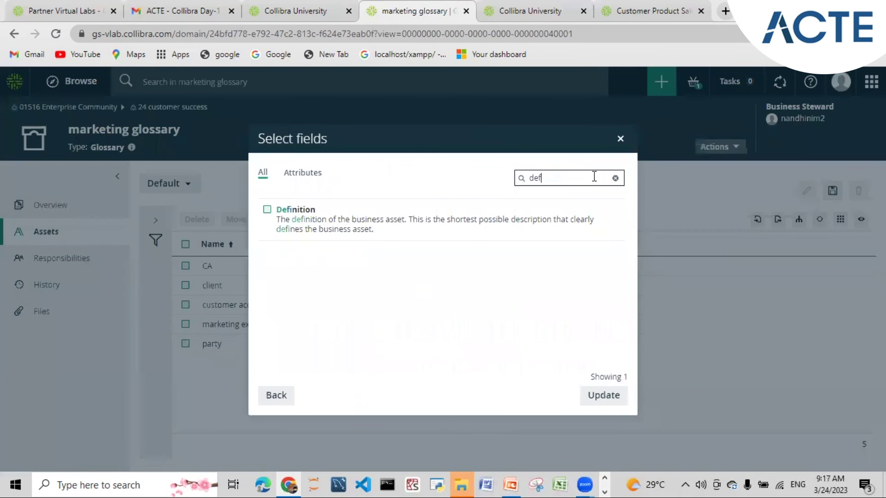
{"action": "left_click", "coordinate": [296, 210]}
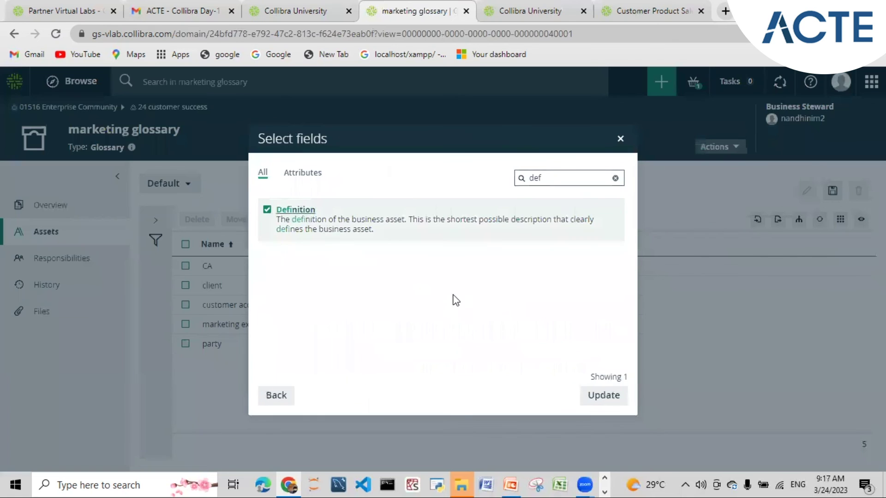
{"action": "left_click", "coordinate": [603, 395]}
{"action": "left_click", "coordinate": [608, 398]}
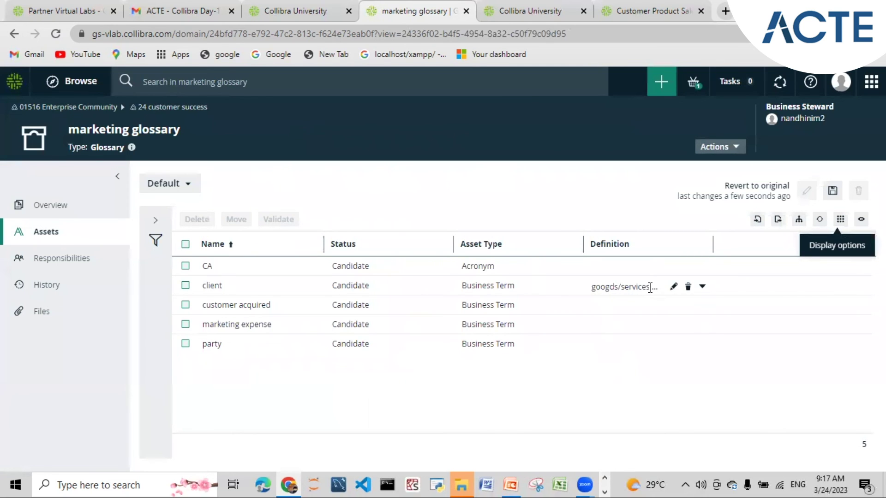
Correct the client term's definition in the asset table to "goods/services bought in this fiscal year".
{"action": "left_click", "coordinate": [674, 287]}
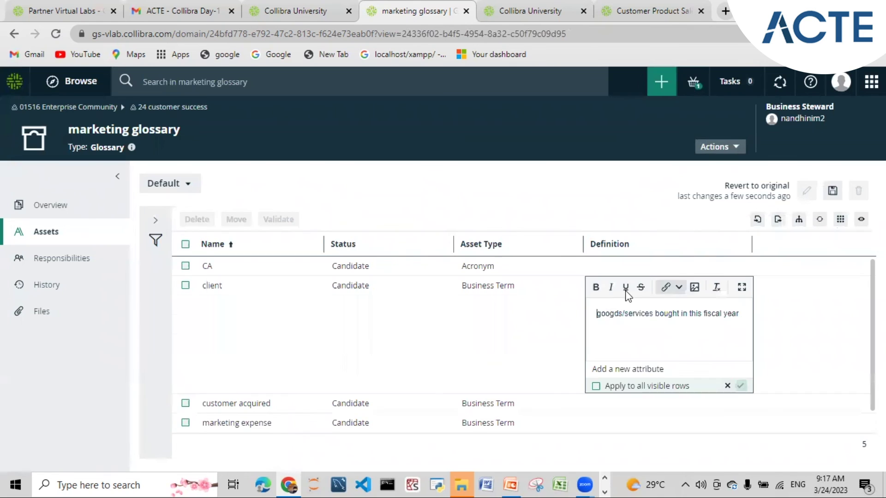
{"action": "key", "text": "BackSpace"}
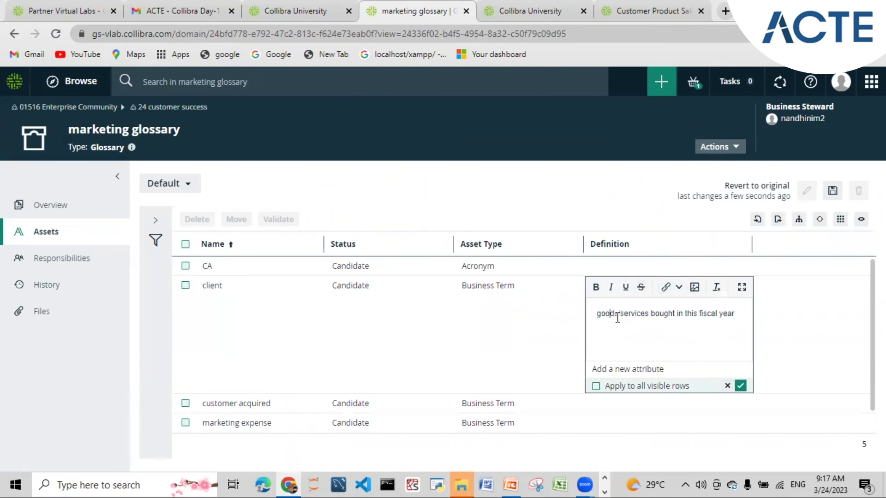
{"action": "left_click", "coordinate": [740, 386]}
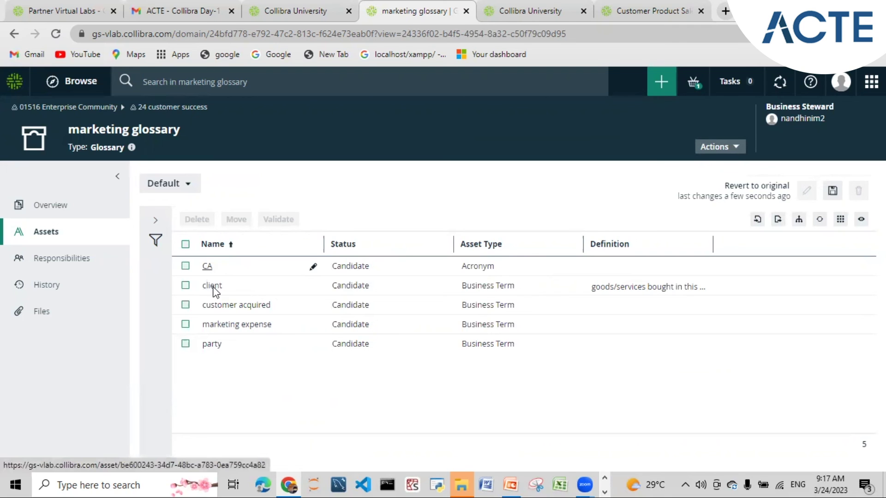
Open the customer acquired term in the marketing glossary and review the attributes and relations available for adding as characteristics.
{"action": "left_click", "coordinate": [219, 305]}
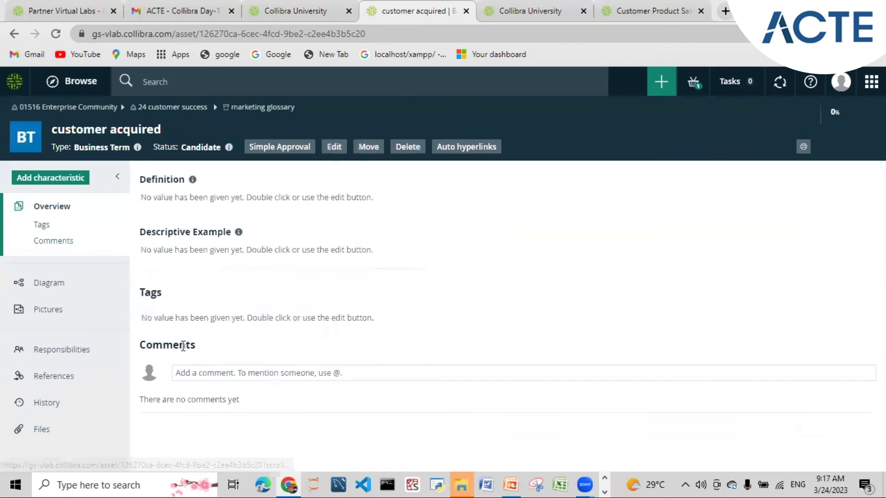
{"action": "left_click", "coordinate": [63, 178]}
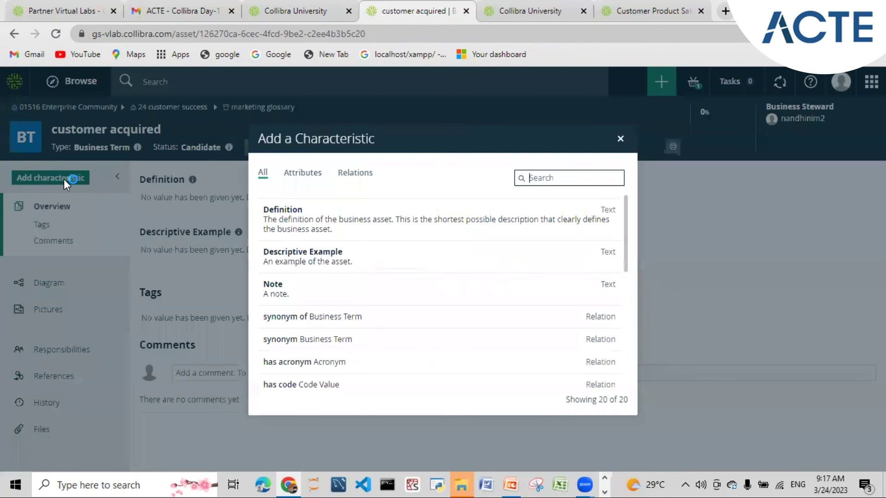
{"action": "left_click", "coordinate": [300, 180]}
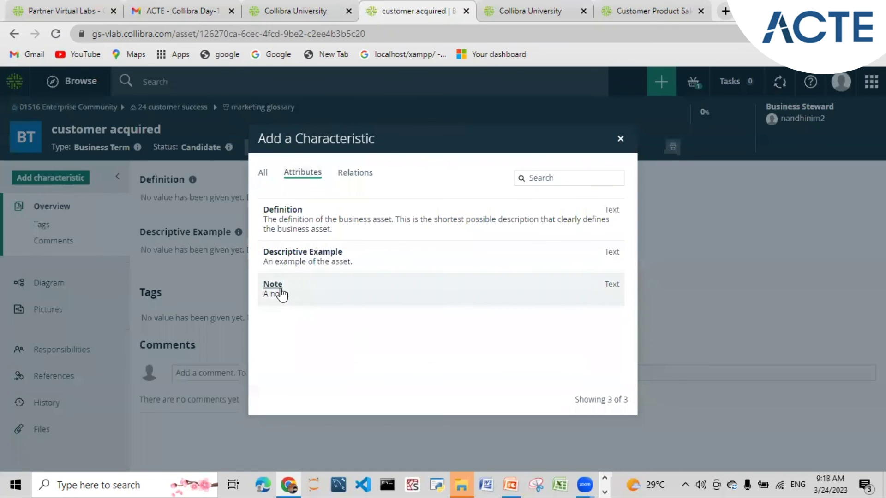
{"action": "left_click", "coordinate": [345, 178]}
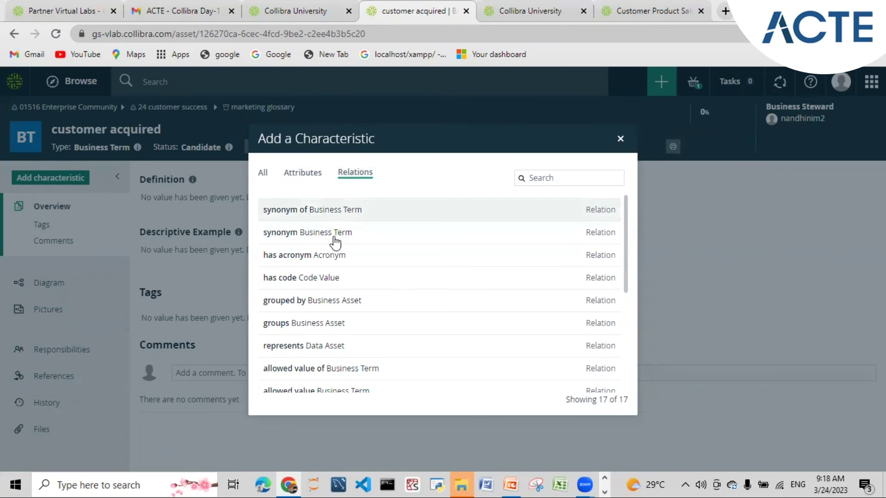
{"action": "scroll", "coordinate": [281, 323], "scroll_direction": "down", "scroll_amount": 5}
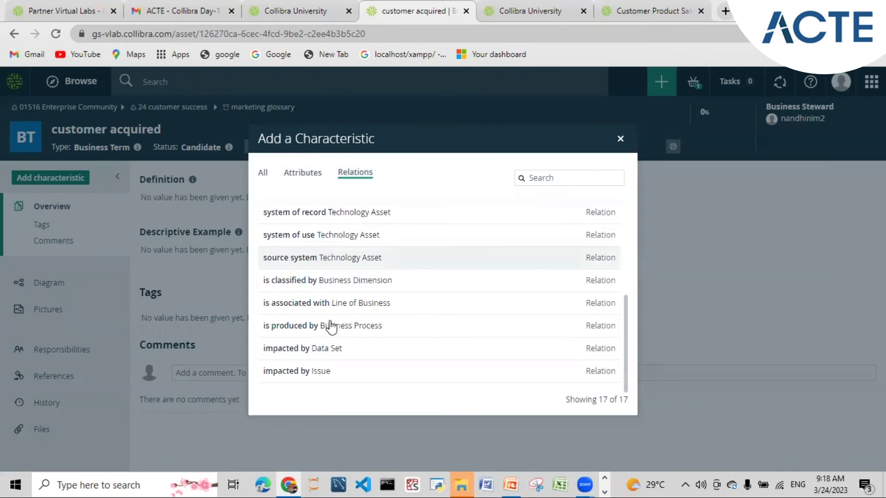
{"action": "scroll", "coordinate": [321, 360], "scroll_direction": "up", "scroll_amount": 5}
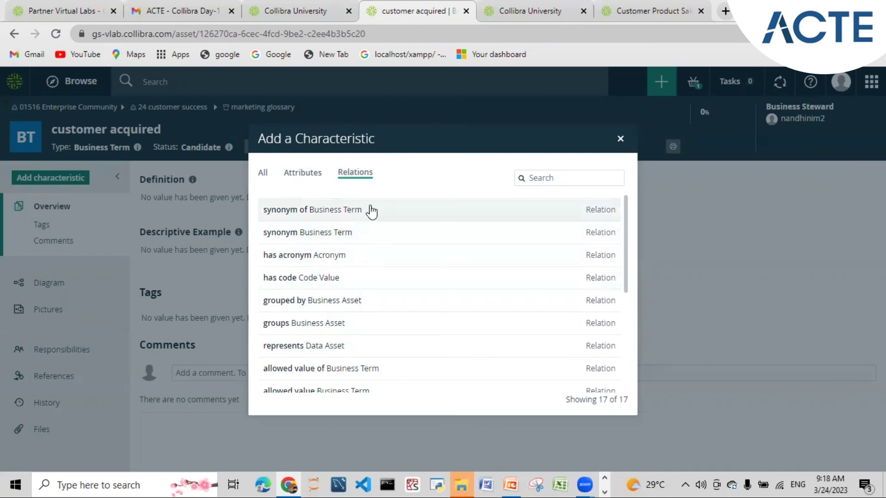
Find the "has acronym Acronym" relation with the search "has" and link customer acquired to the CA acronym from 24 customer success's marketing glossary.
{"action": "left_click", "coordinate": [567, 180]}
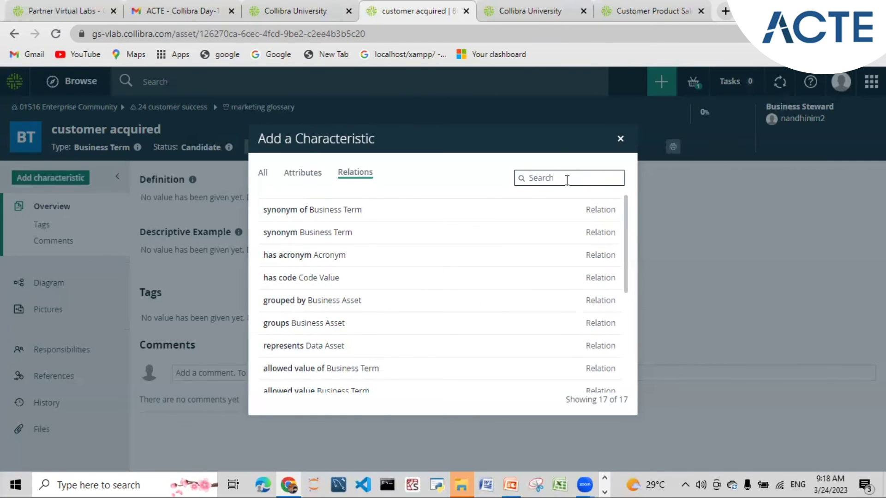
{"action": "type", "text": "has"}
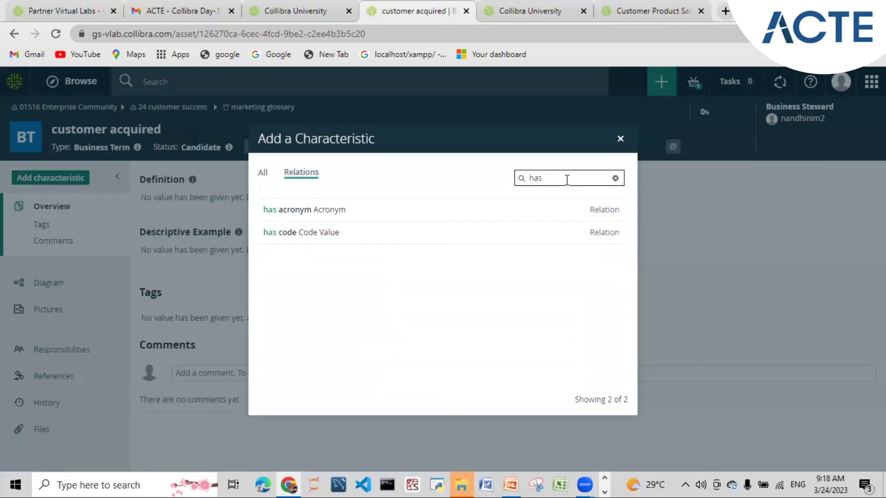
{"action": "left_click", "coordinate": [326, 213]}
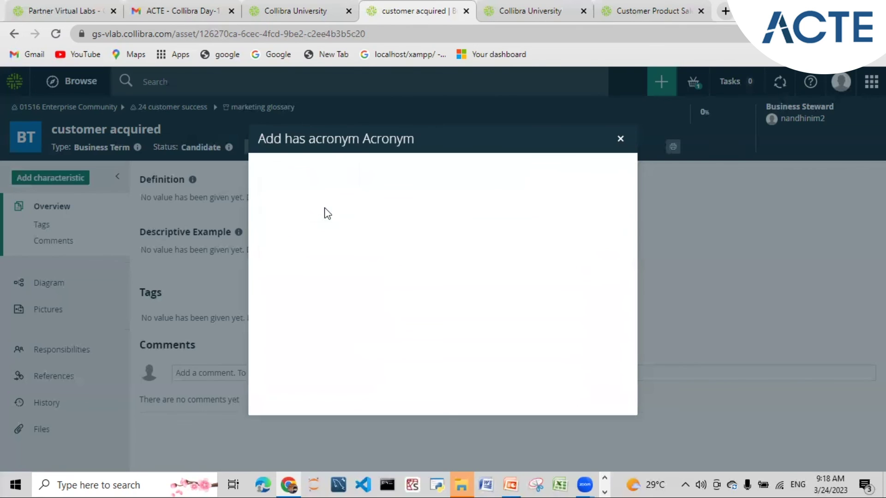
{"action": "left_click", "coordinate": [322, 185]}
{"action": "type", "text": "ca"}
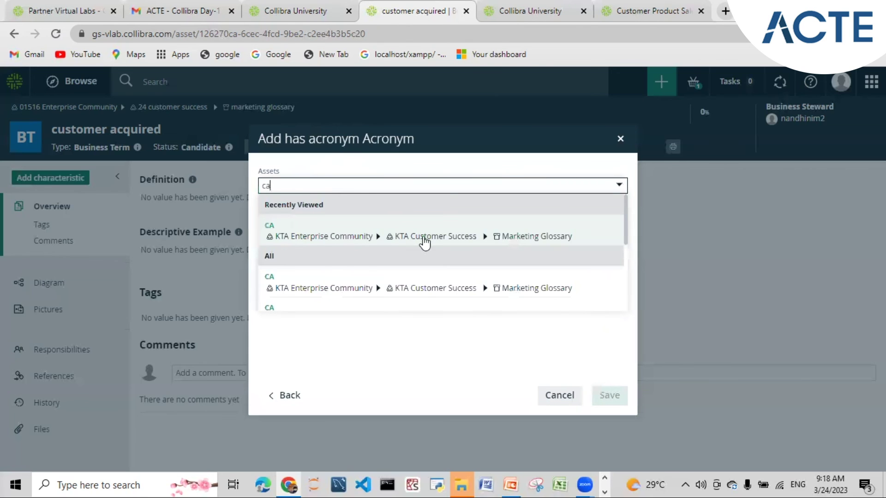
{"action": "scroll", "coordinate": [358, 251], "scroll_direction": "down", "scroll_amount": 2}
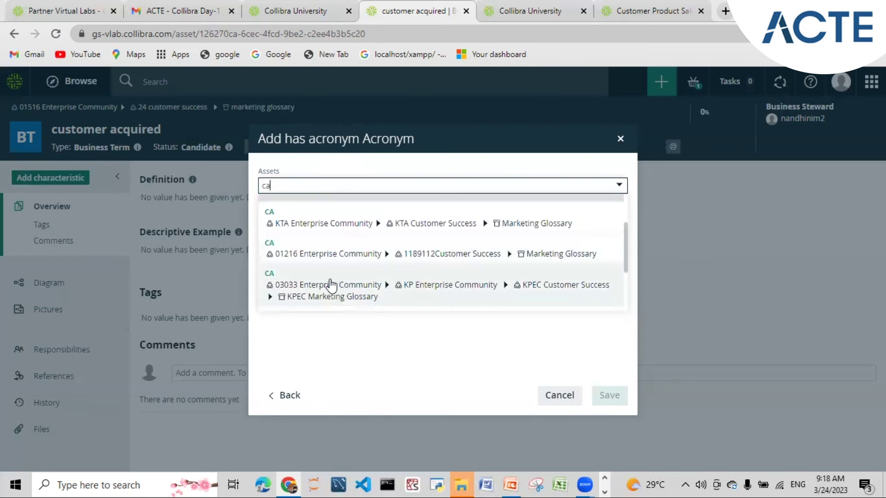
{"action": "scroll", "coordinate": [331, 288], "scroll_direction": "down", "scroll_amount": 3}
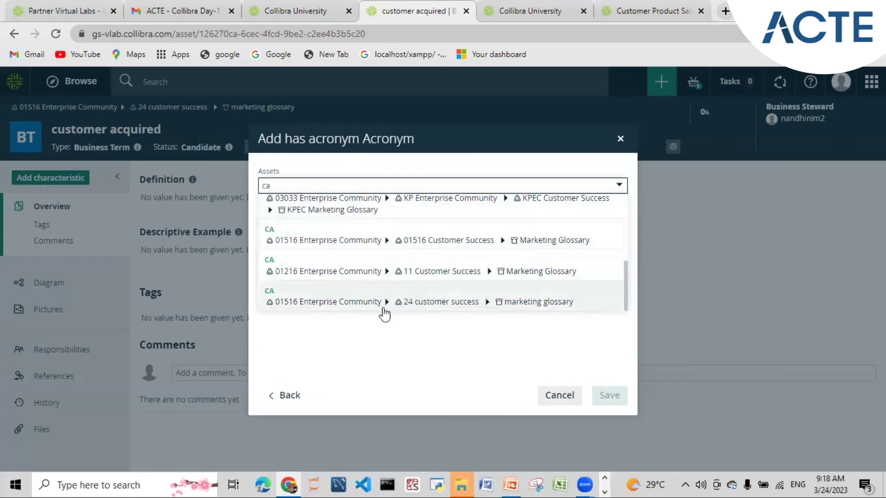
{"action": "left_click", "coordinate": [335, 302]}
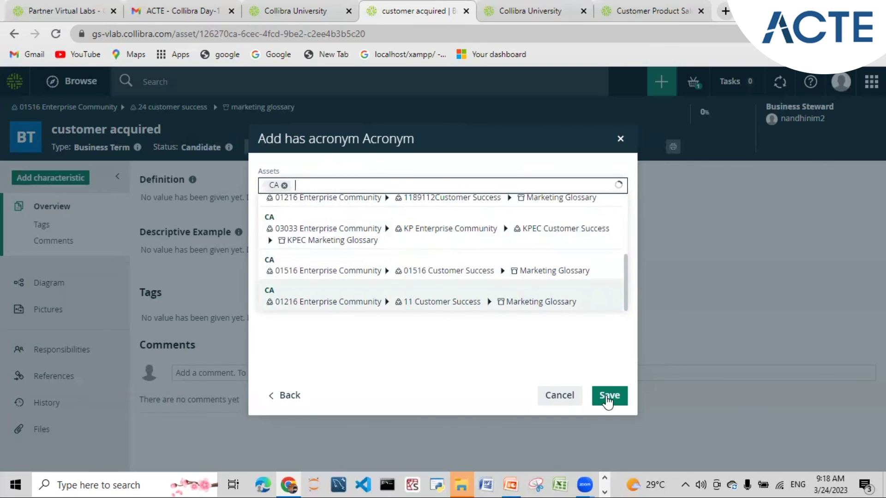
{"action": "left_click", "coordinate": [607, 397]}
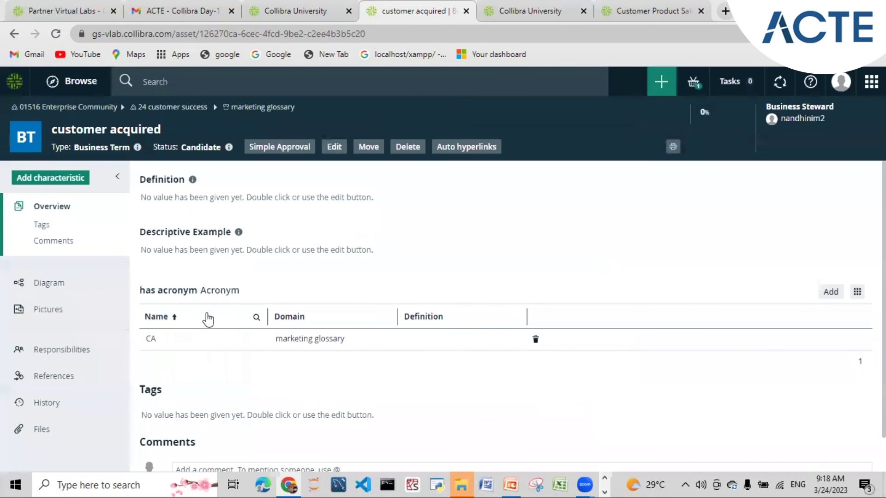